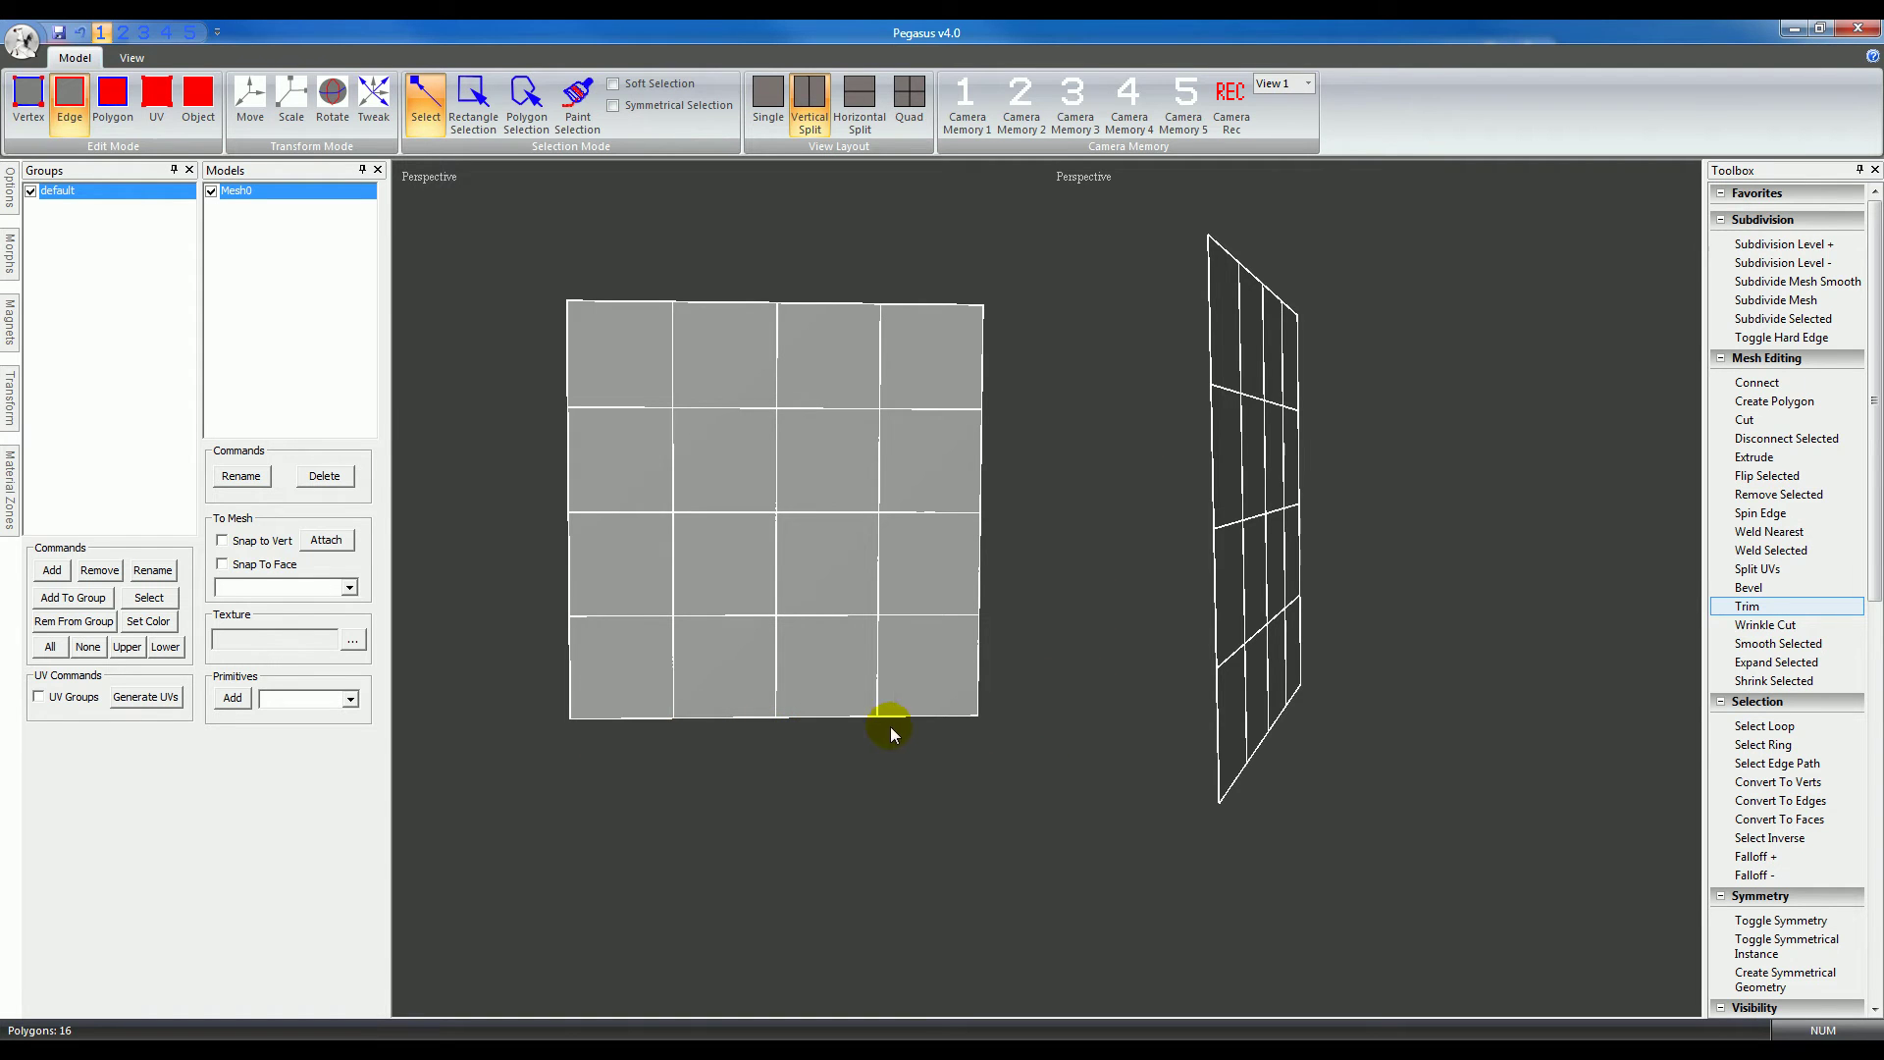
Step: Select the complete lower boundary edge loop of the grid plane and open the Trim tool on it
left_click(944, 715)
key("l")
left_click(1747, 606)
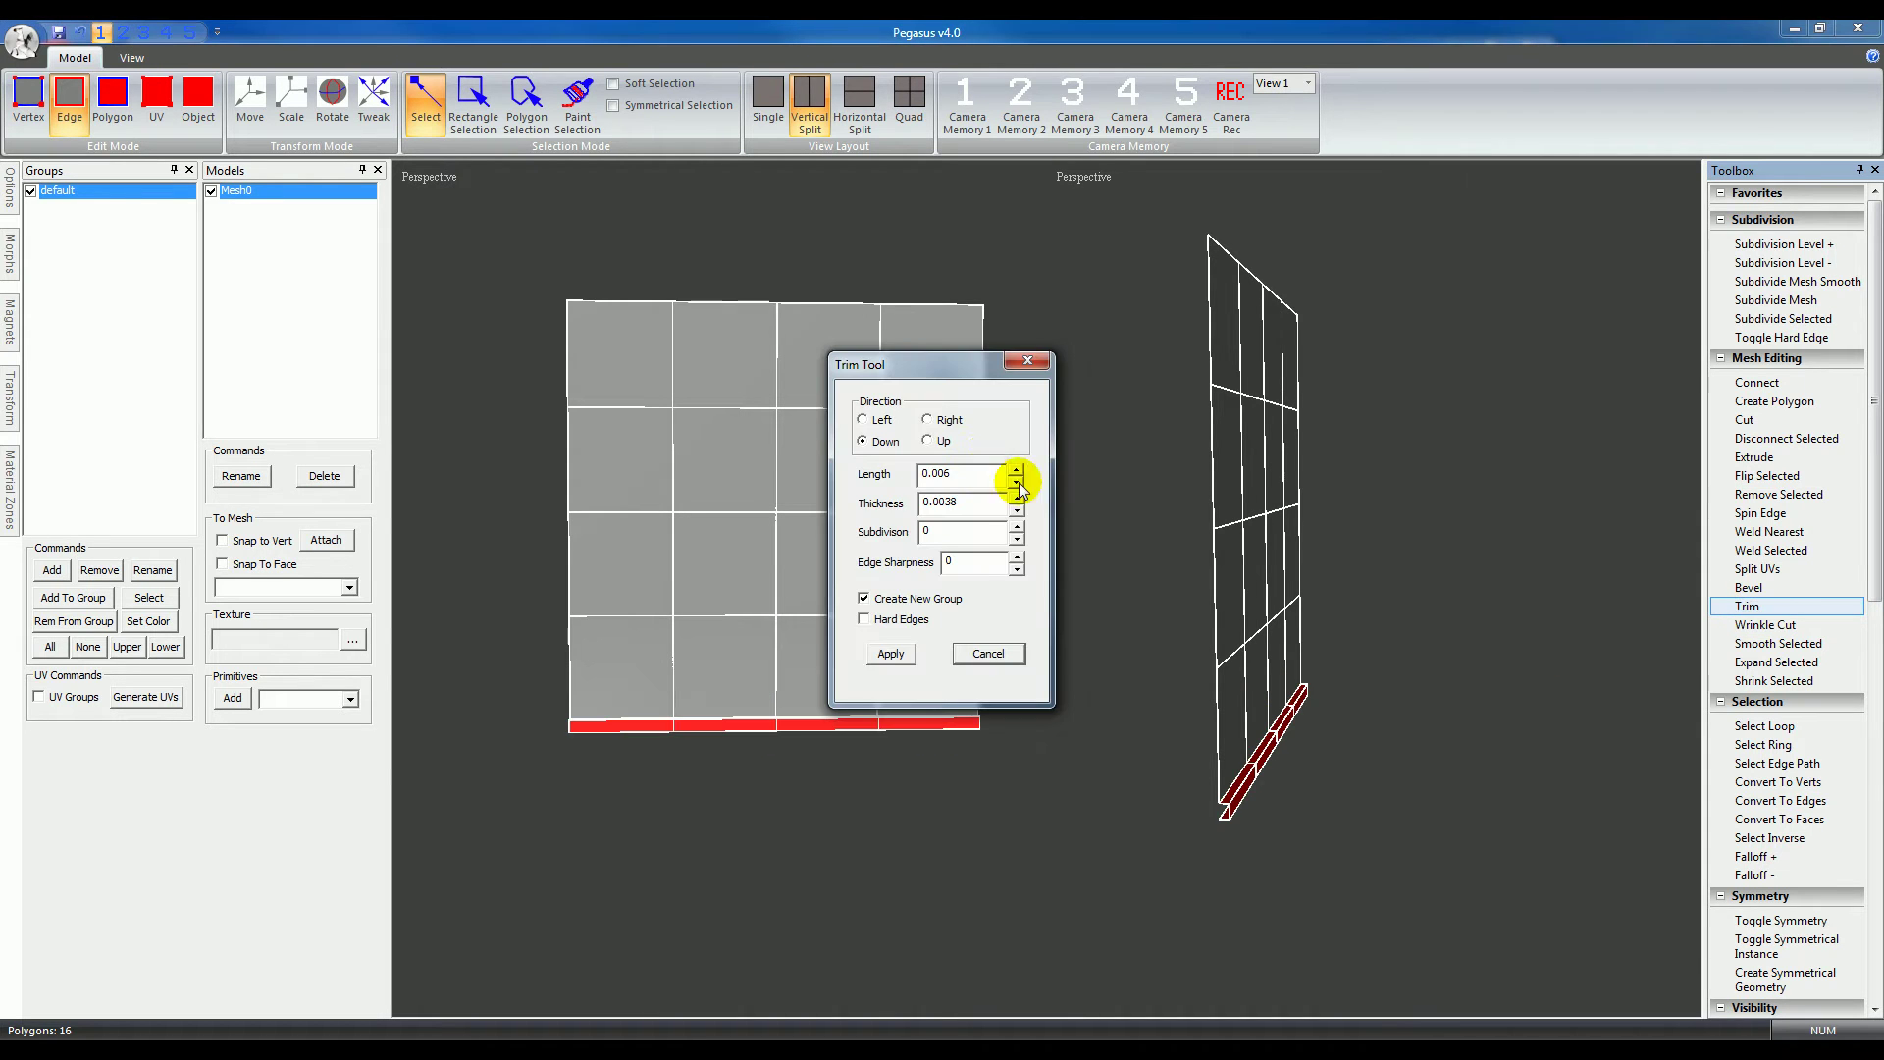
left_click_drag(907, 365, 999, 354)
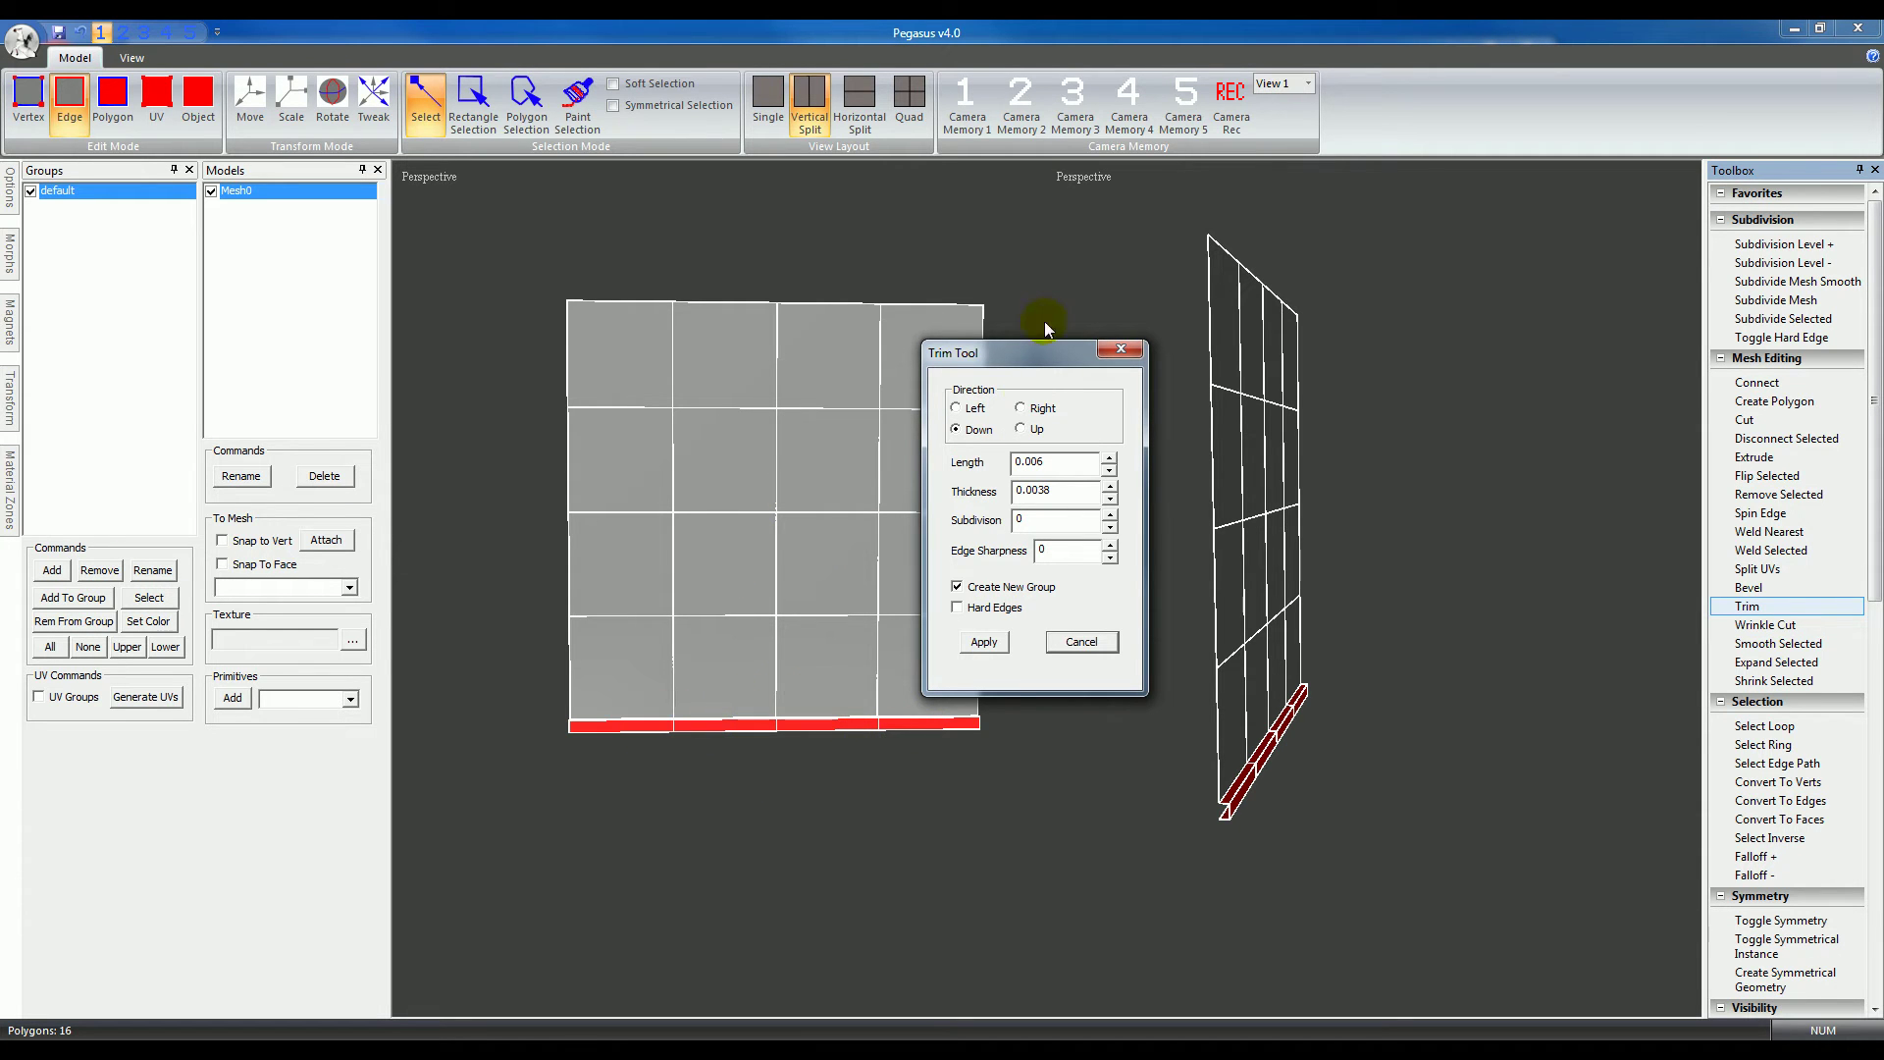
Step: Preview the trim in the Up, Right and Left directions, and set the direction back to Down
left_click(1042, 431)
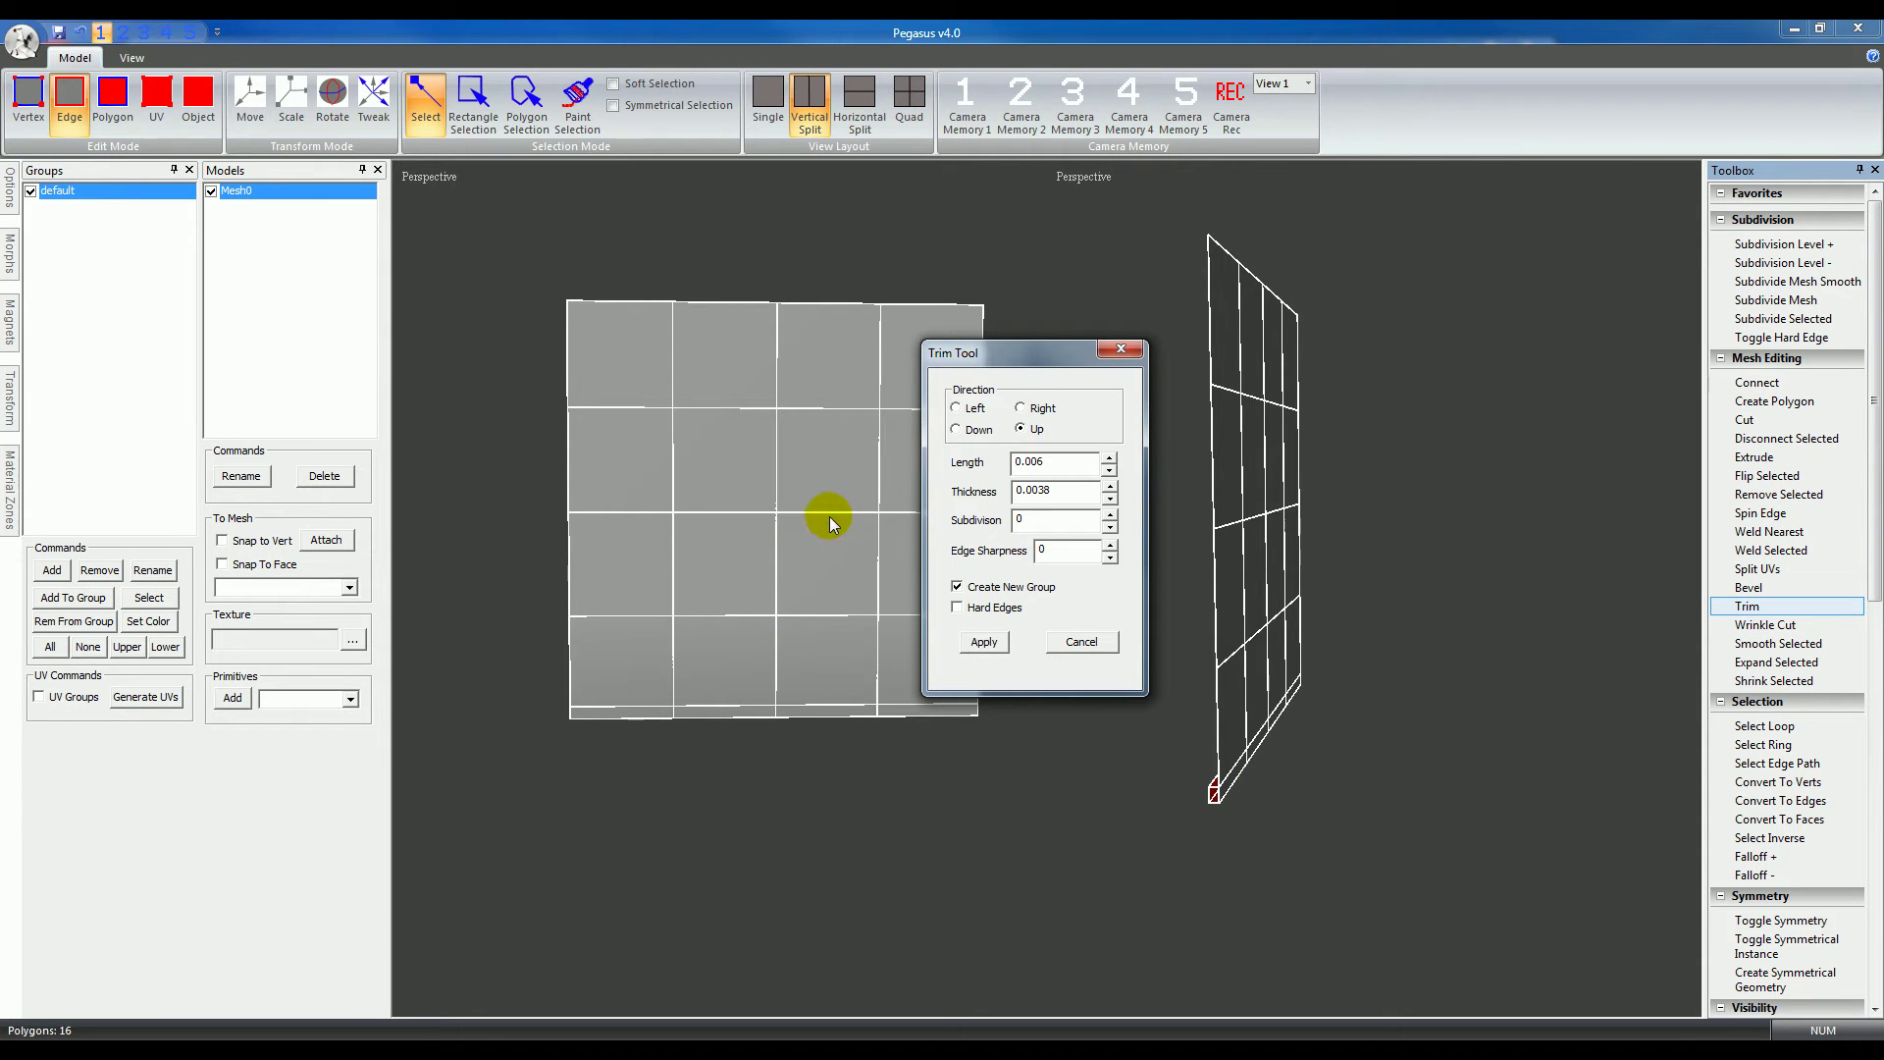
left_click(1020, 407)
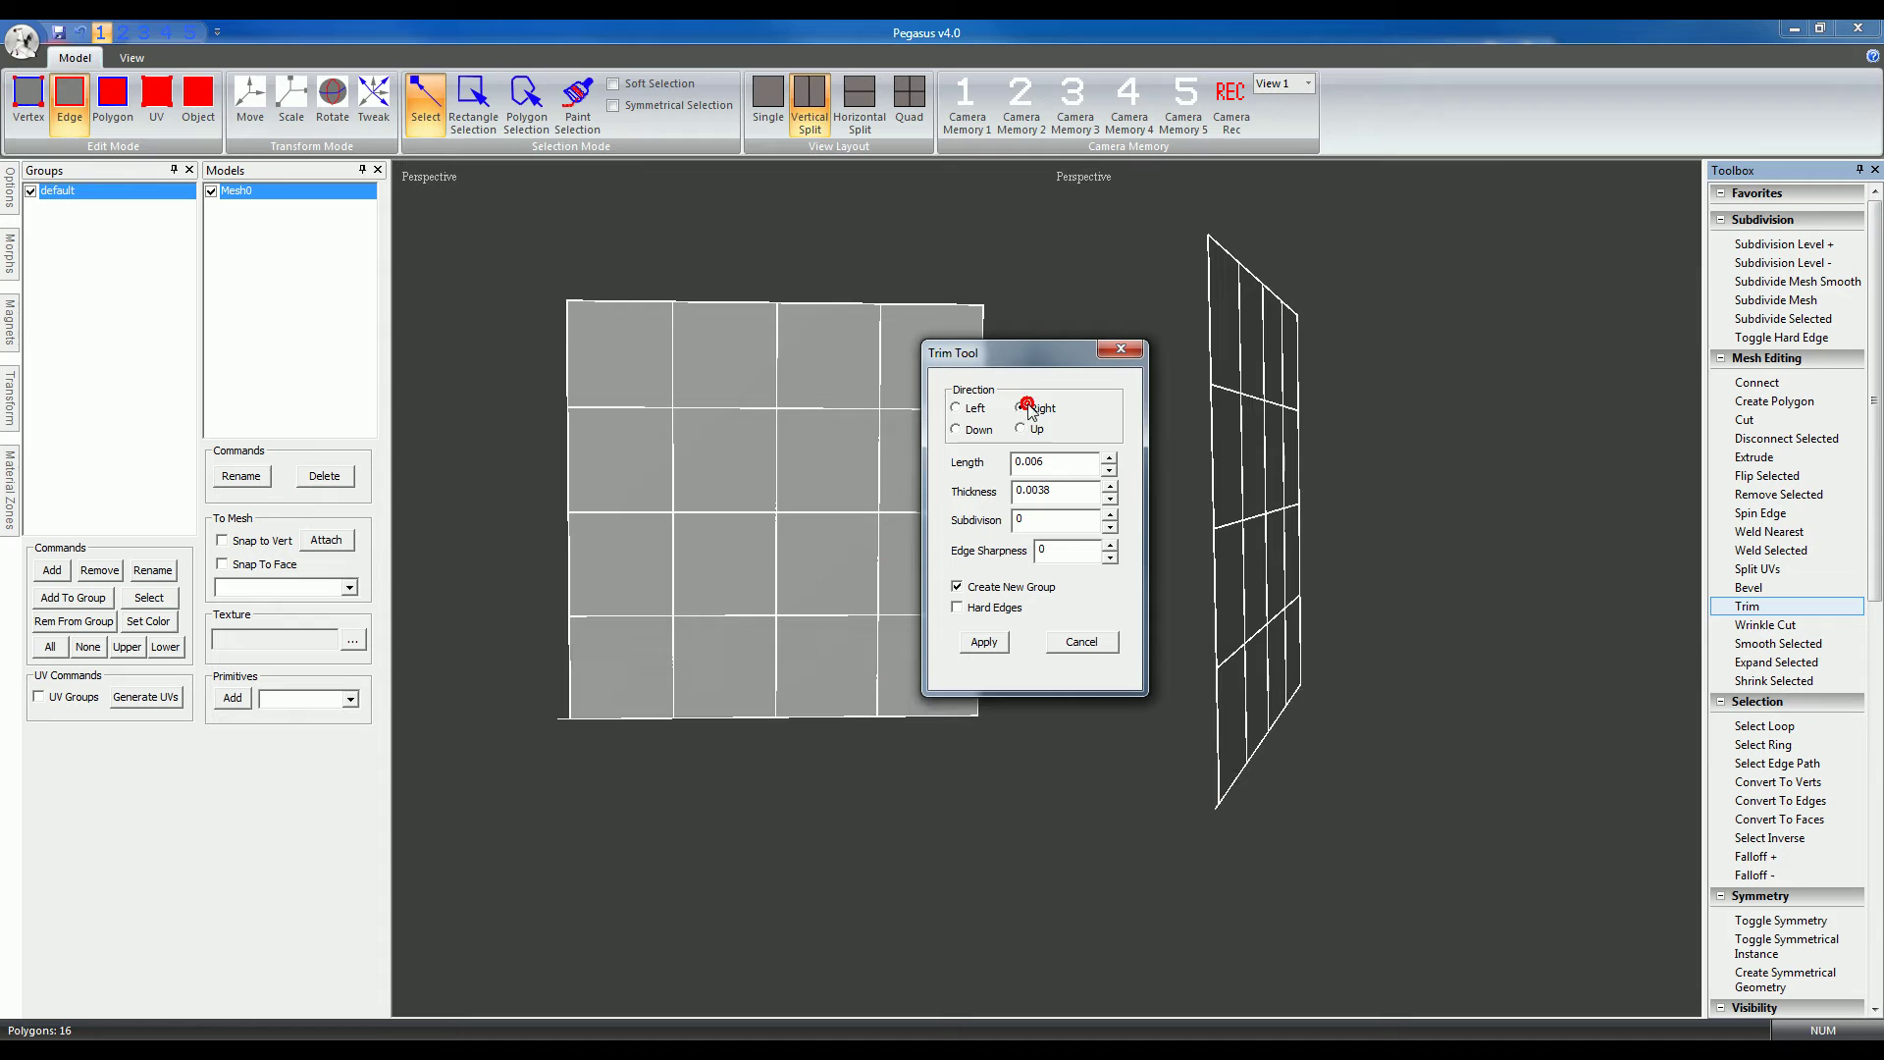
left_click(958, 407)
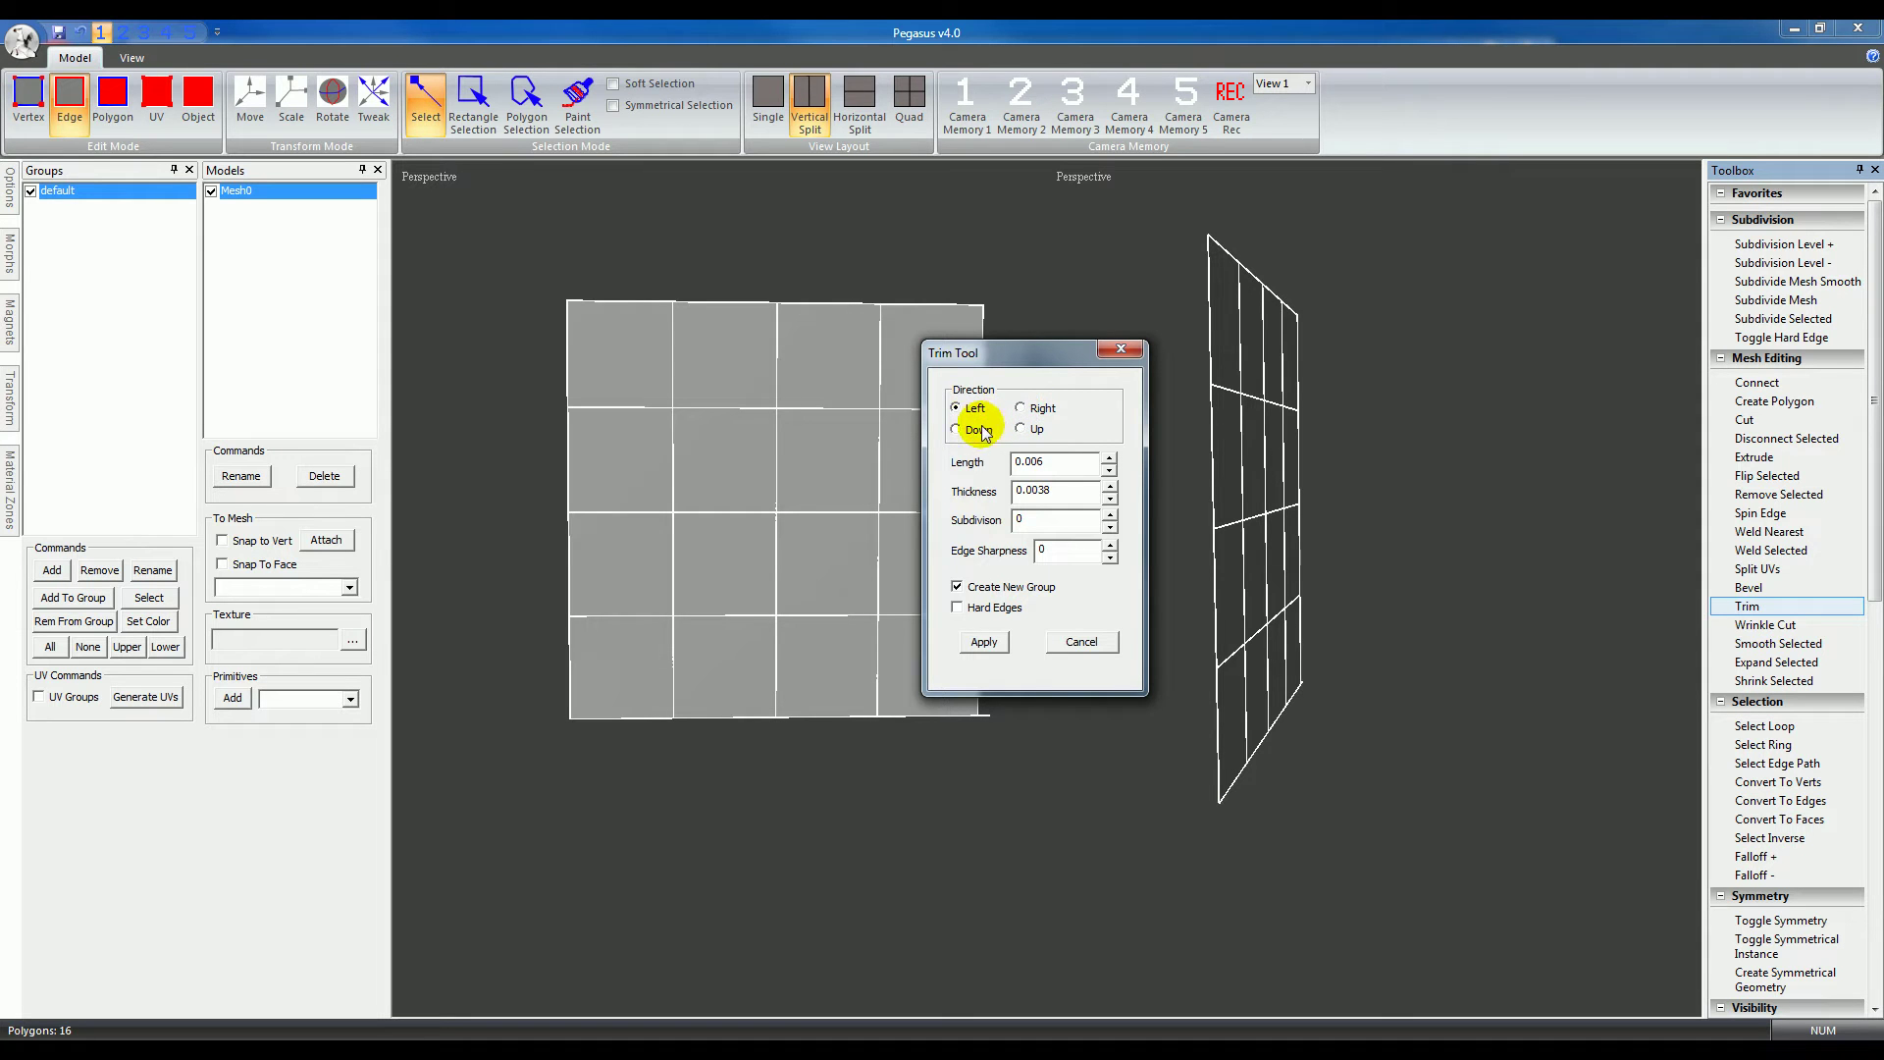
left_click(978, 432)
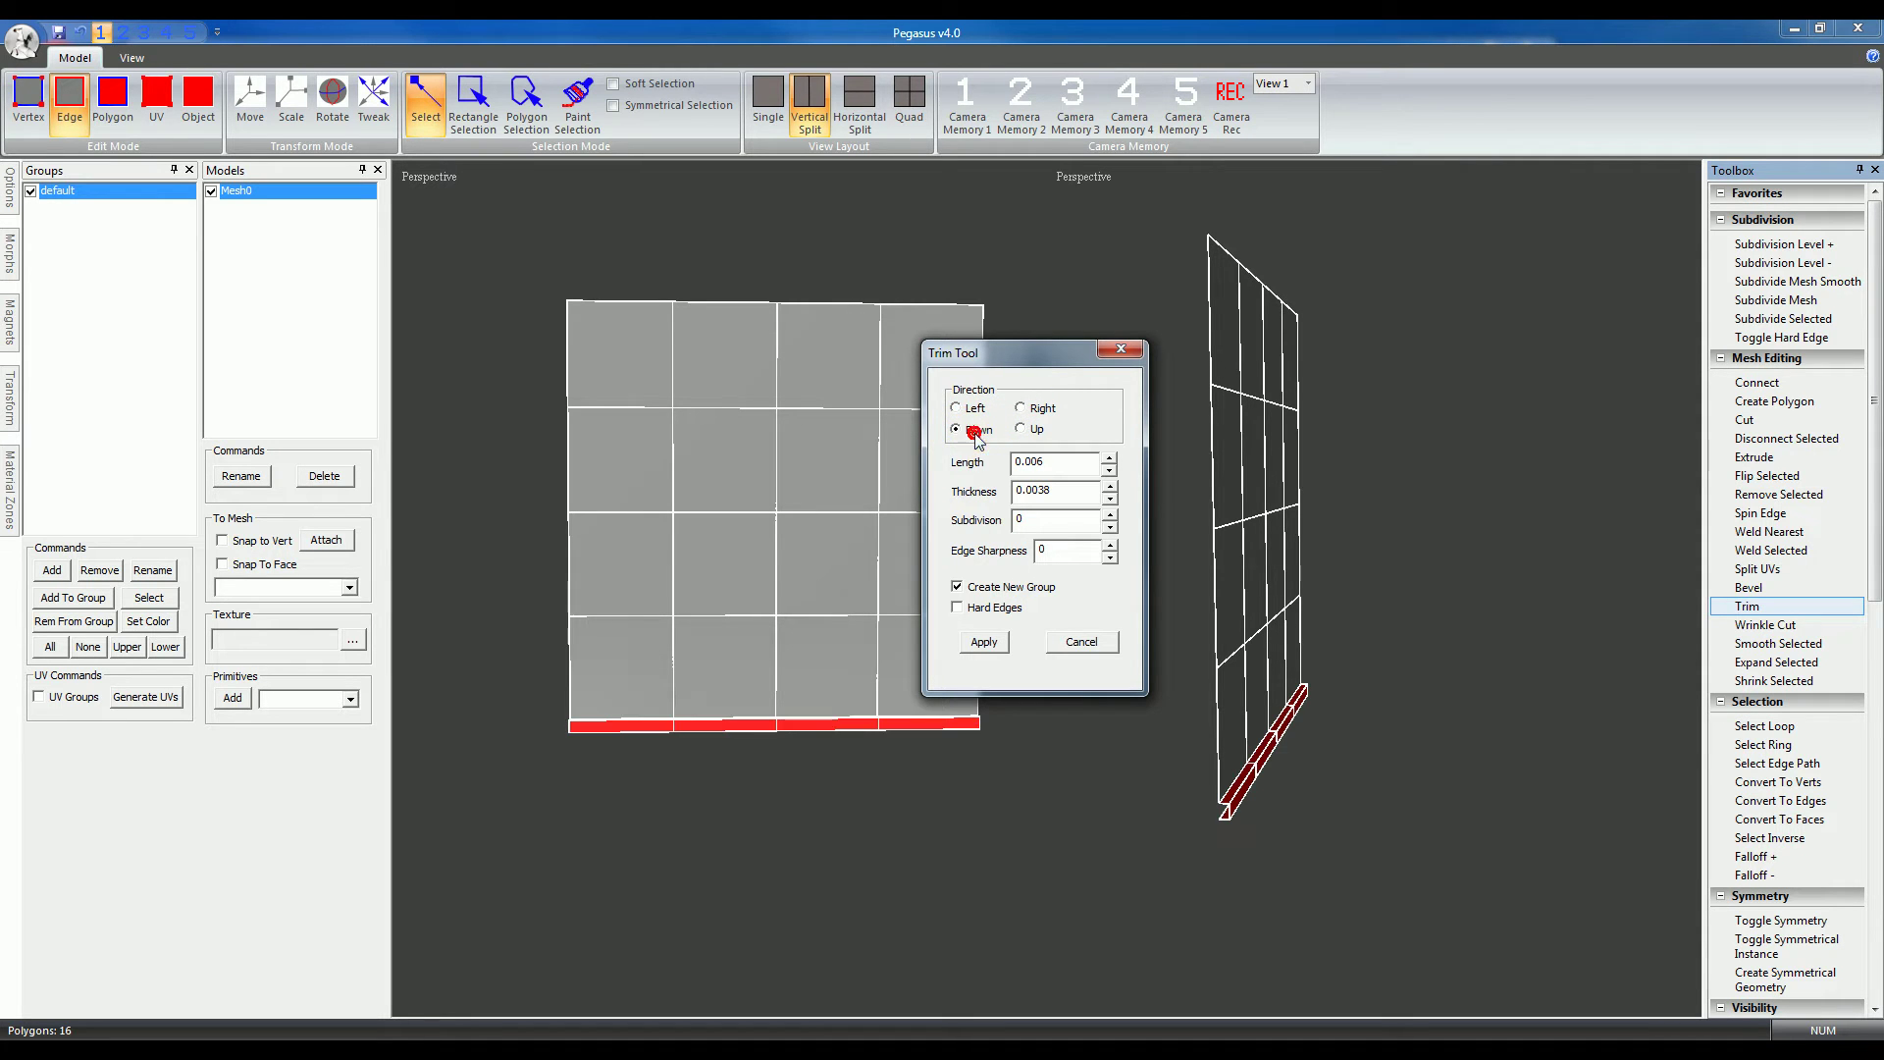
Step: Set the plane's trim length to 0.0084 and its thickness to 0.0064
left_click(1109, 458)
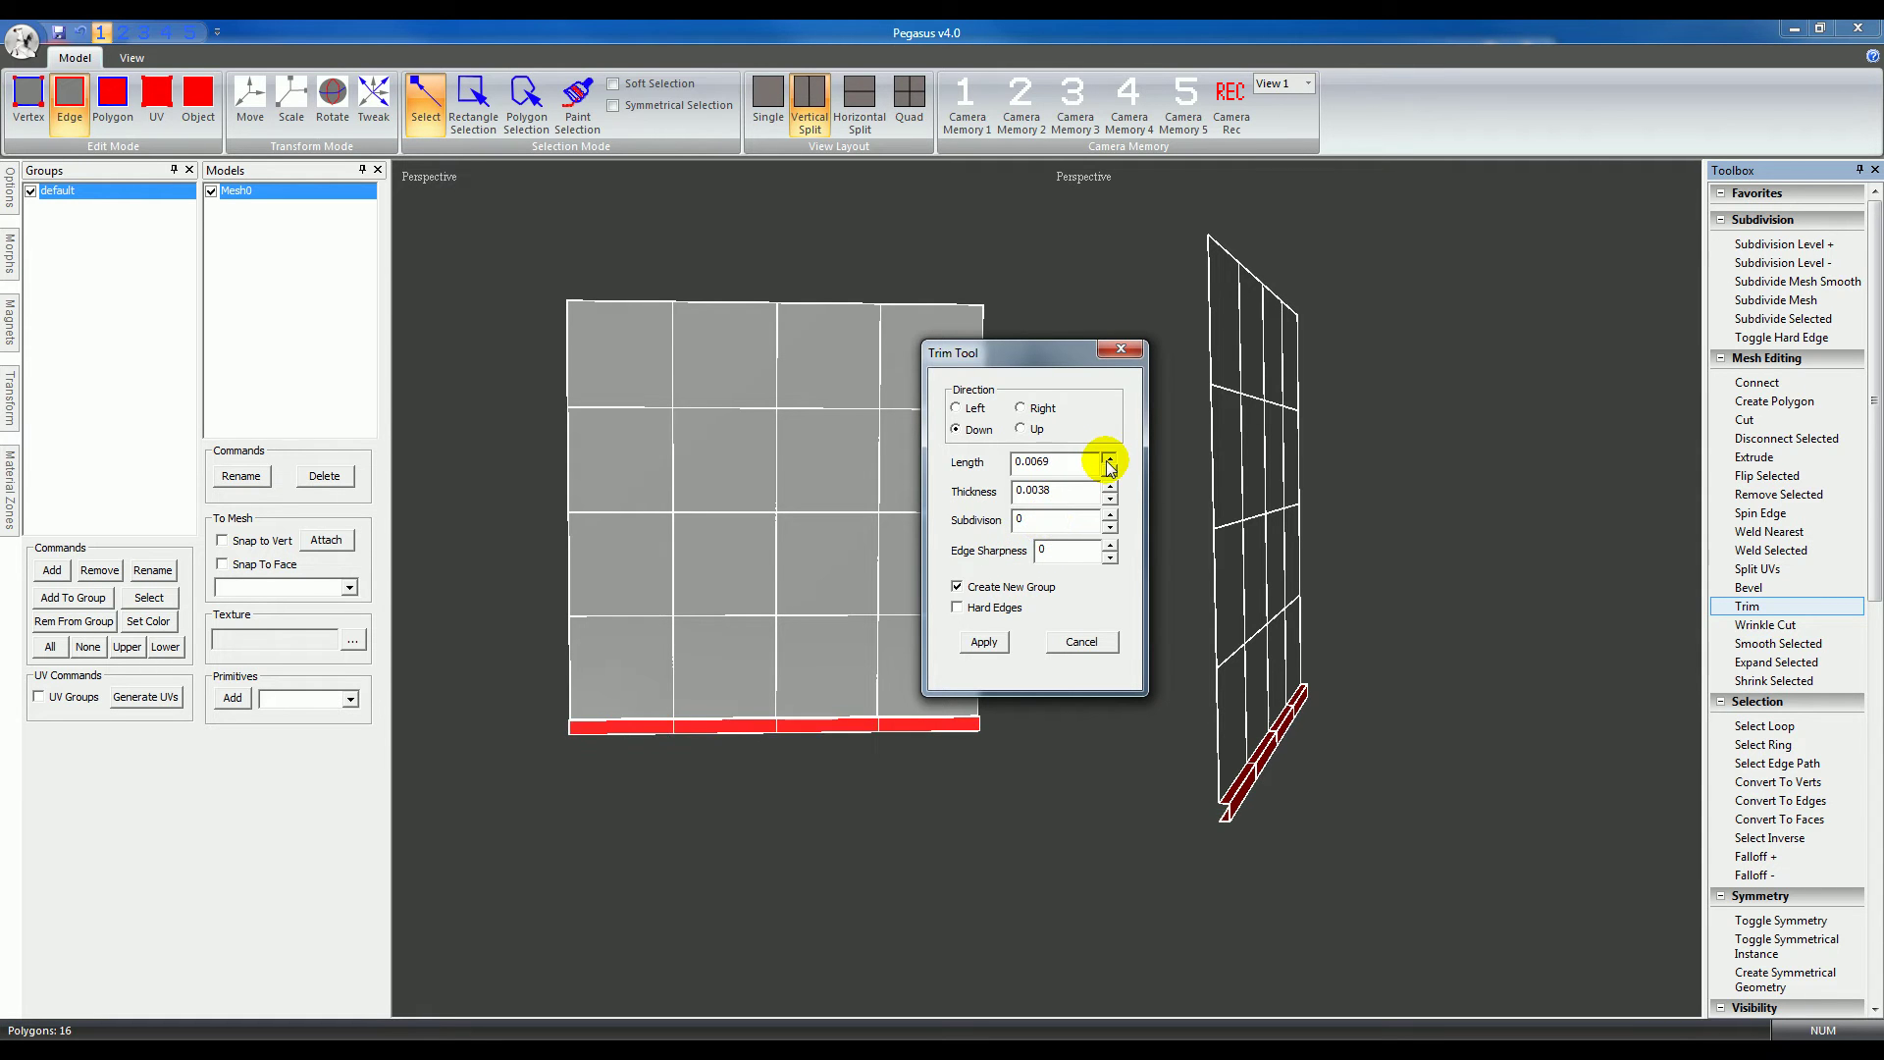
left_click(1108, 458)
left_click(1108, 458)
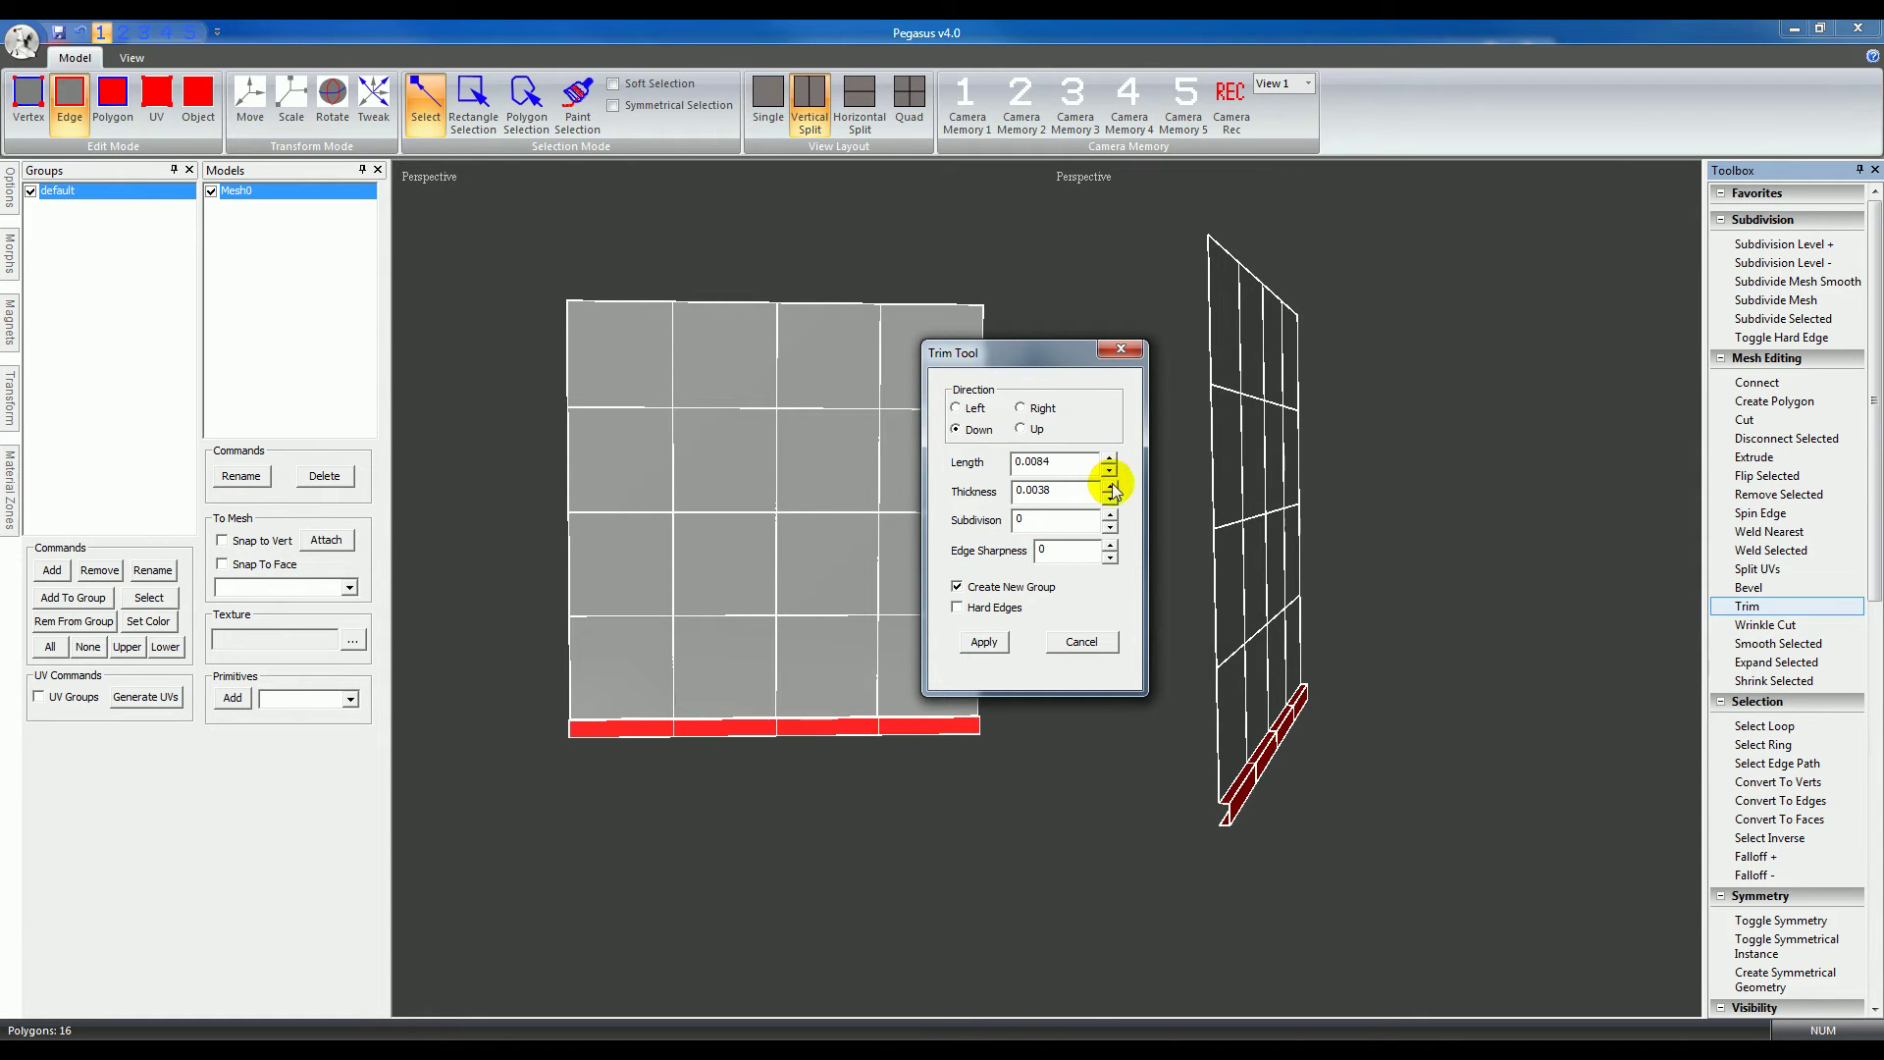
left_click(1109, 486)
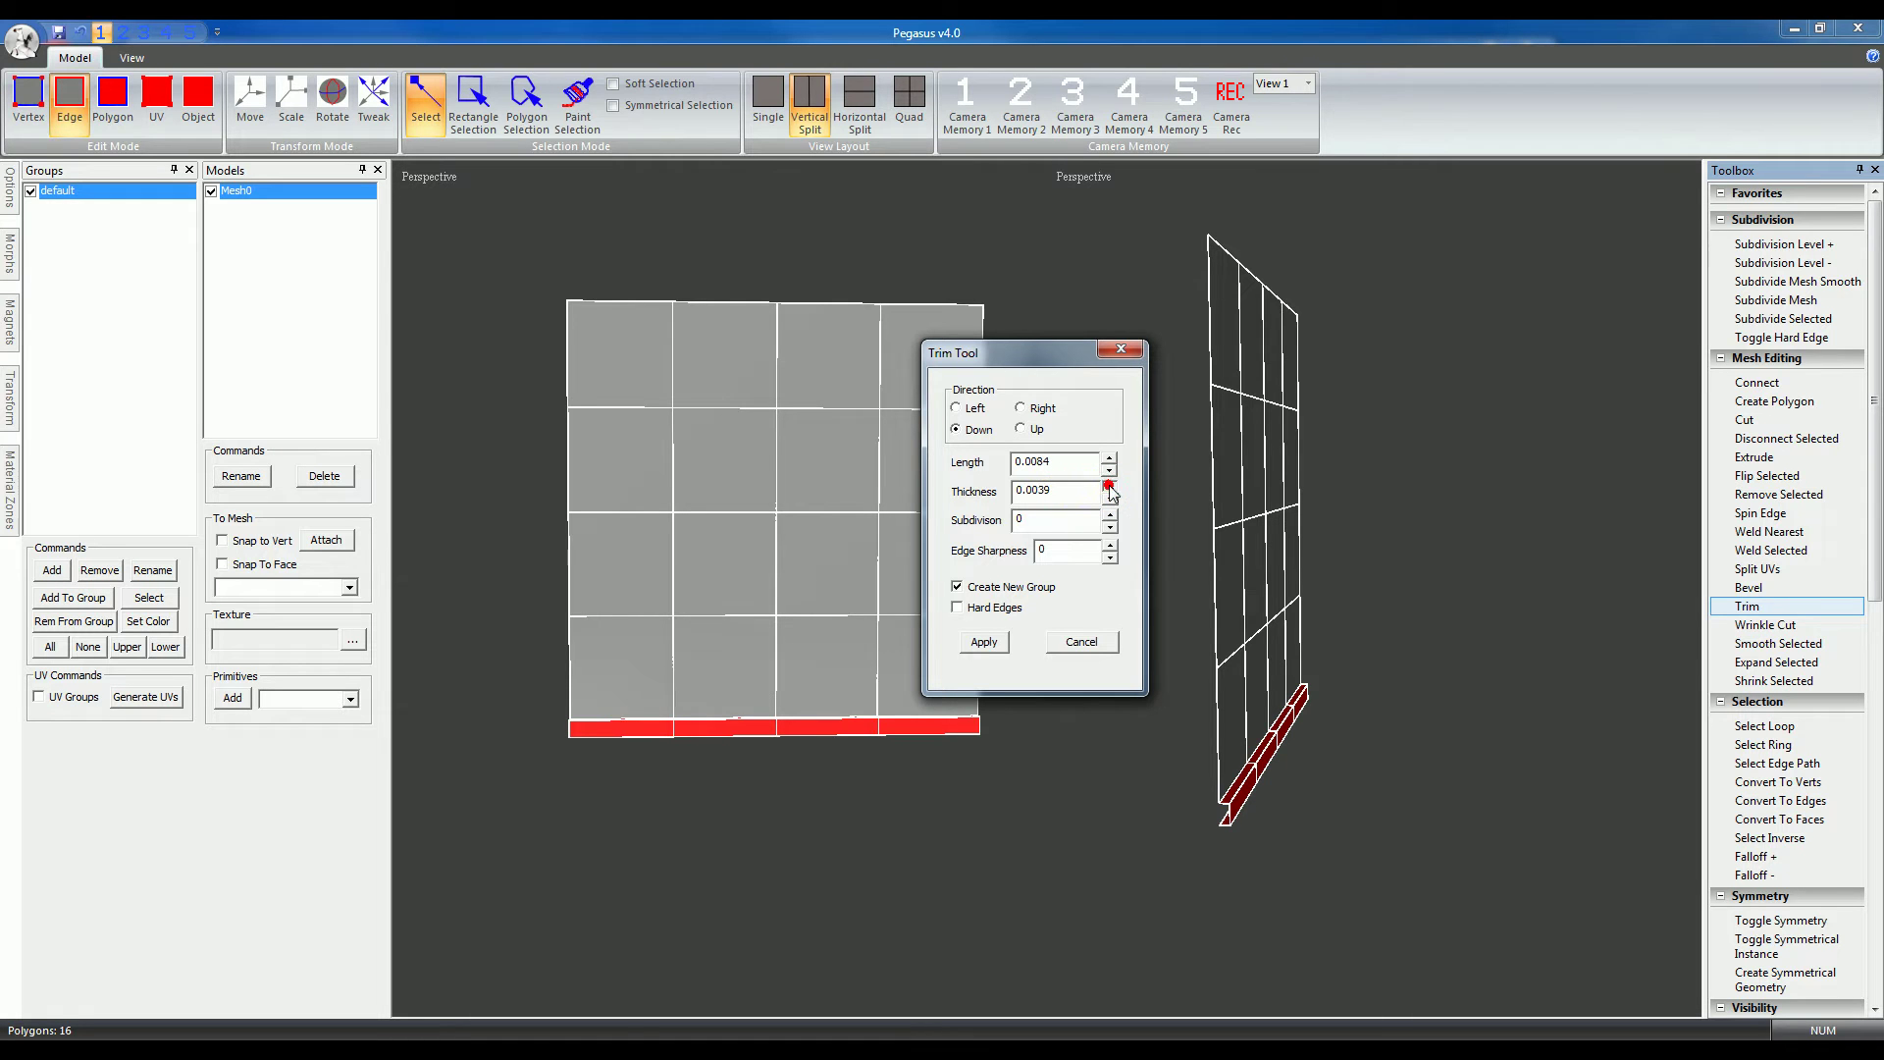
left_click(1109, 486)
left_click(1109, 486)
left_click(1109, 485)
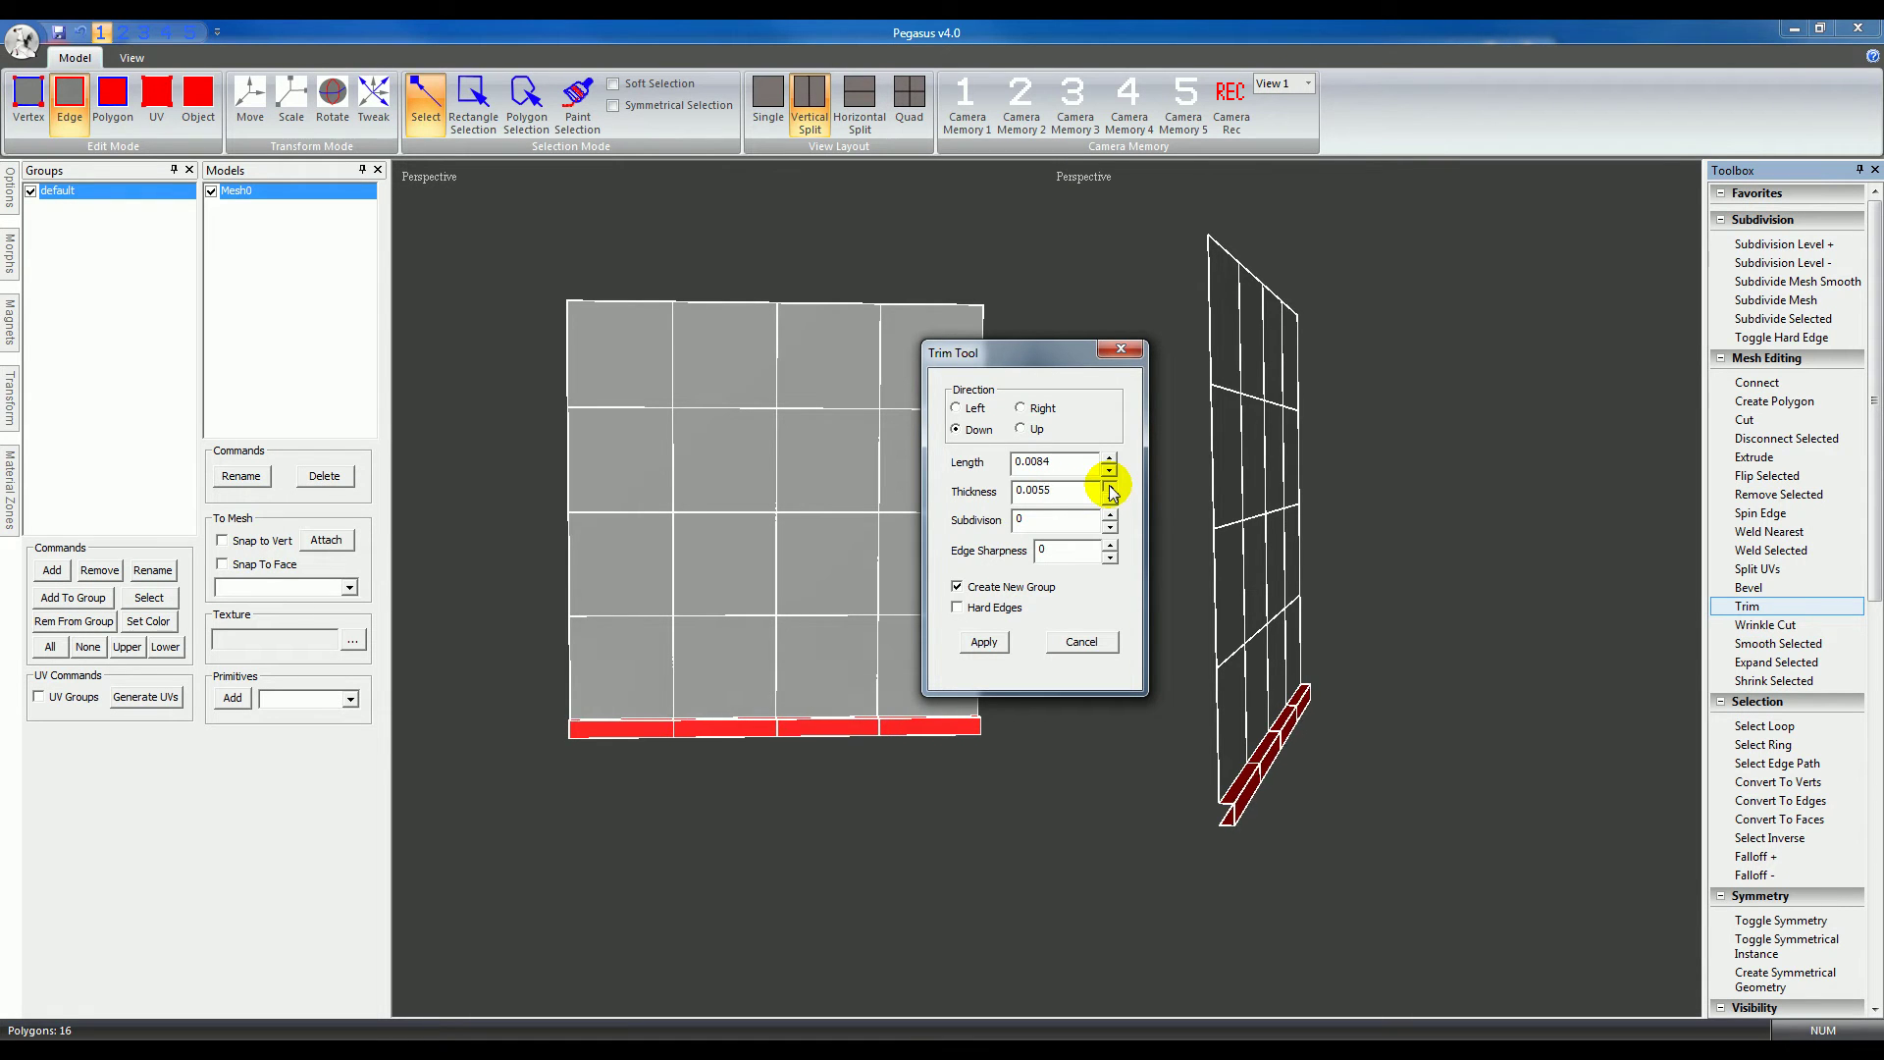
left_click(1109, 484)
left_click(1109, 485)
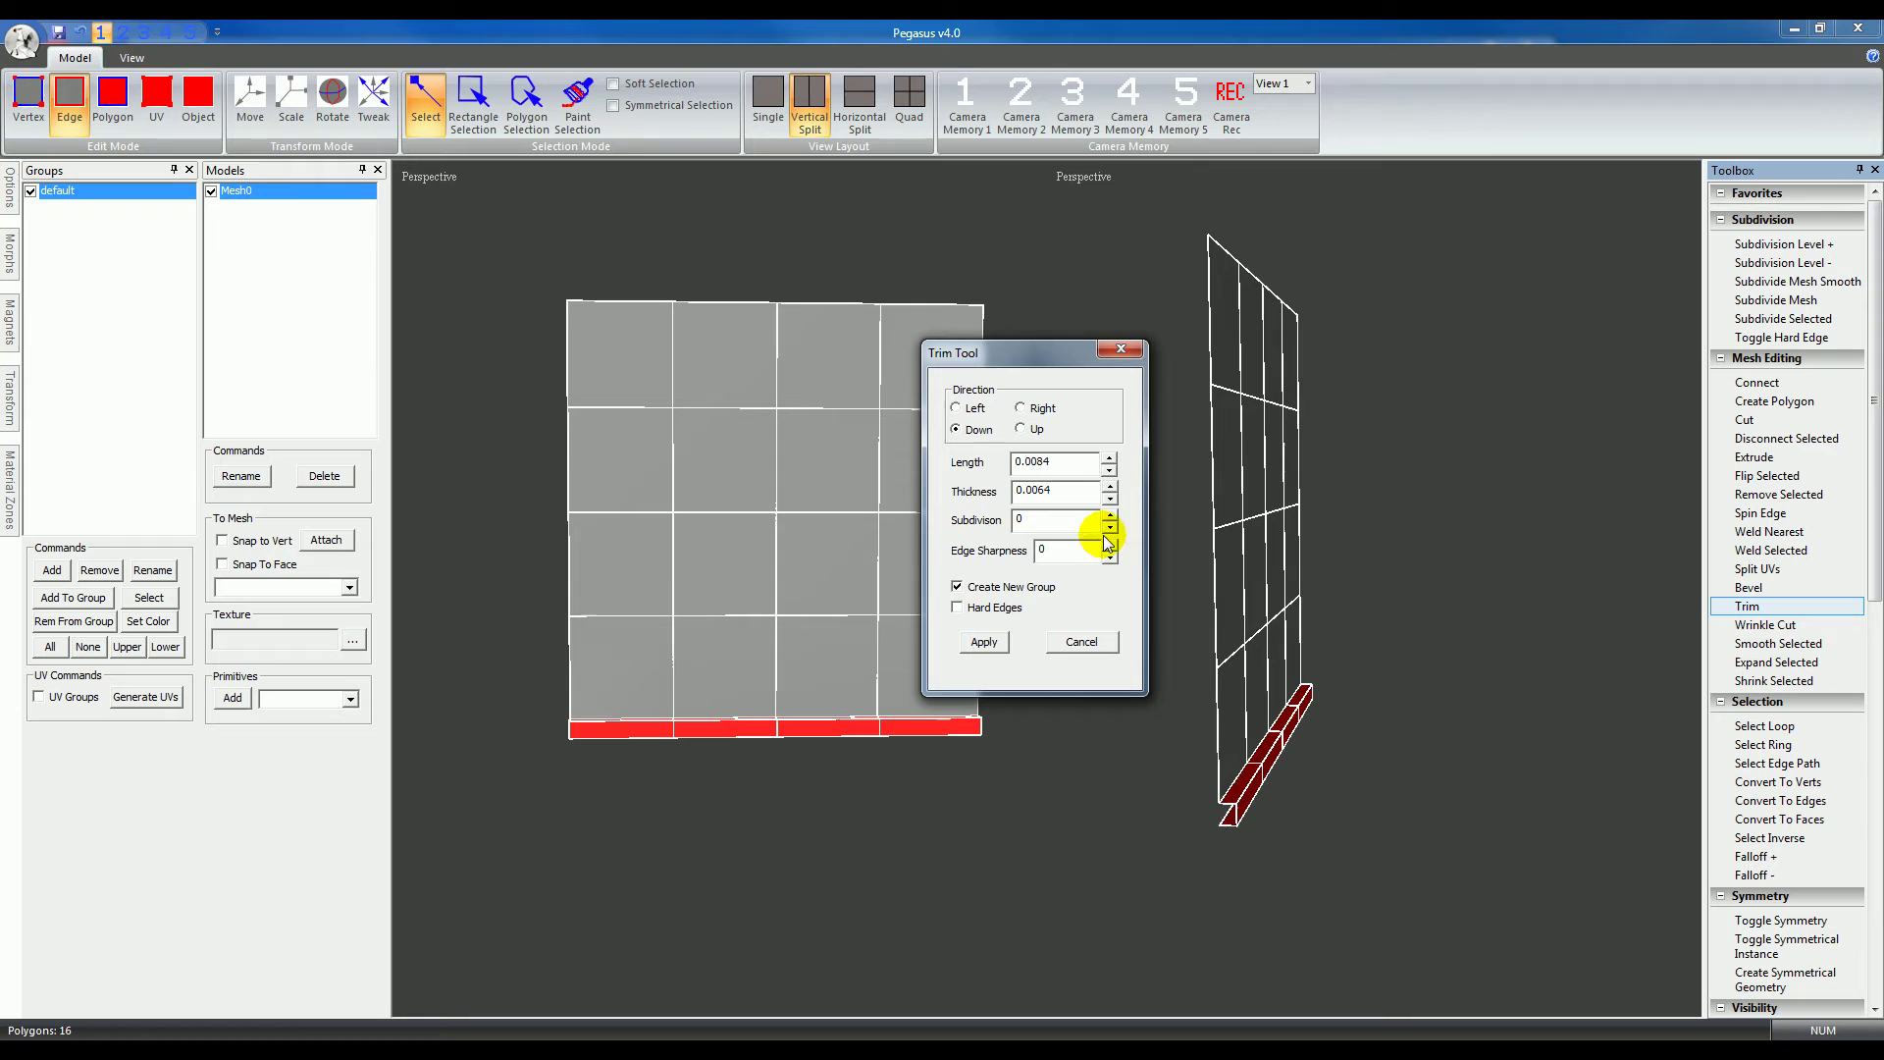
Step: Try a trim subdivision of 1, reset it to 0, and apply the trim as a new group
left_click(1109, 514)
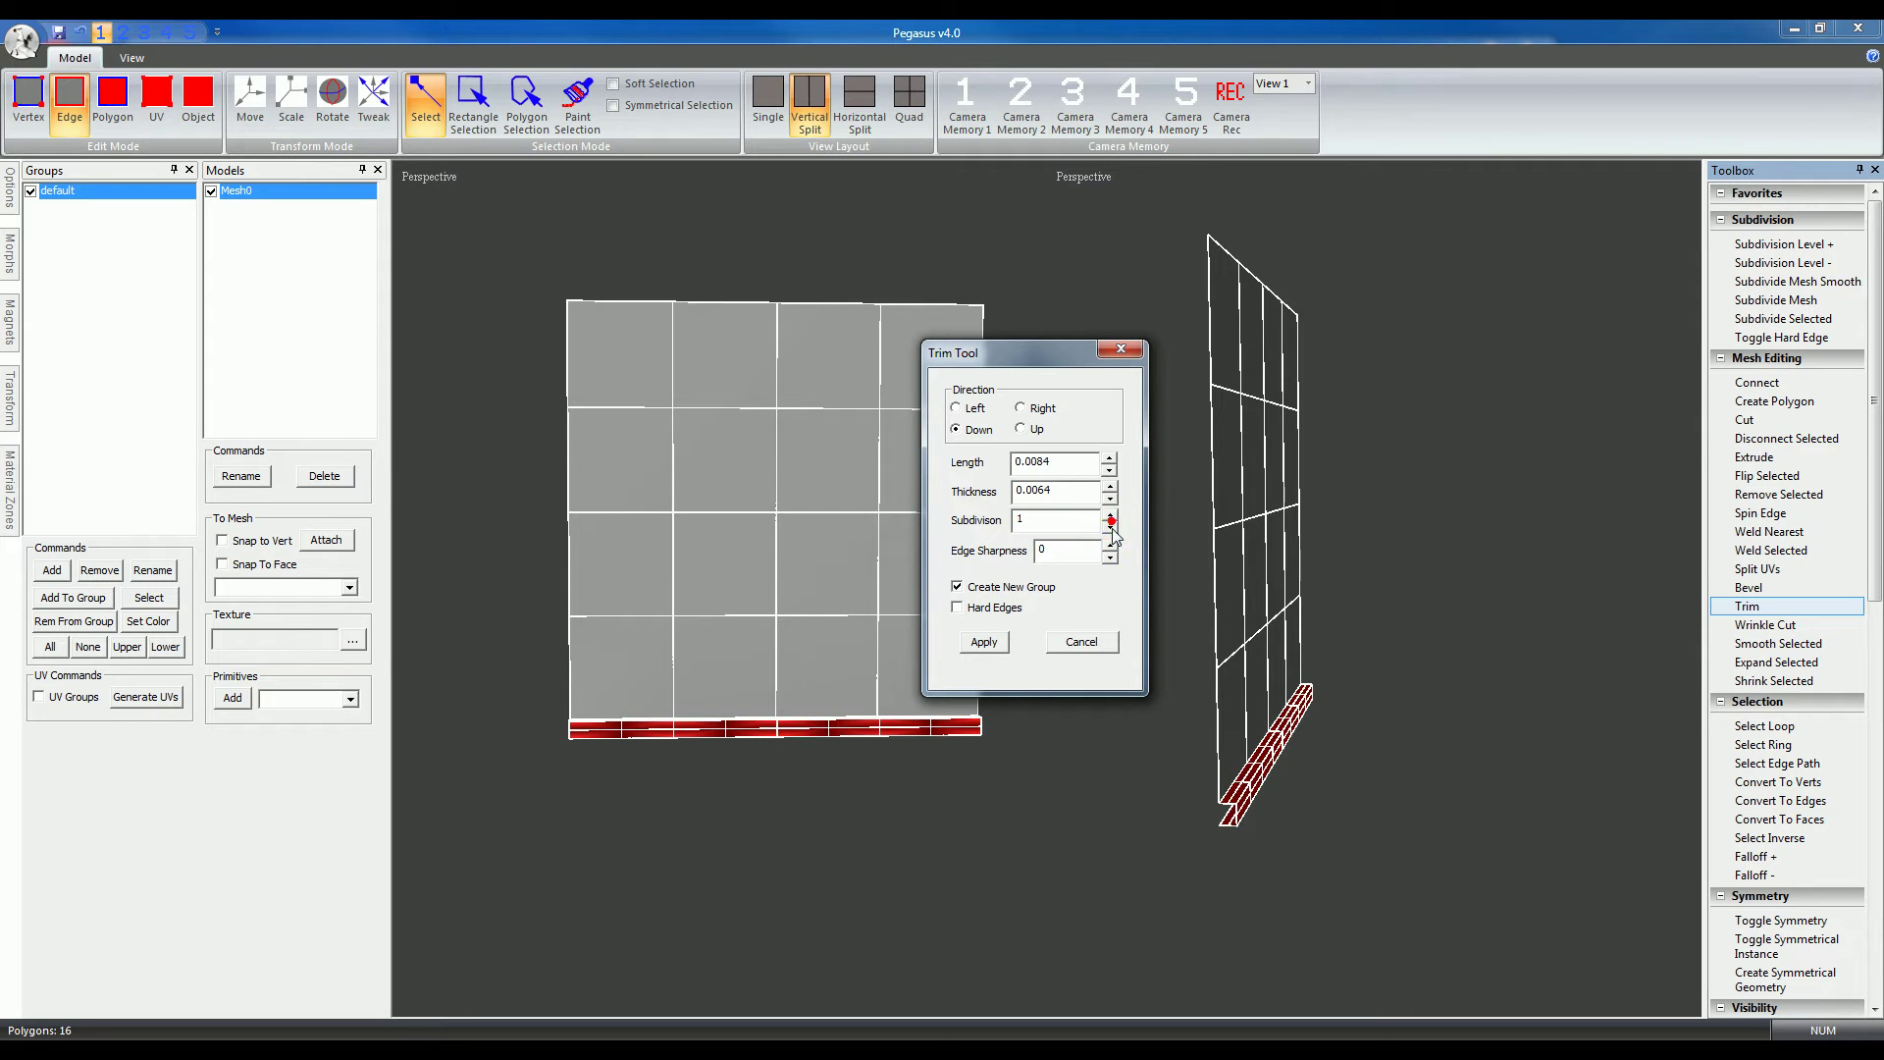
left_click(1110, 525)
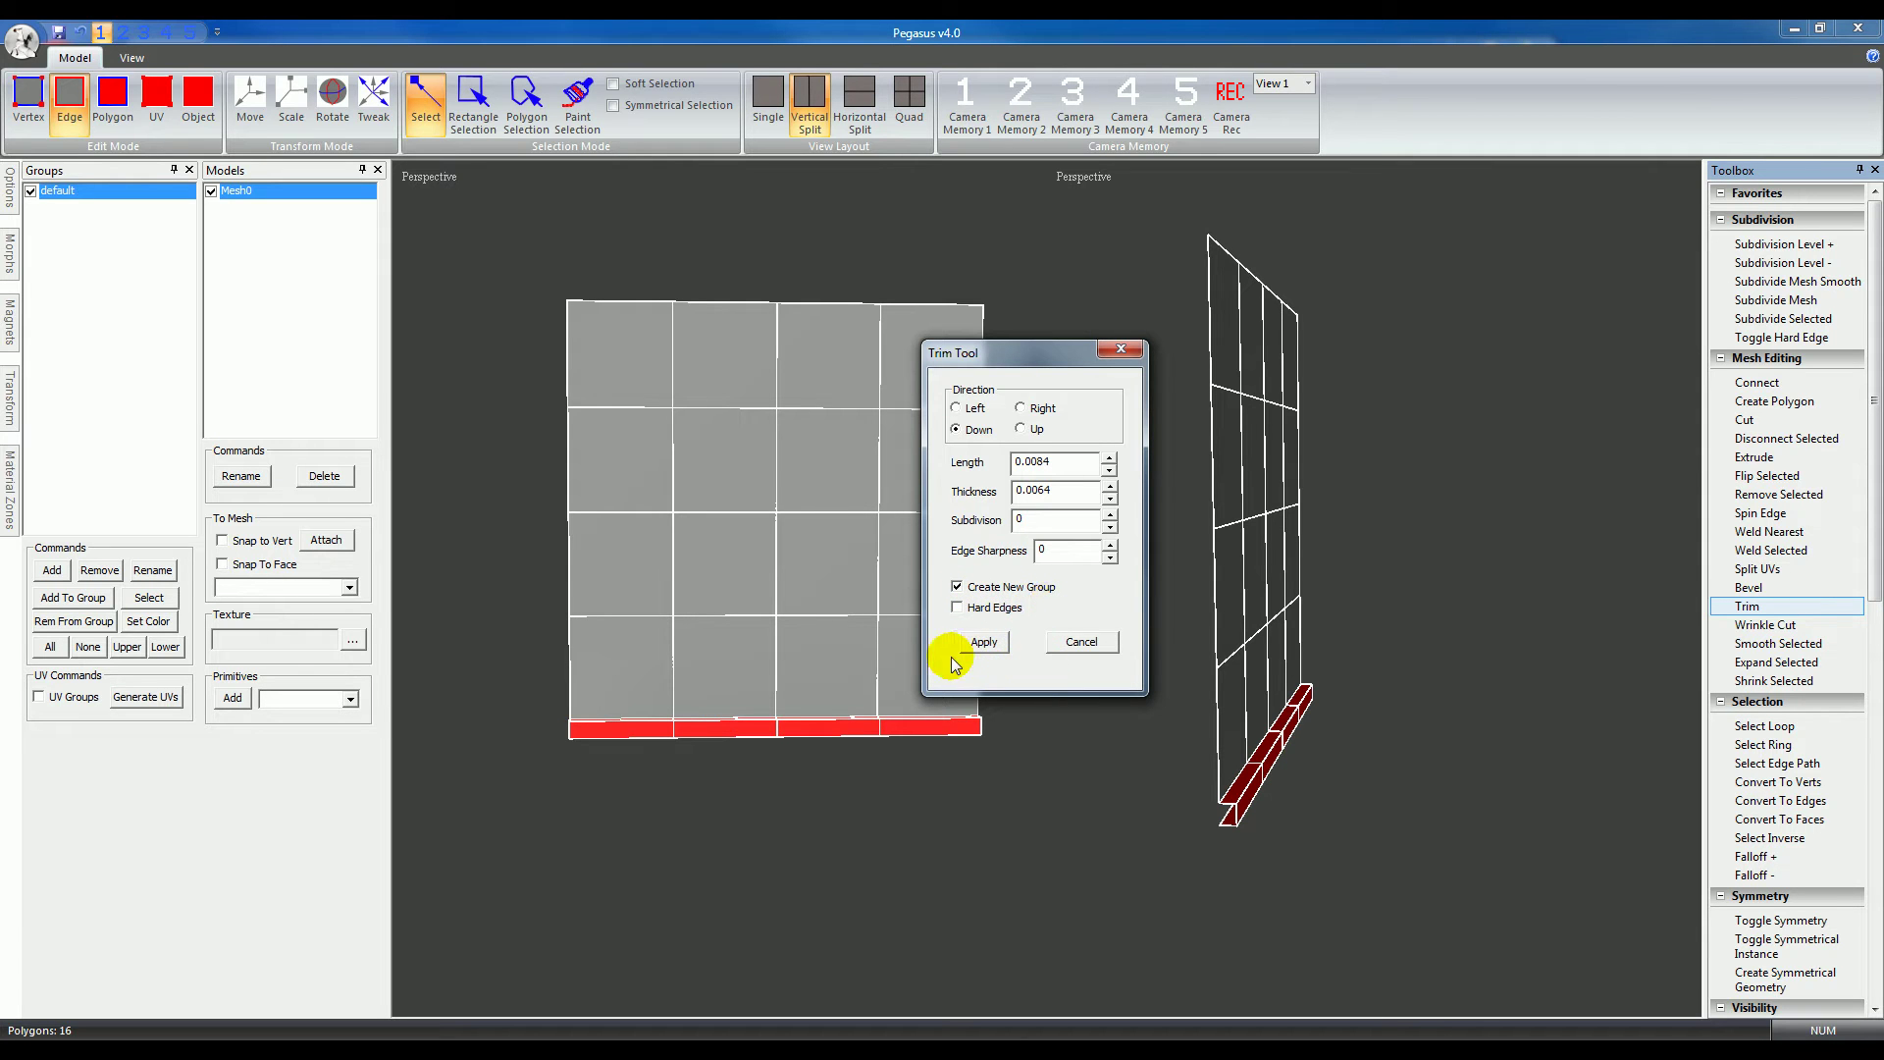
left_click(983, 643)
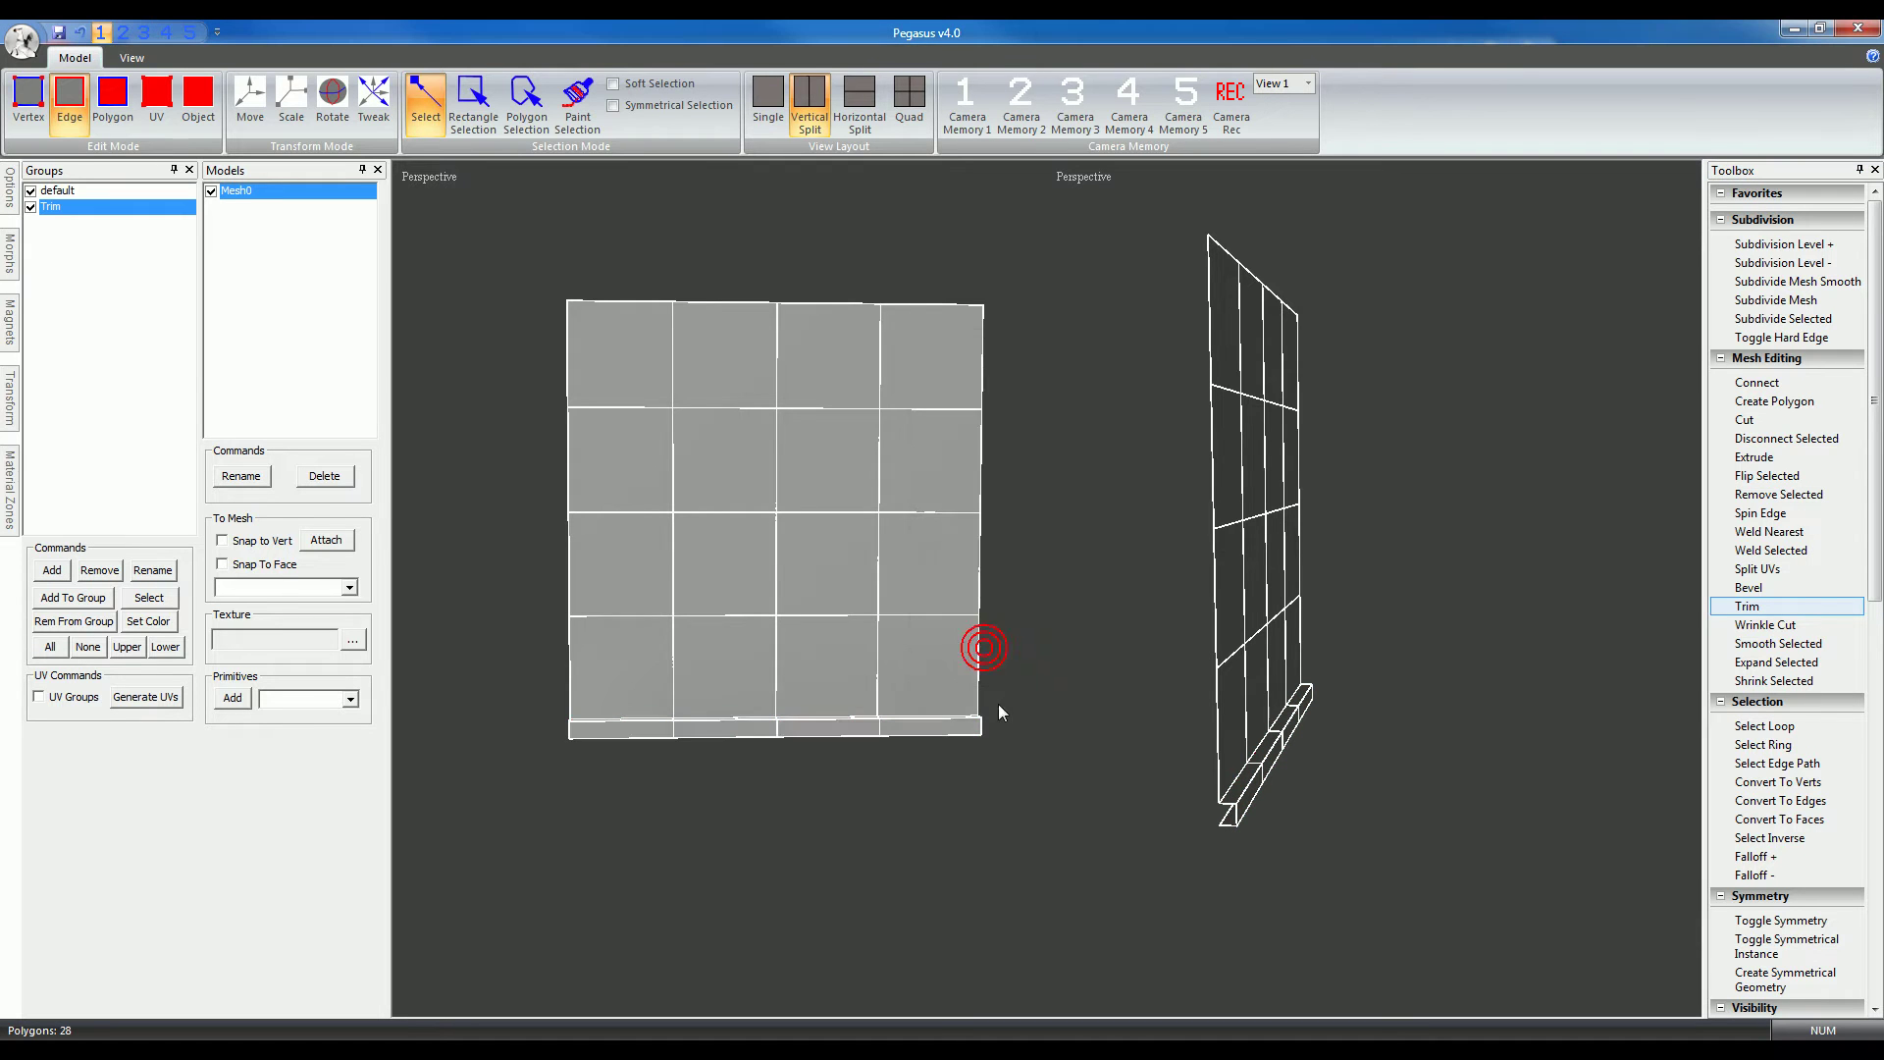
Step: Change the perspective view of the trimmed plane to Group shading and inspect the new trim
right_click_drag(980, 644, 503, 394)
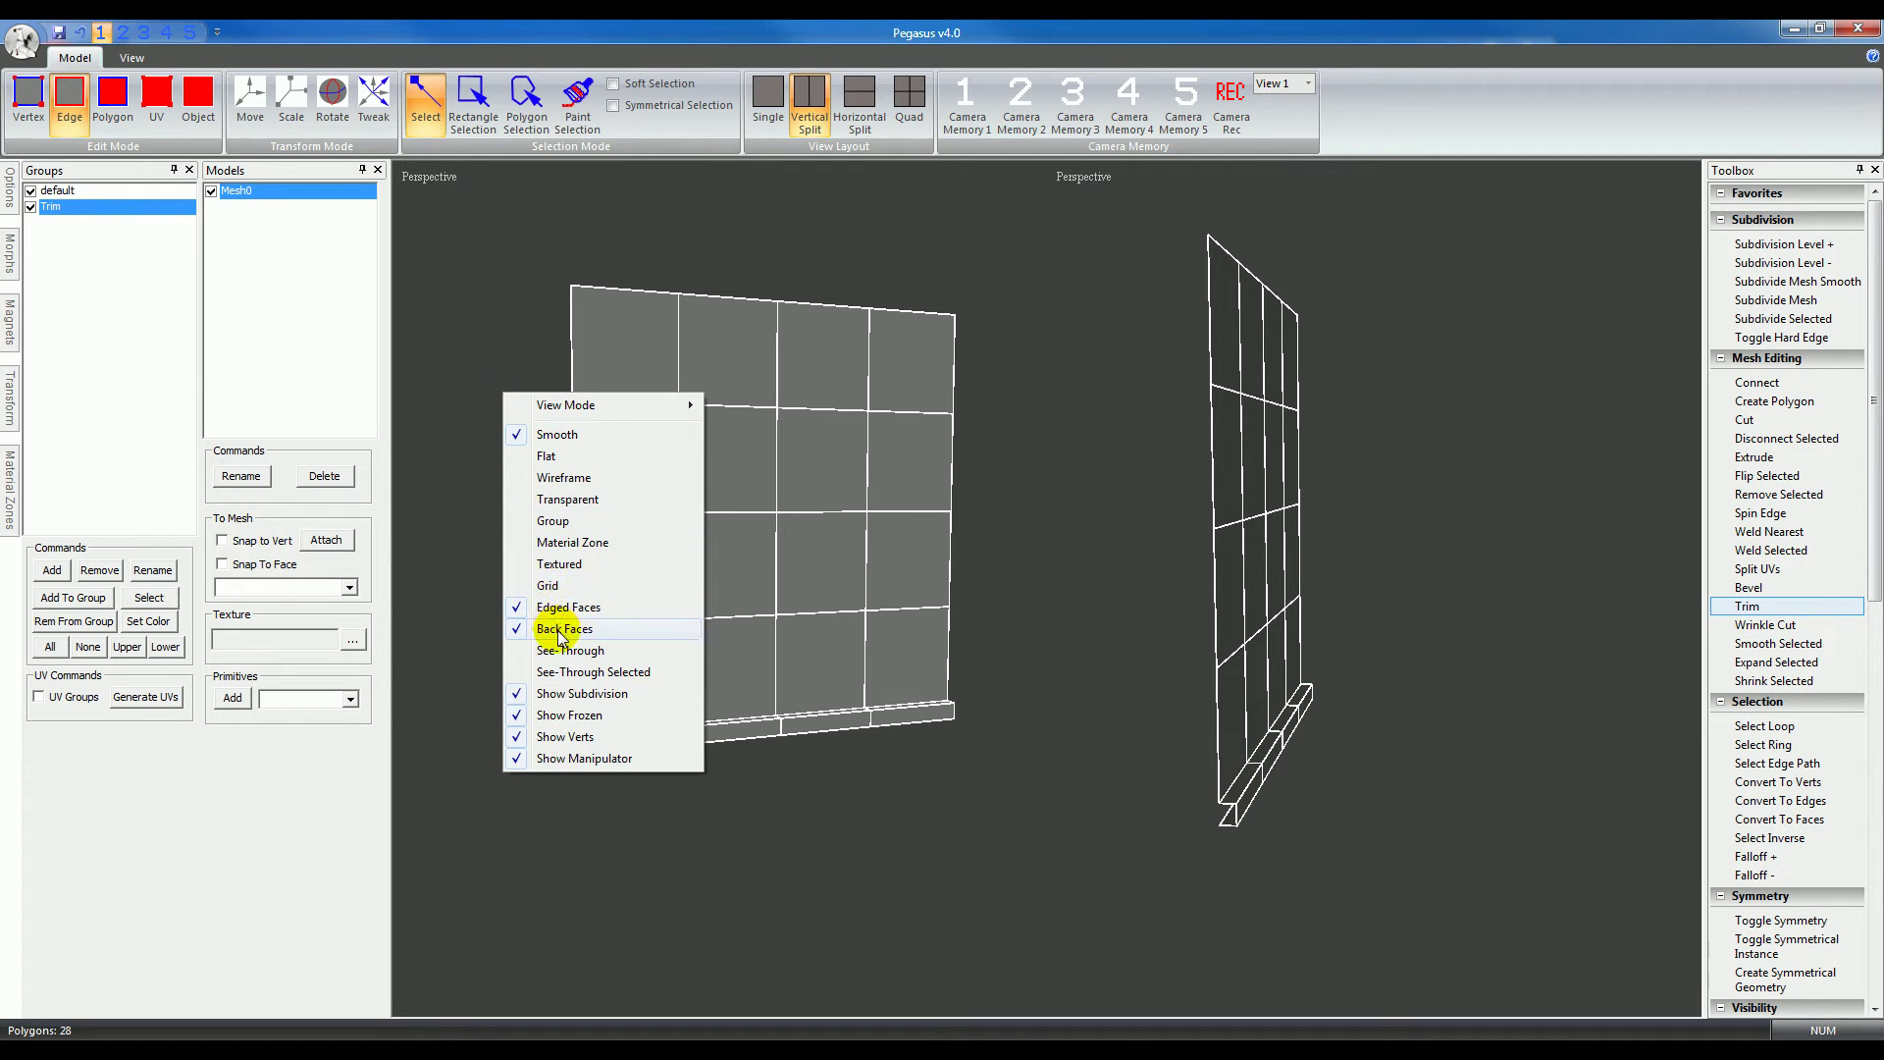
left_click(550, 521)
right_click_drag(548, 528, 832, 577)
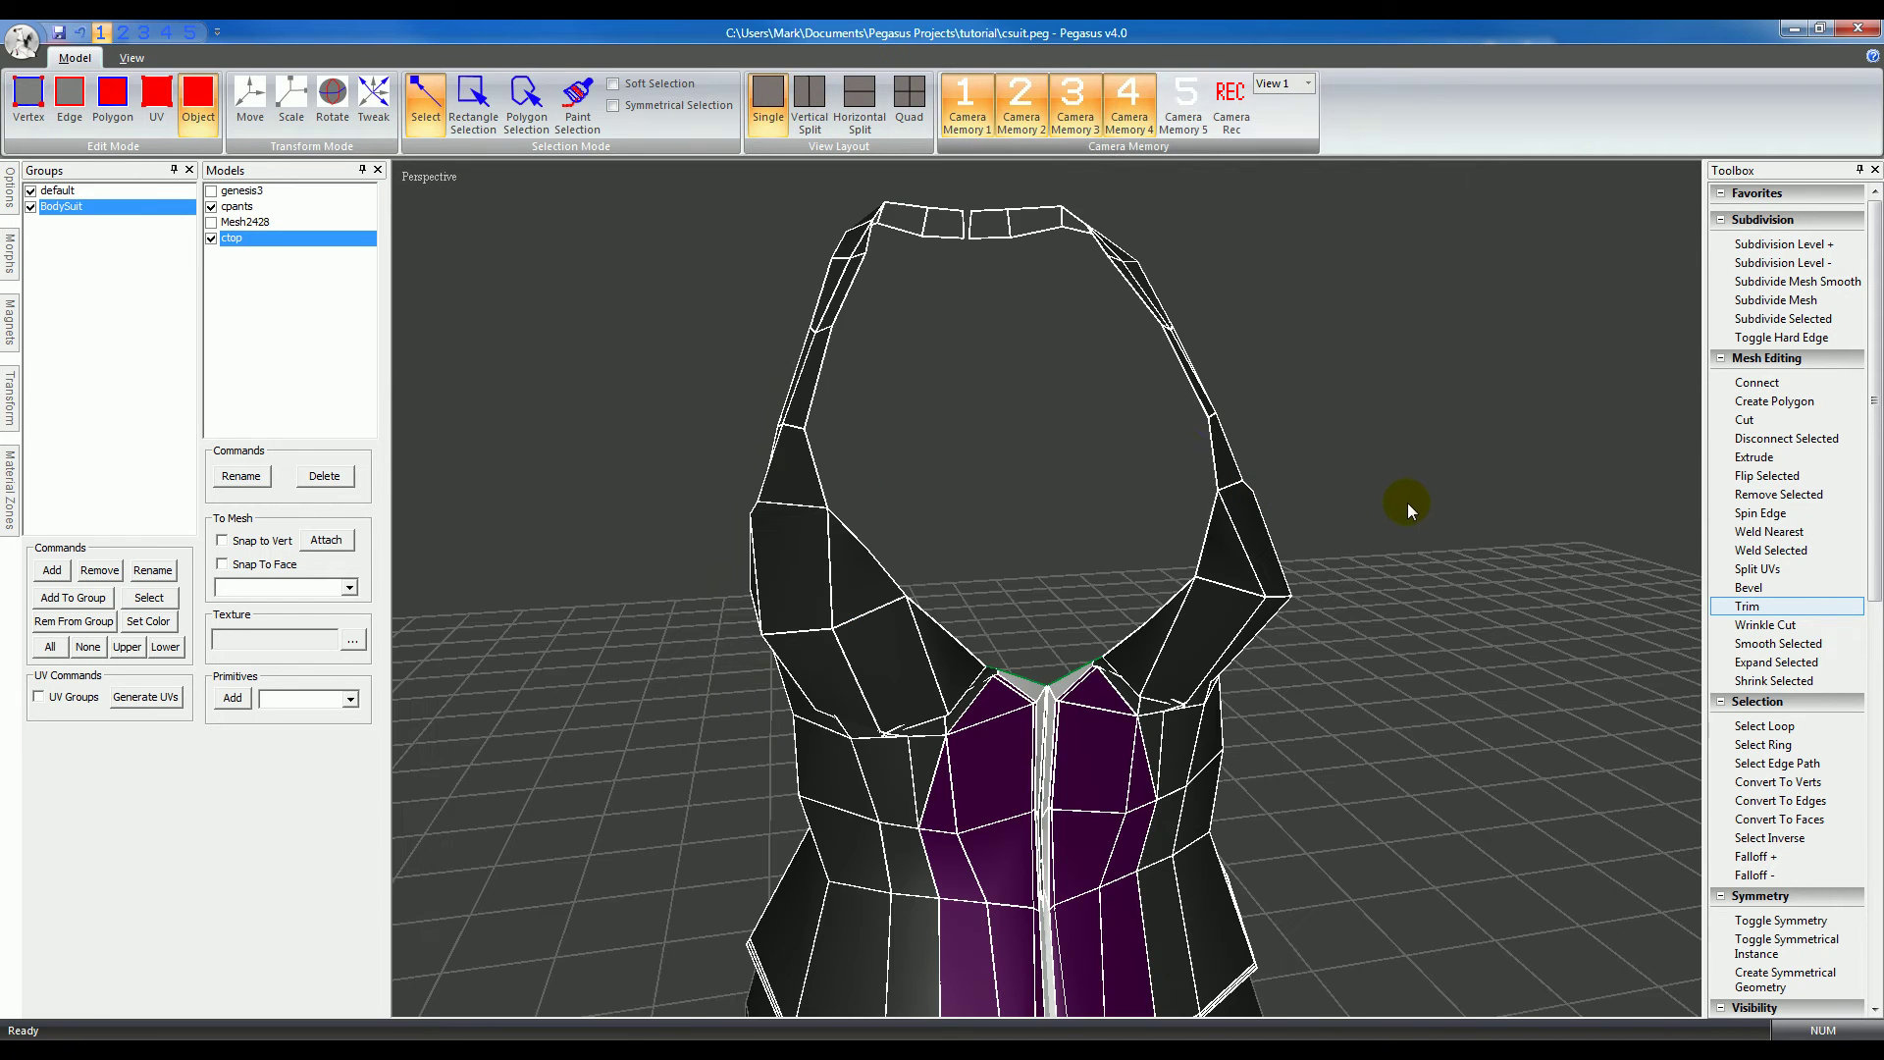
Step: Show the bodysuit in a vertical split view and raise the ctop mesh's subdivision by two levels
right_click_drag(1368, 508, 1267, 466)
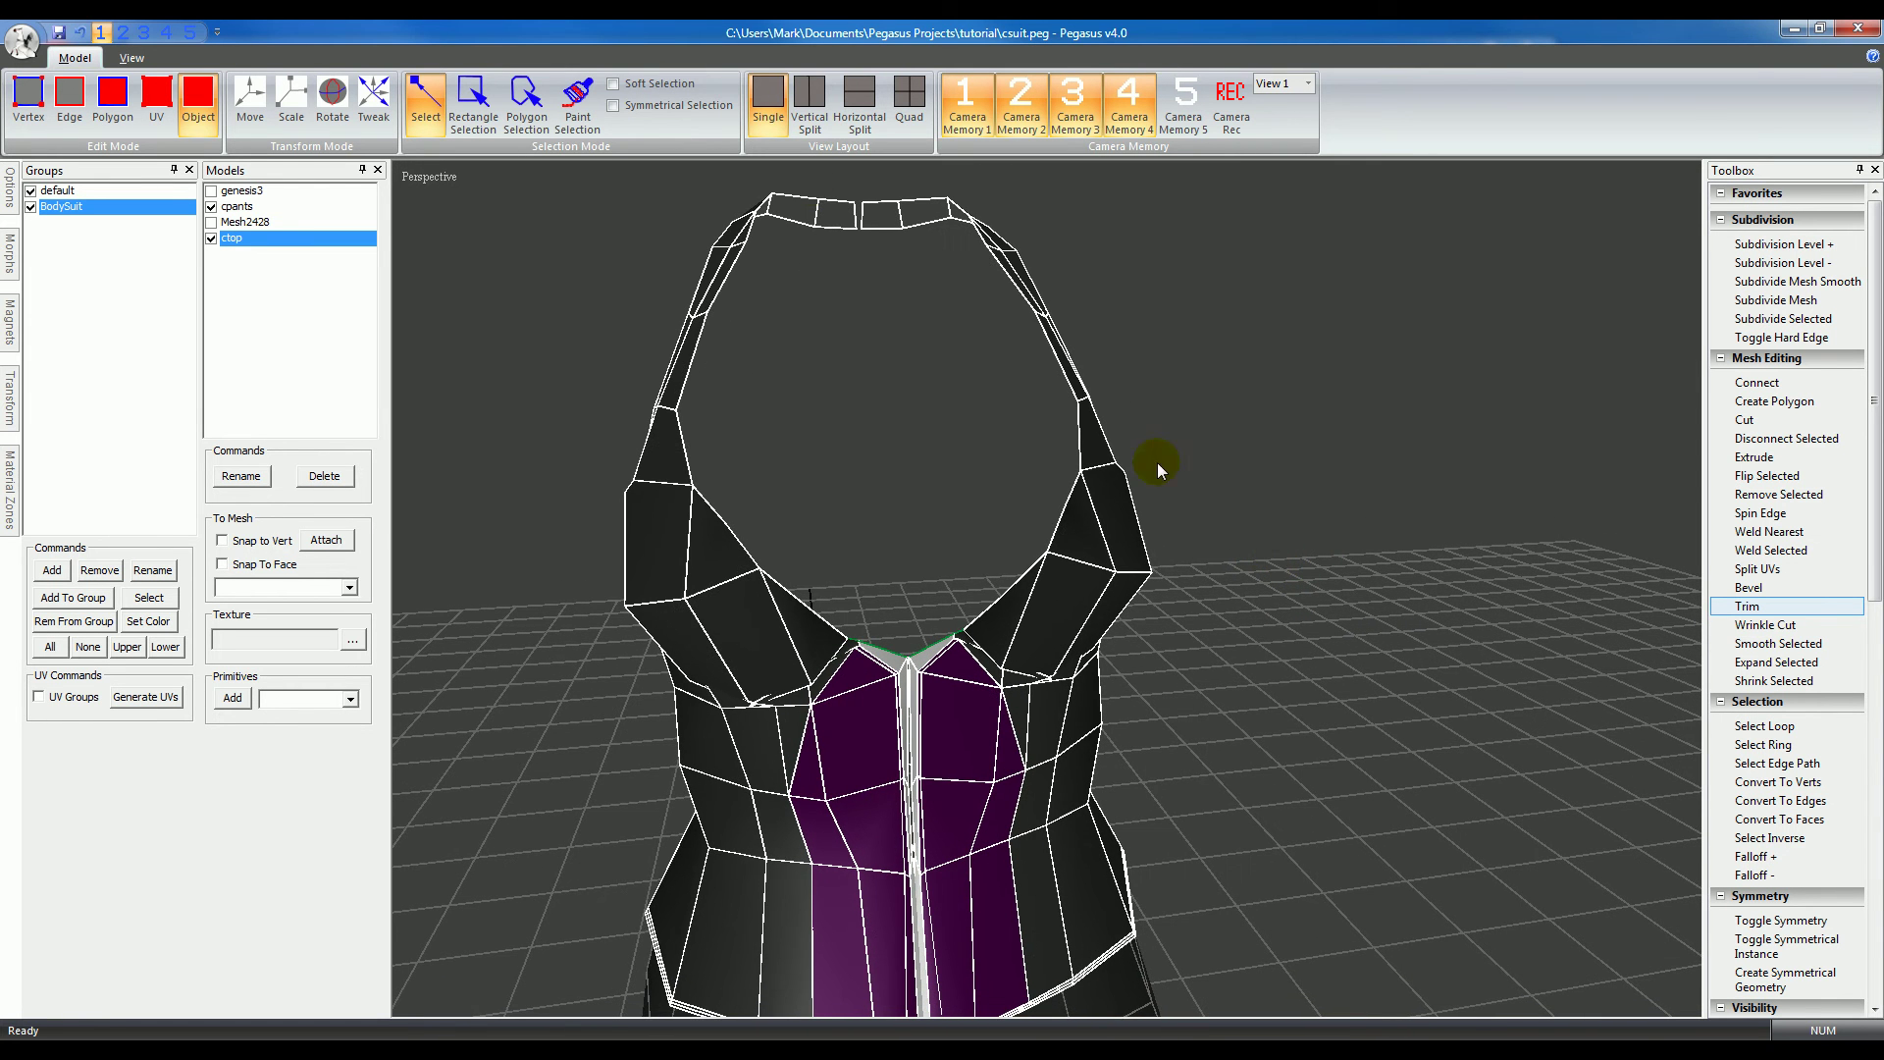
left_click(813, 106)
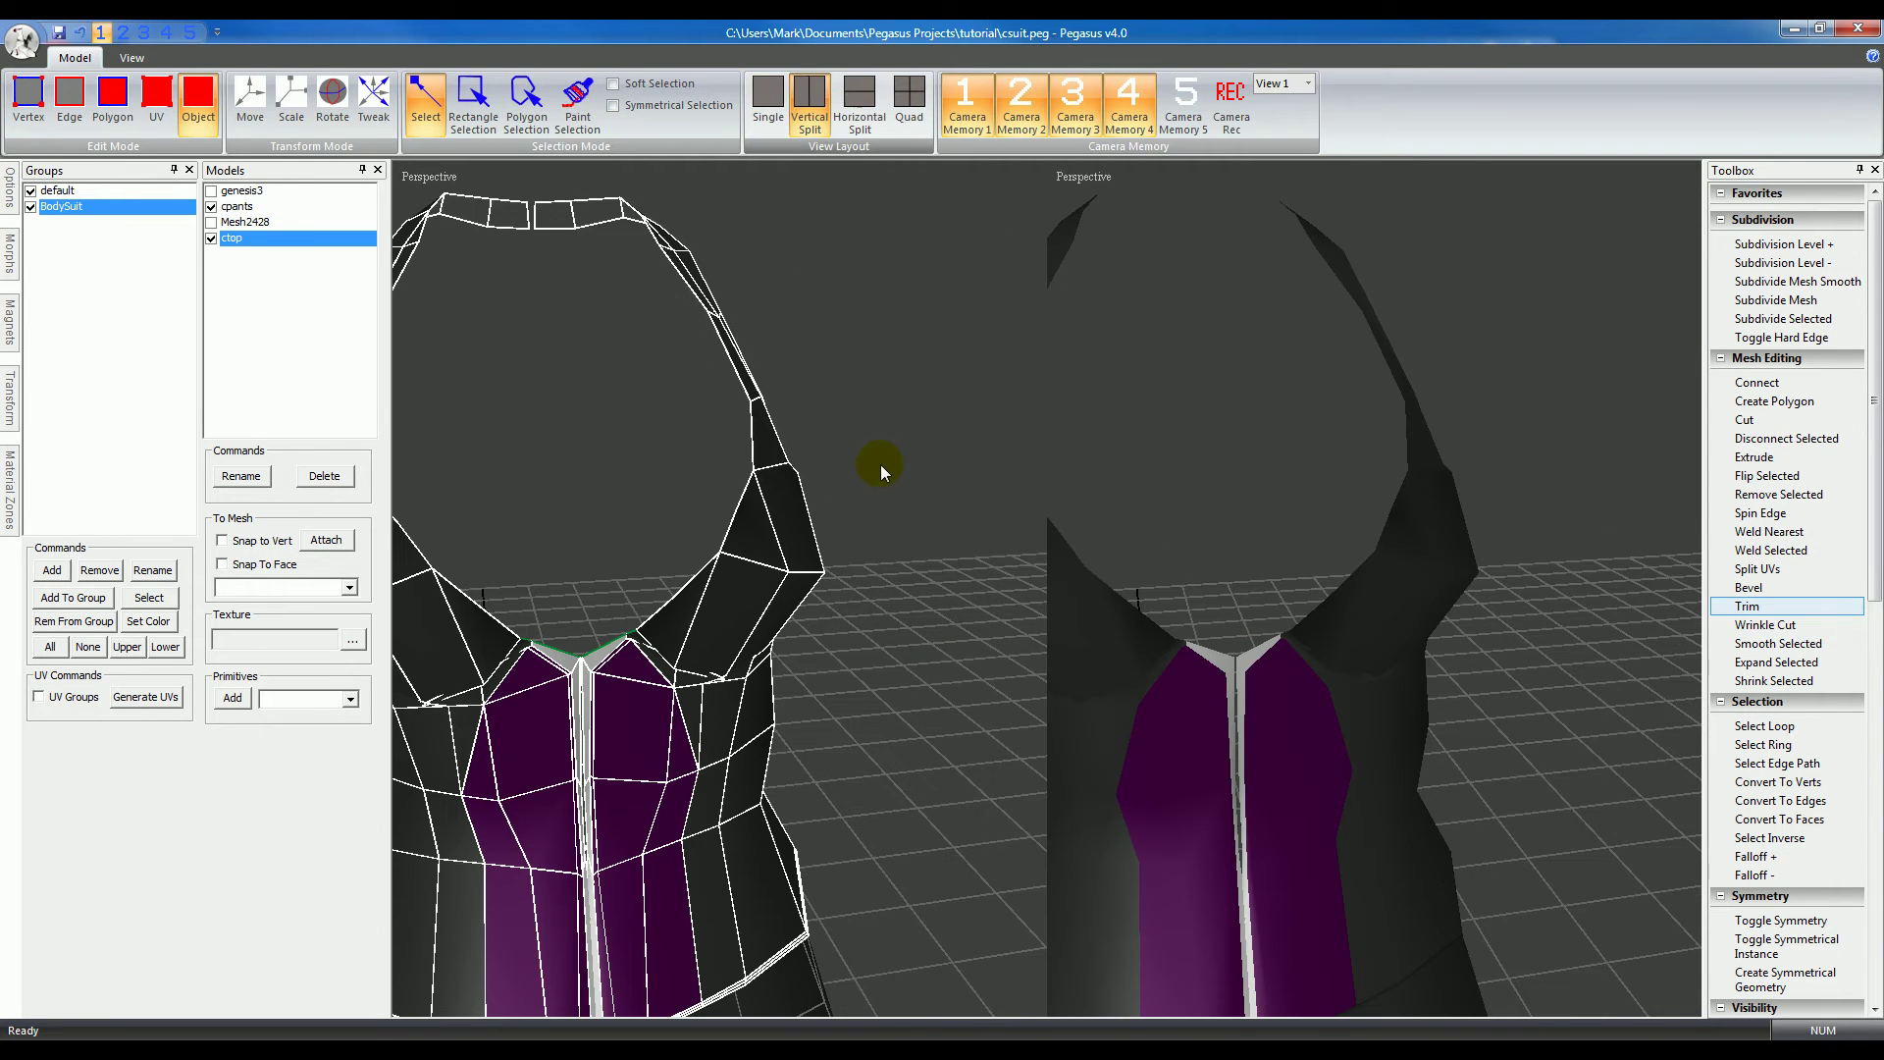
right_click_drag(874, 466, 882, 525)
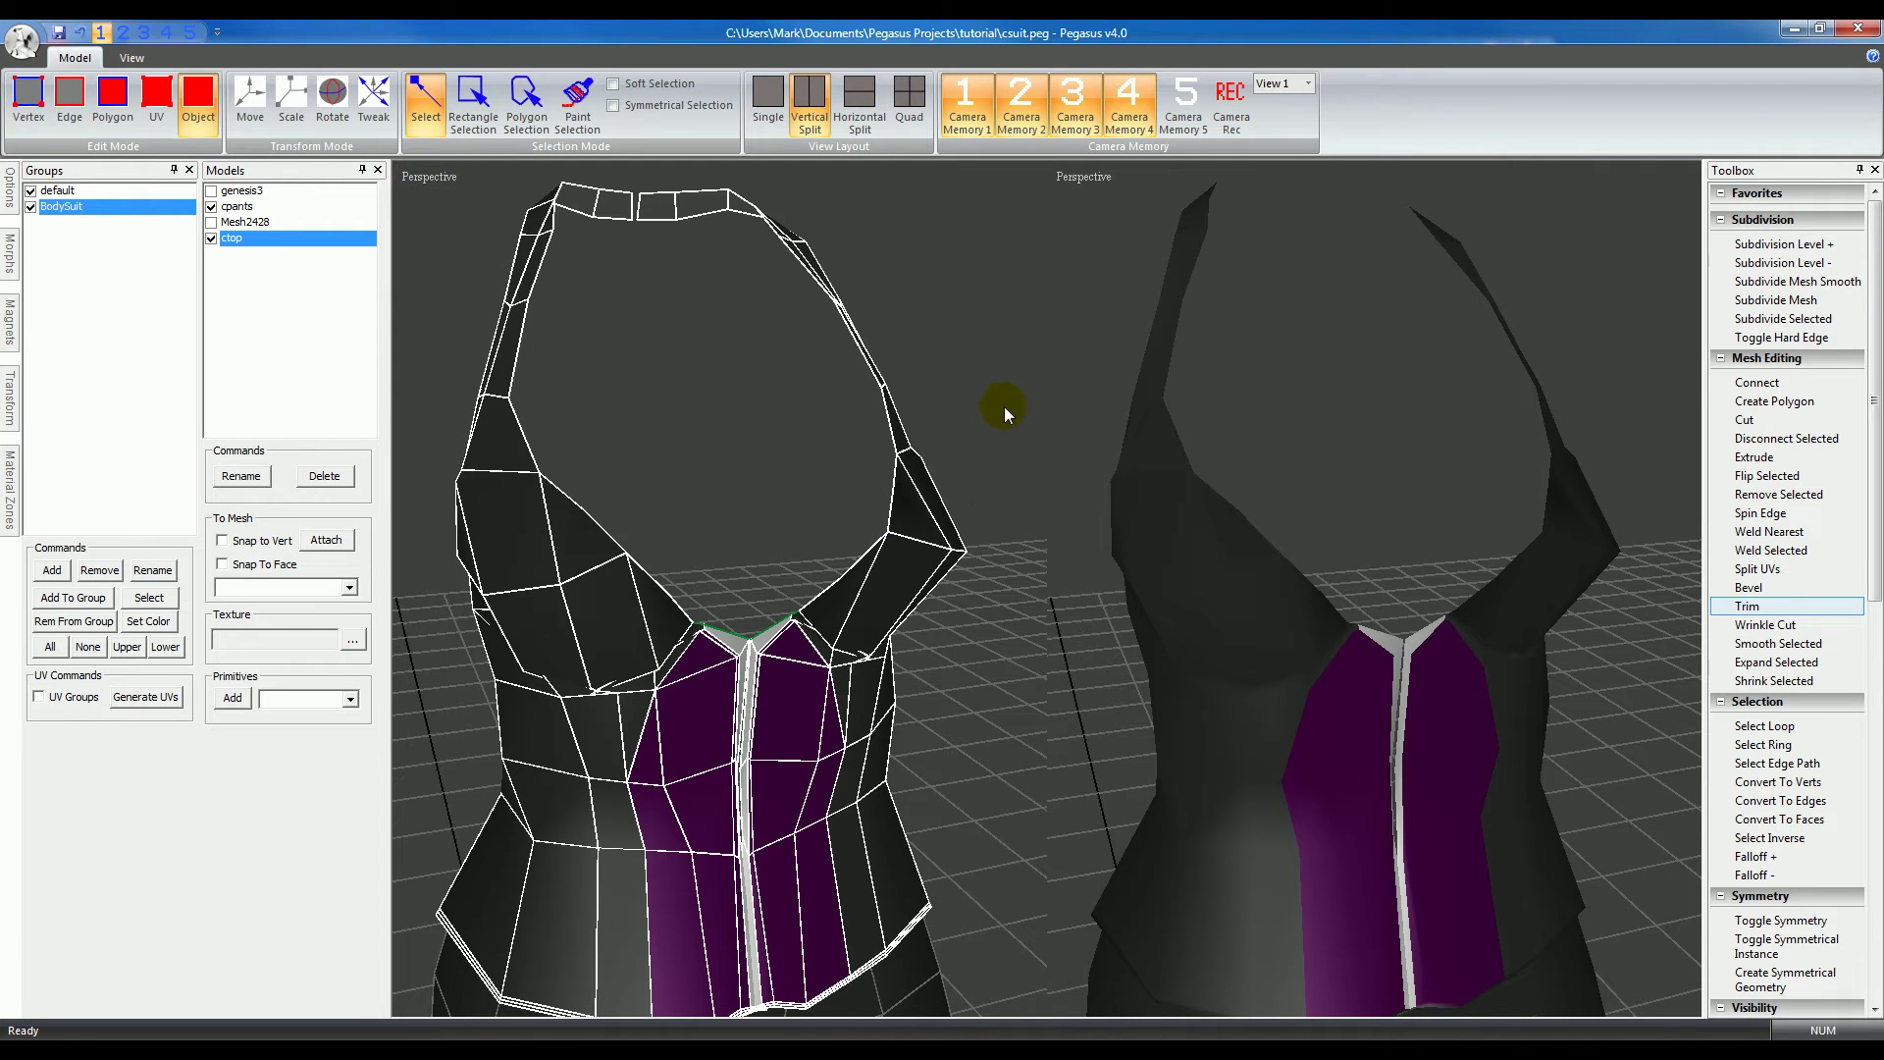
key("plus")
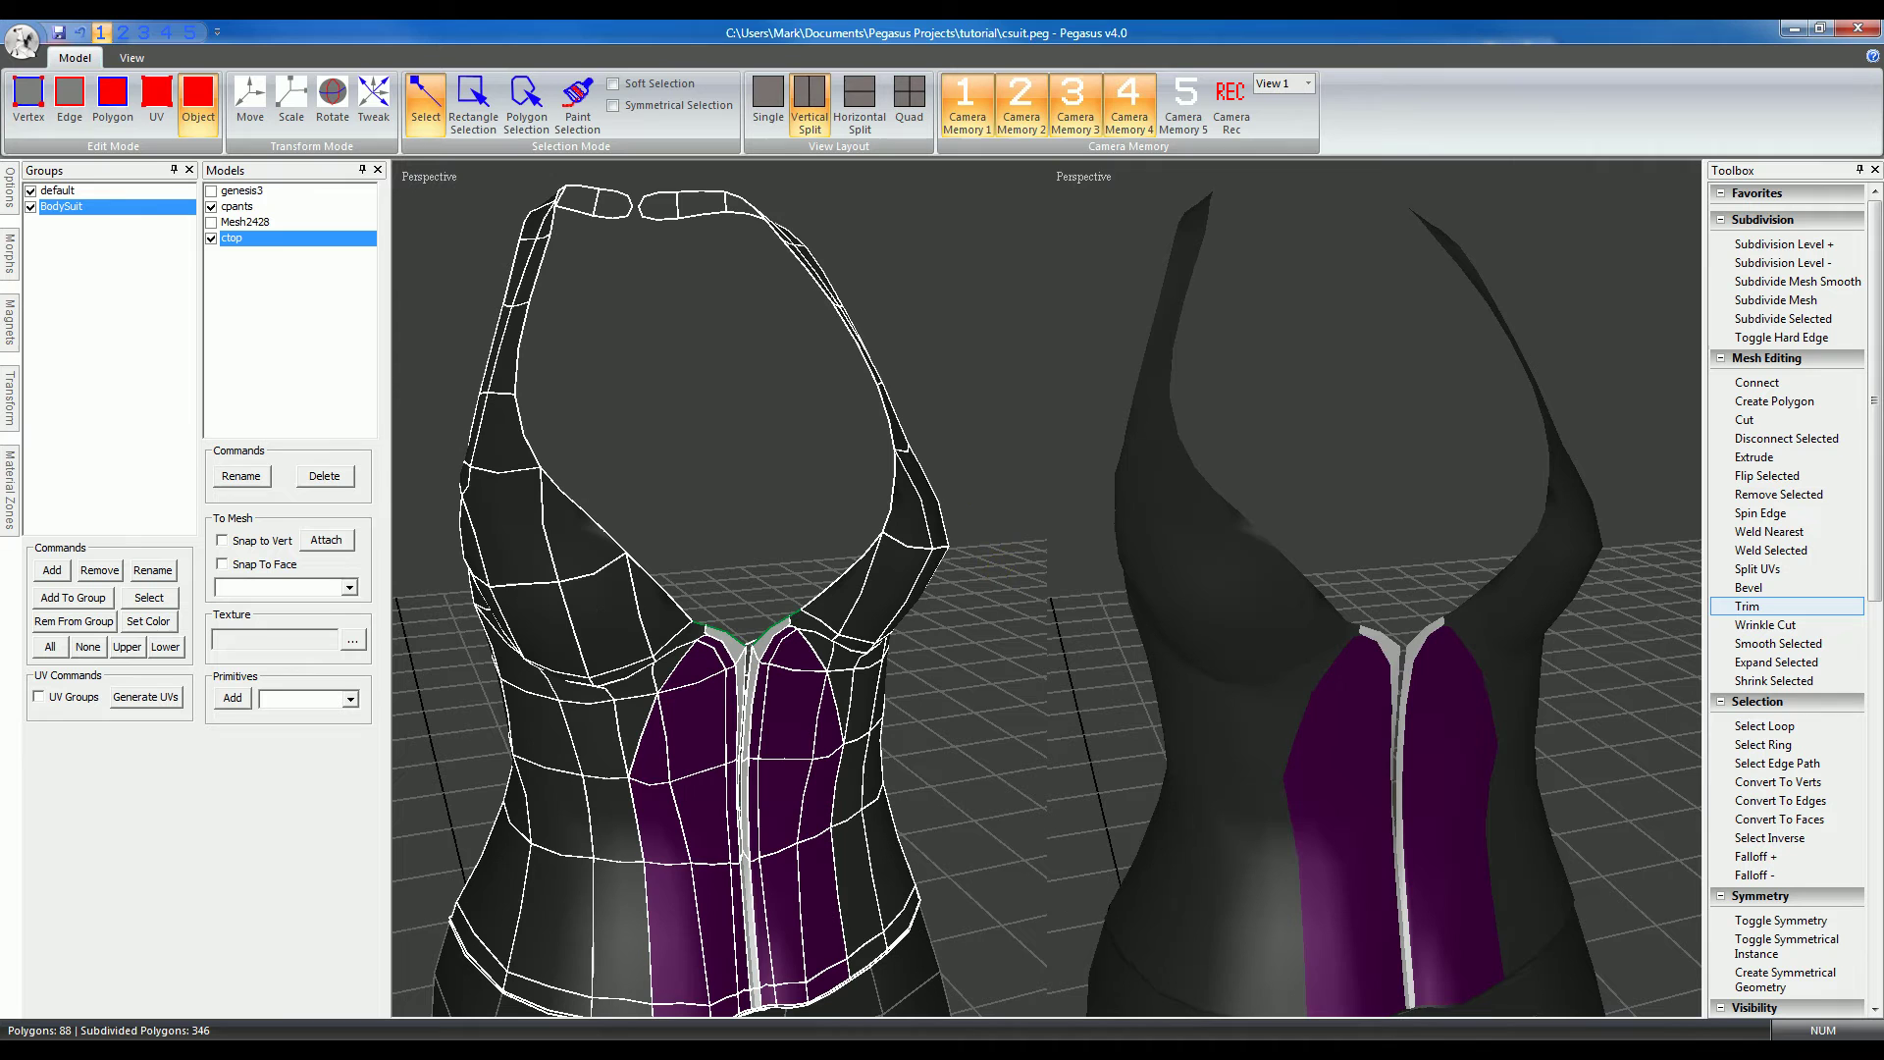
key("plus")
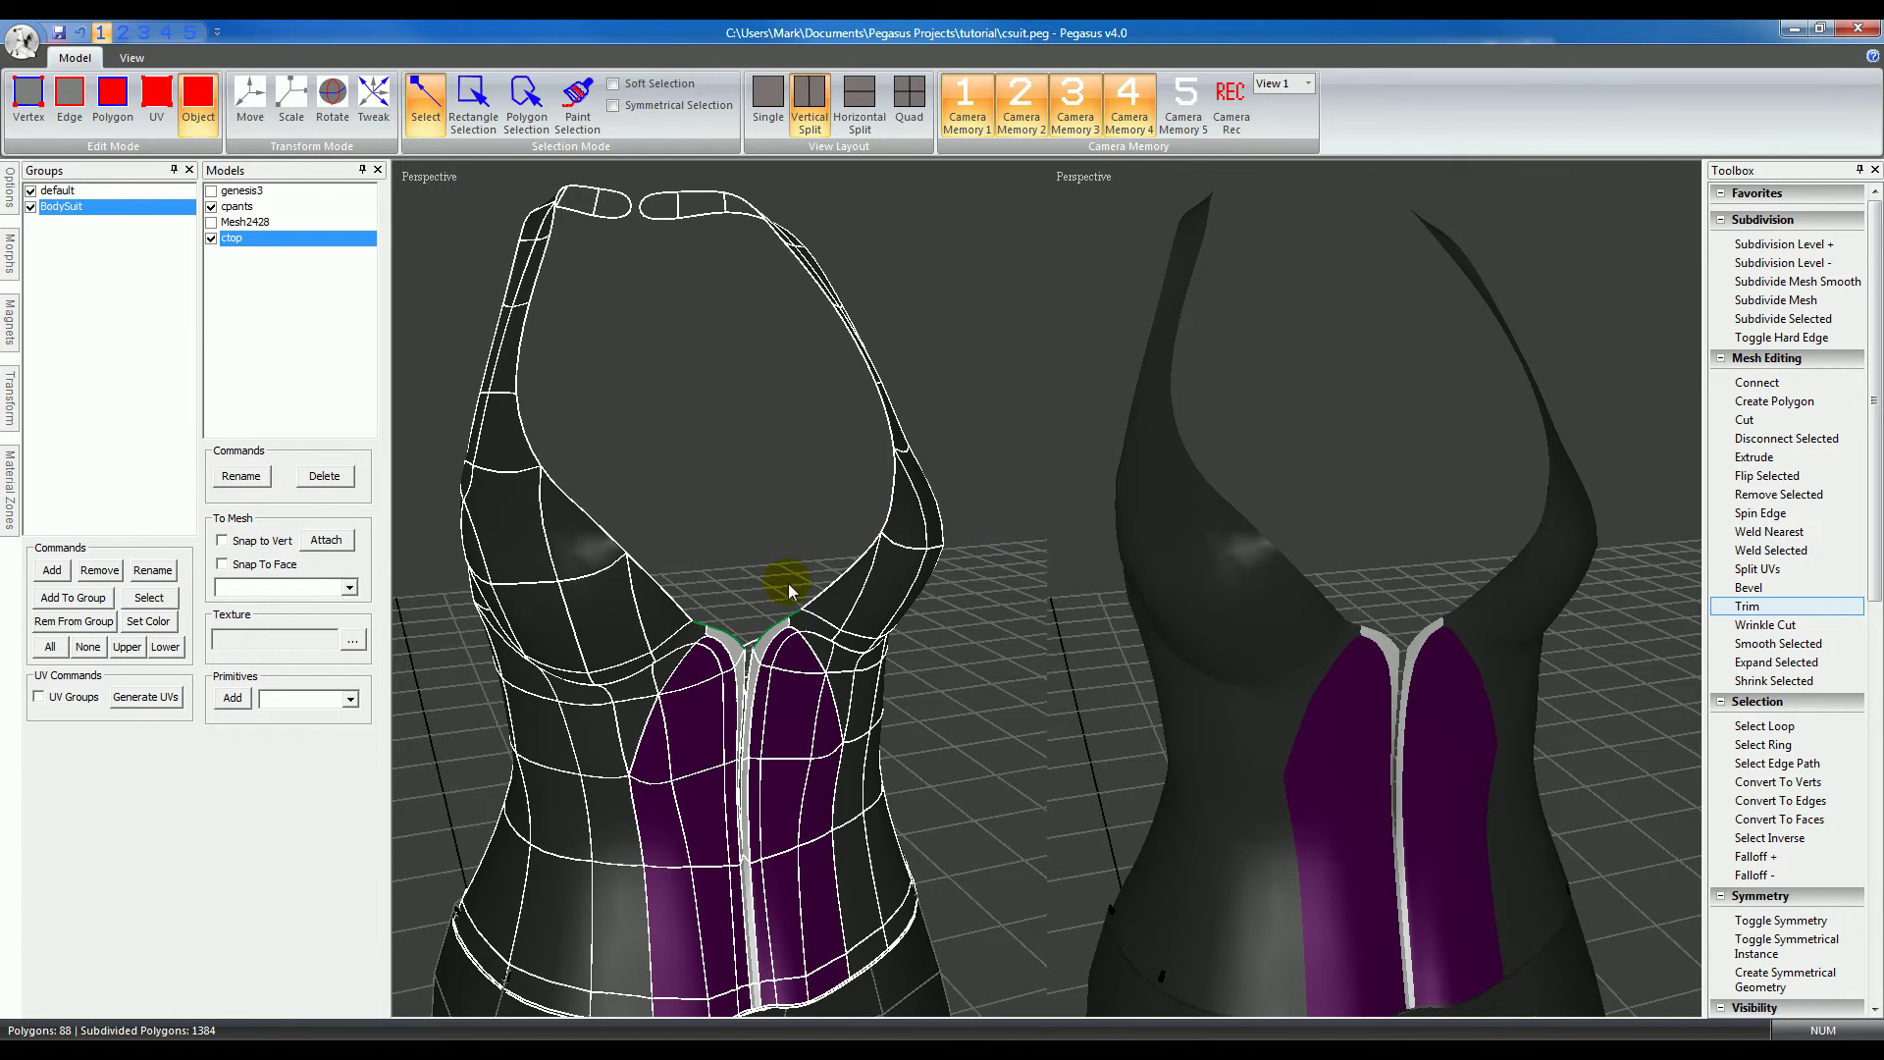
right_click_drag(815, 644, 793, 652)
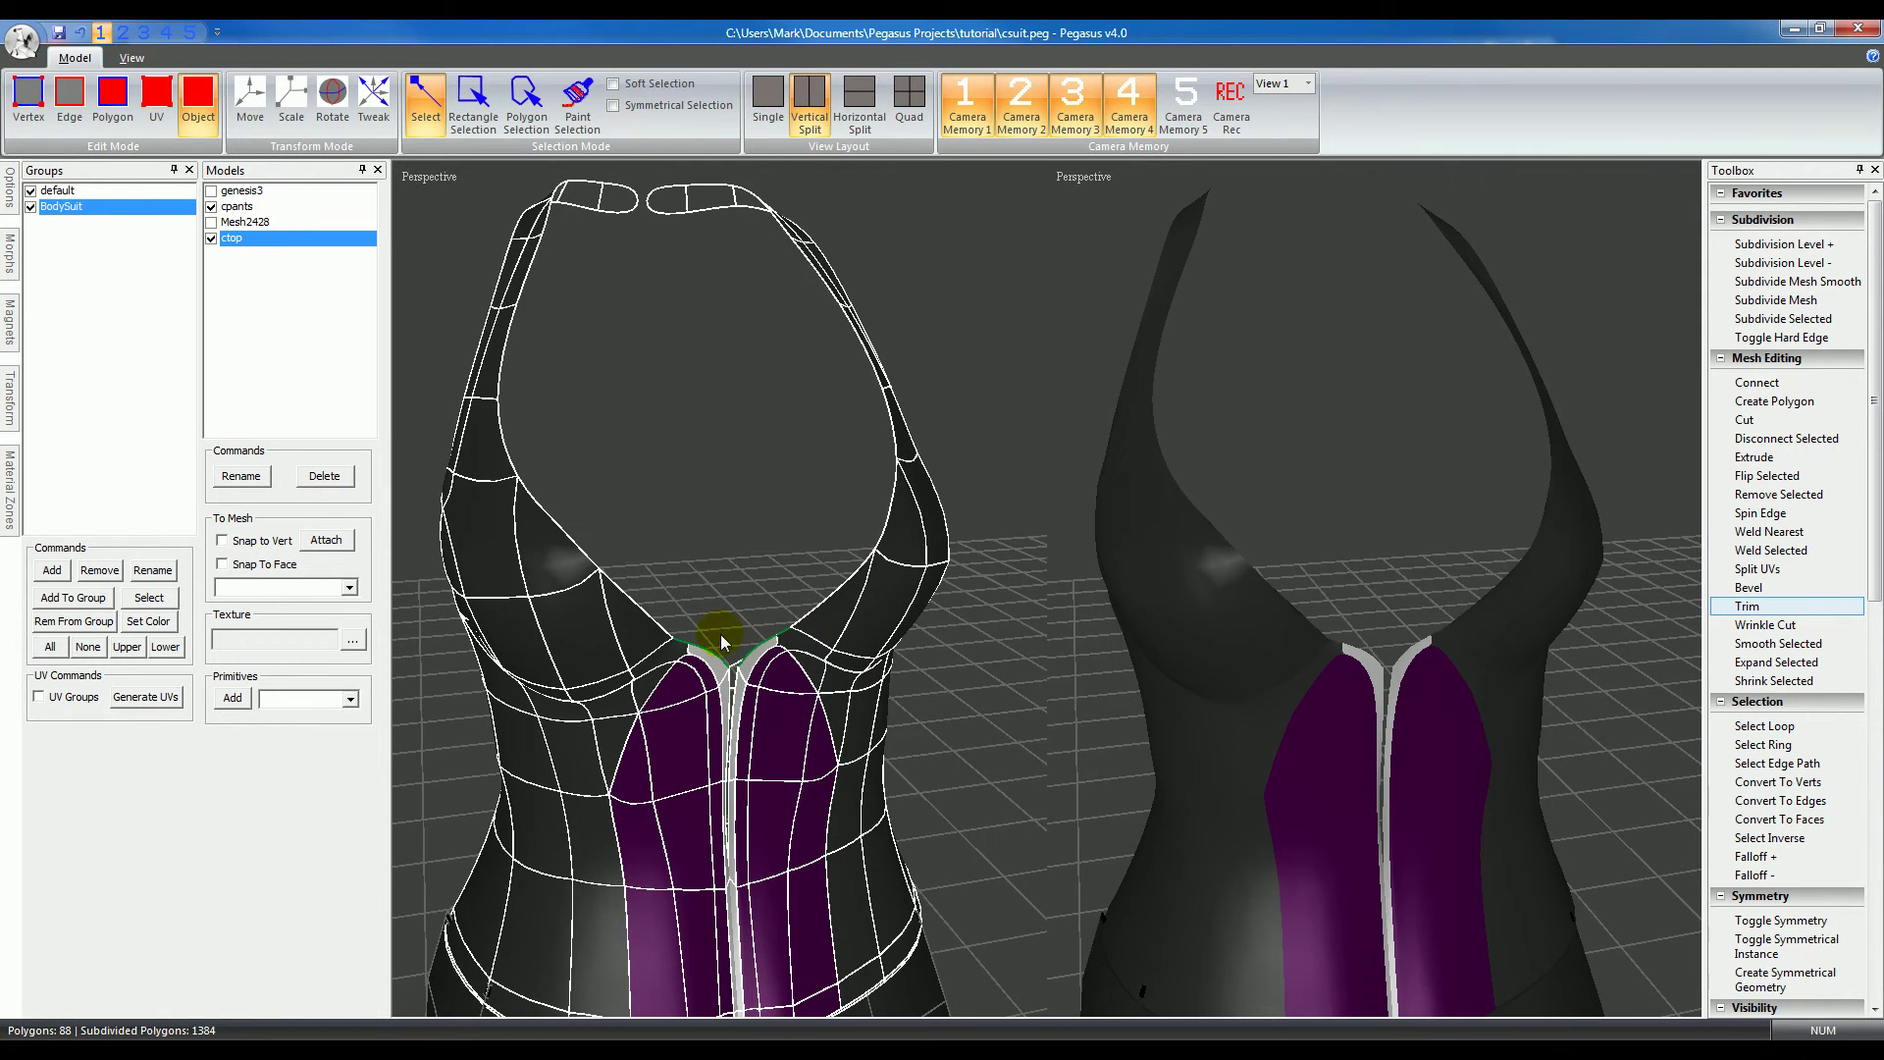
Step: Select the edge path around the ctop neckline and start a trim on it with direction Left
left_click(79, 99)
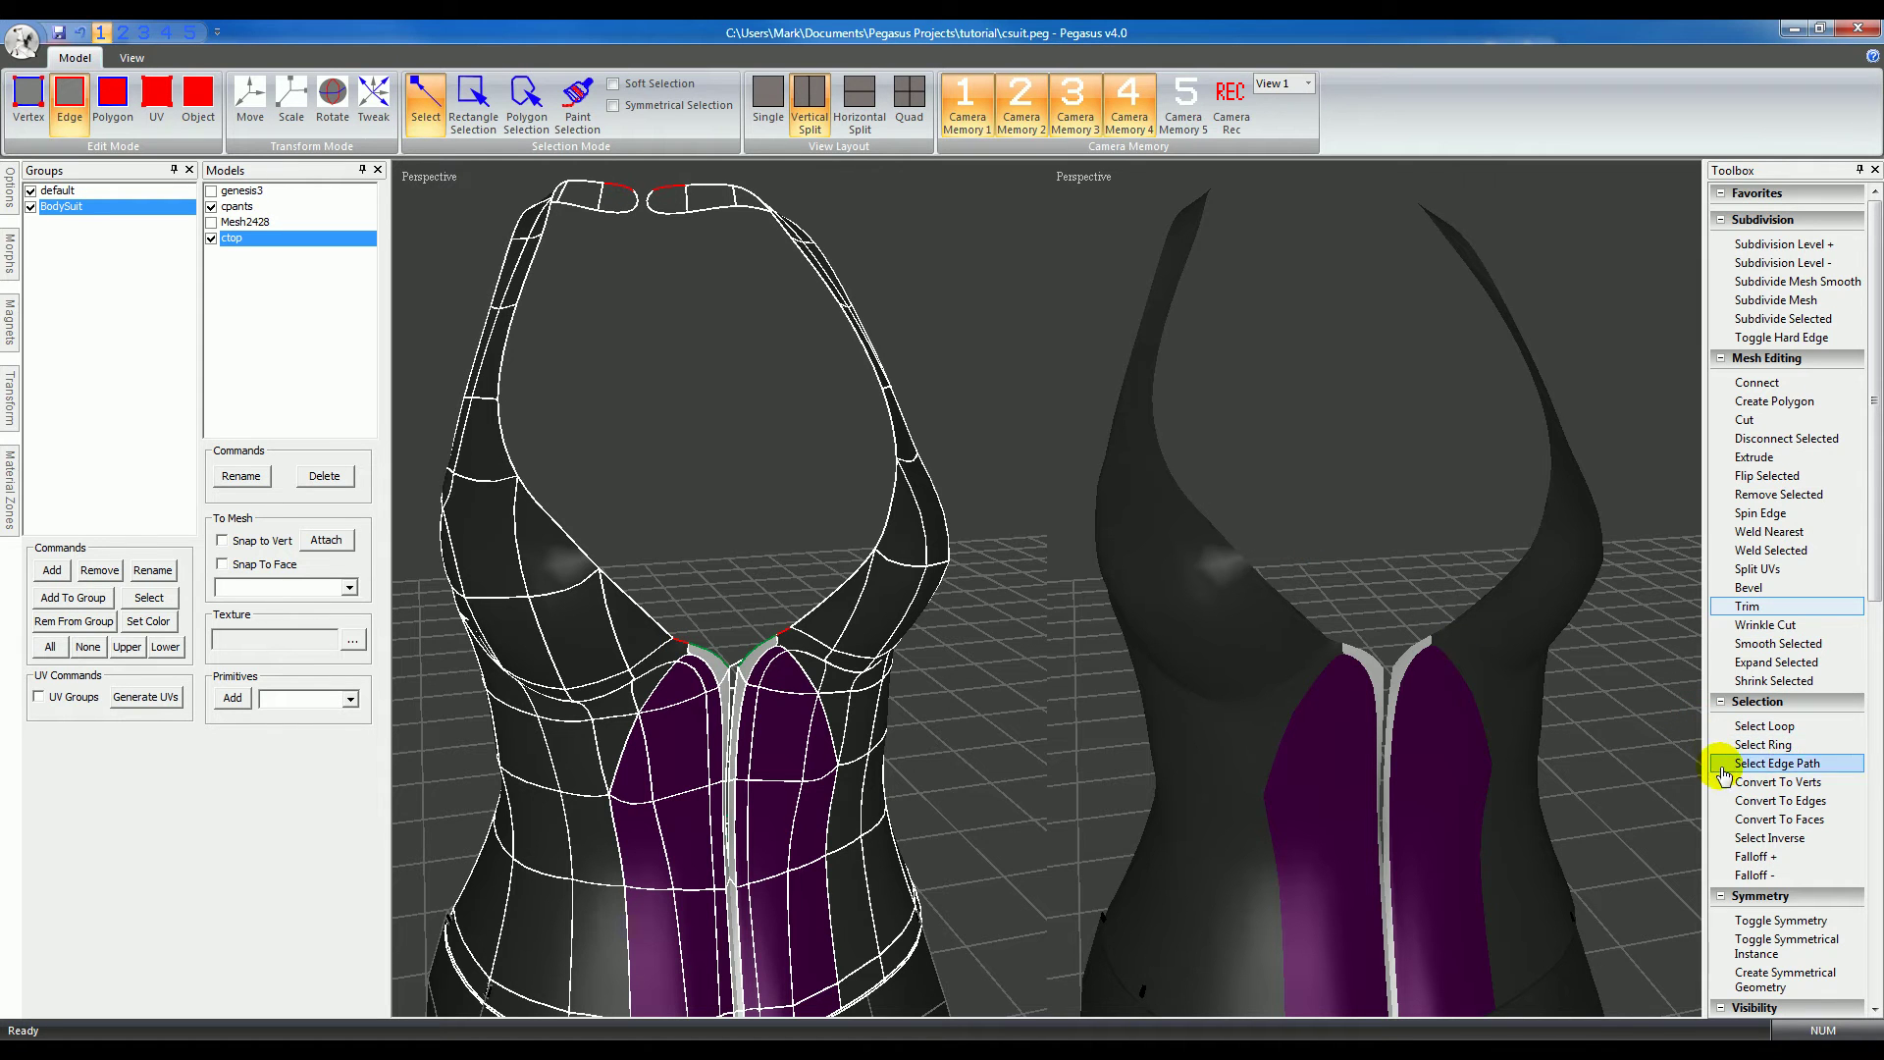
left_click(1774, 765)
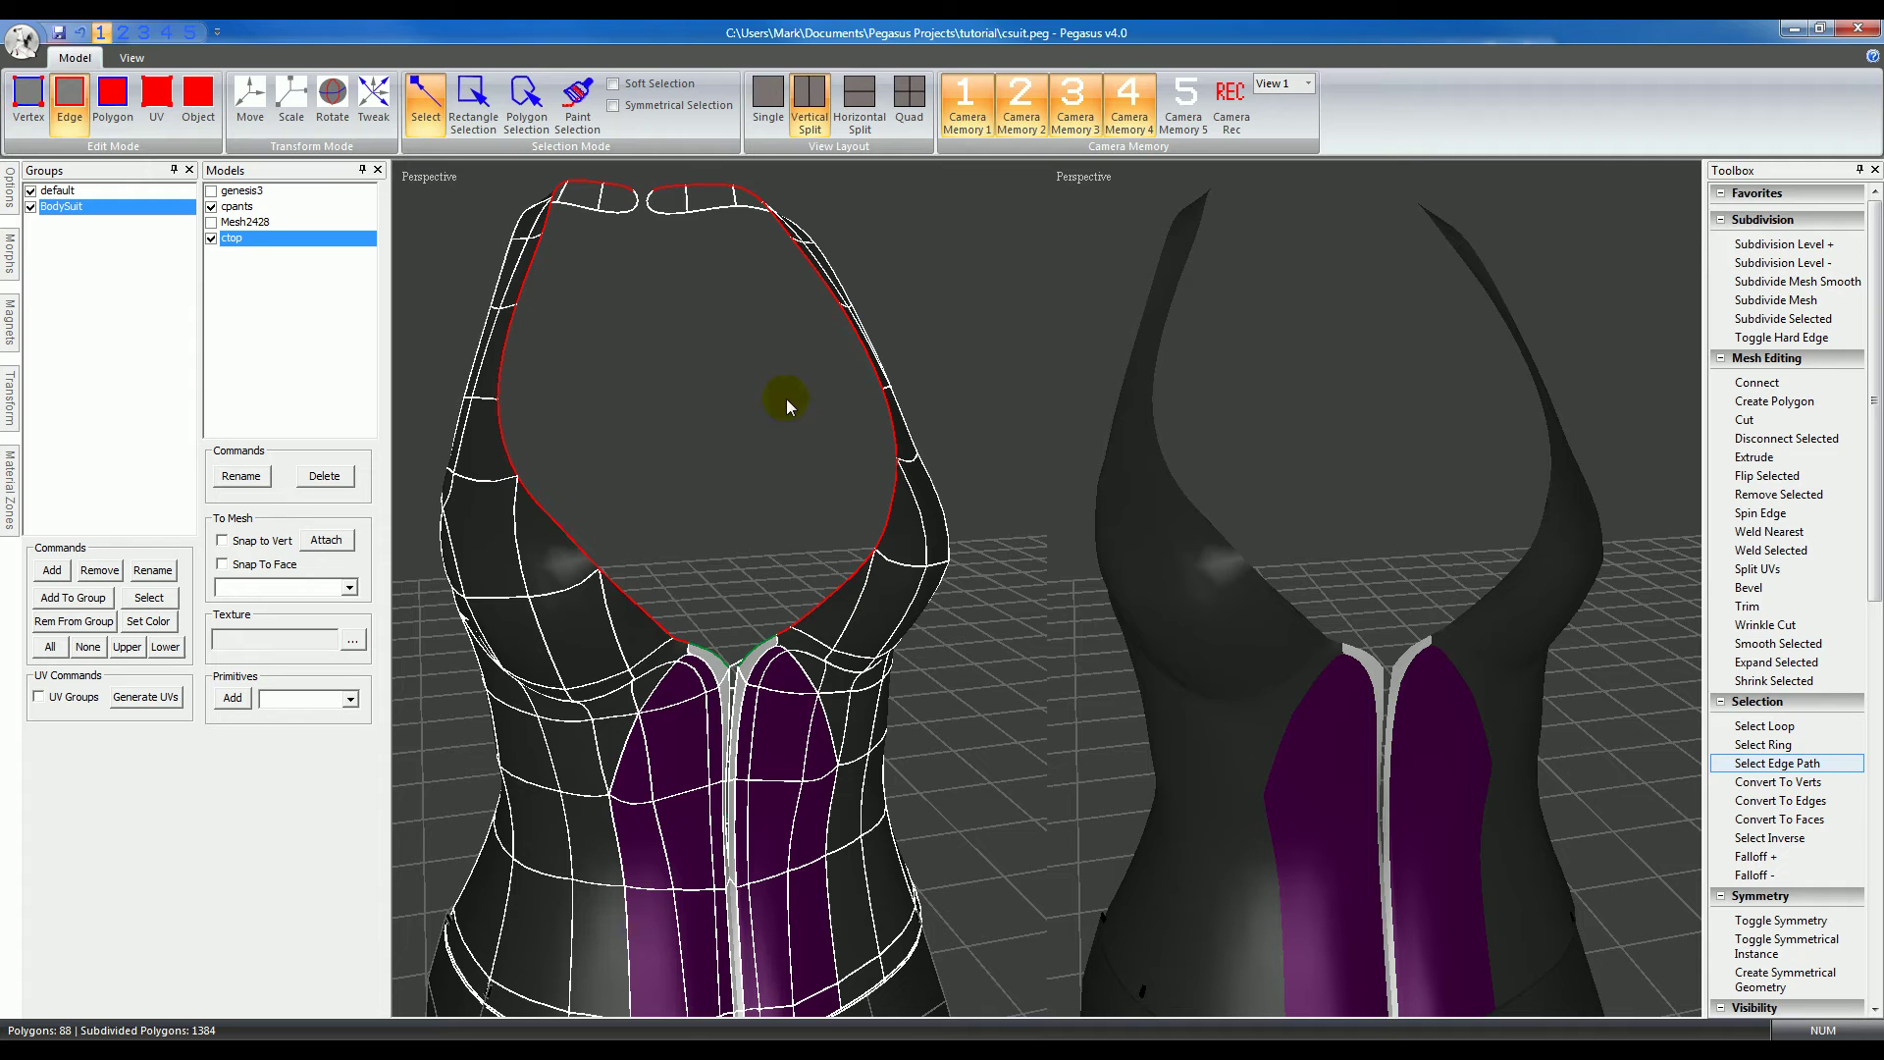
left_click(1781, 607)
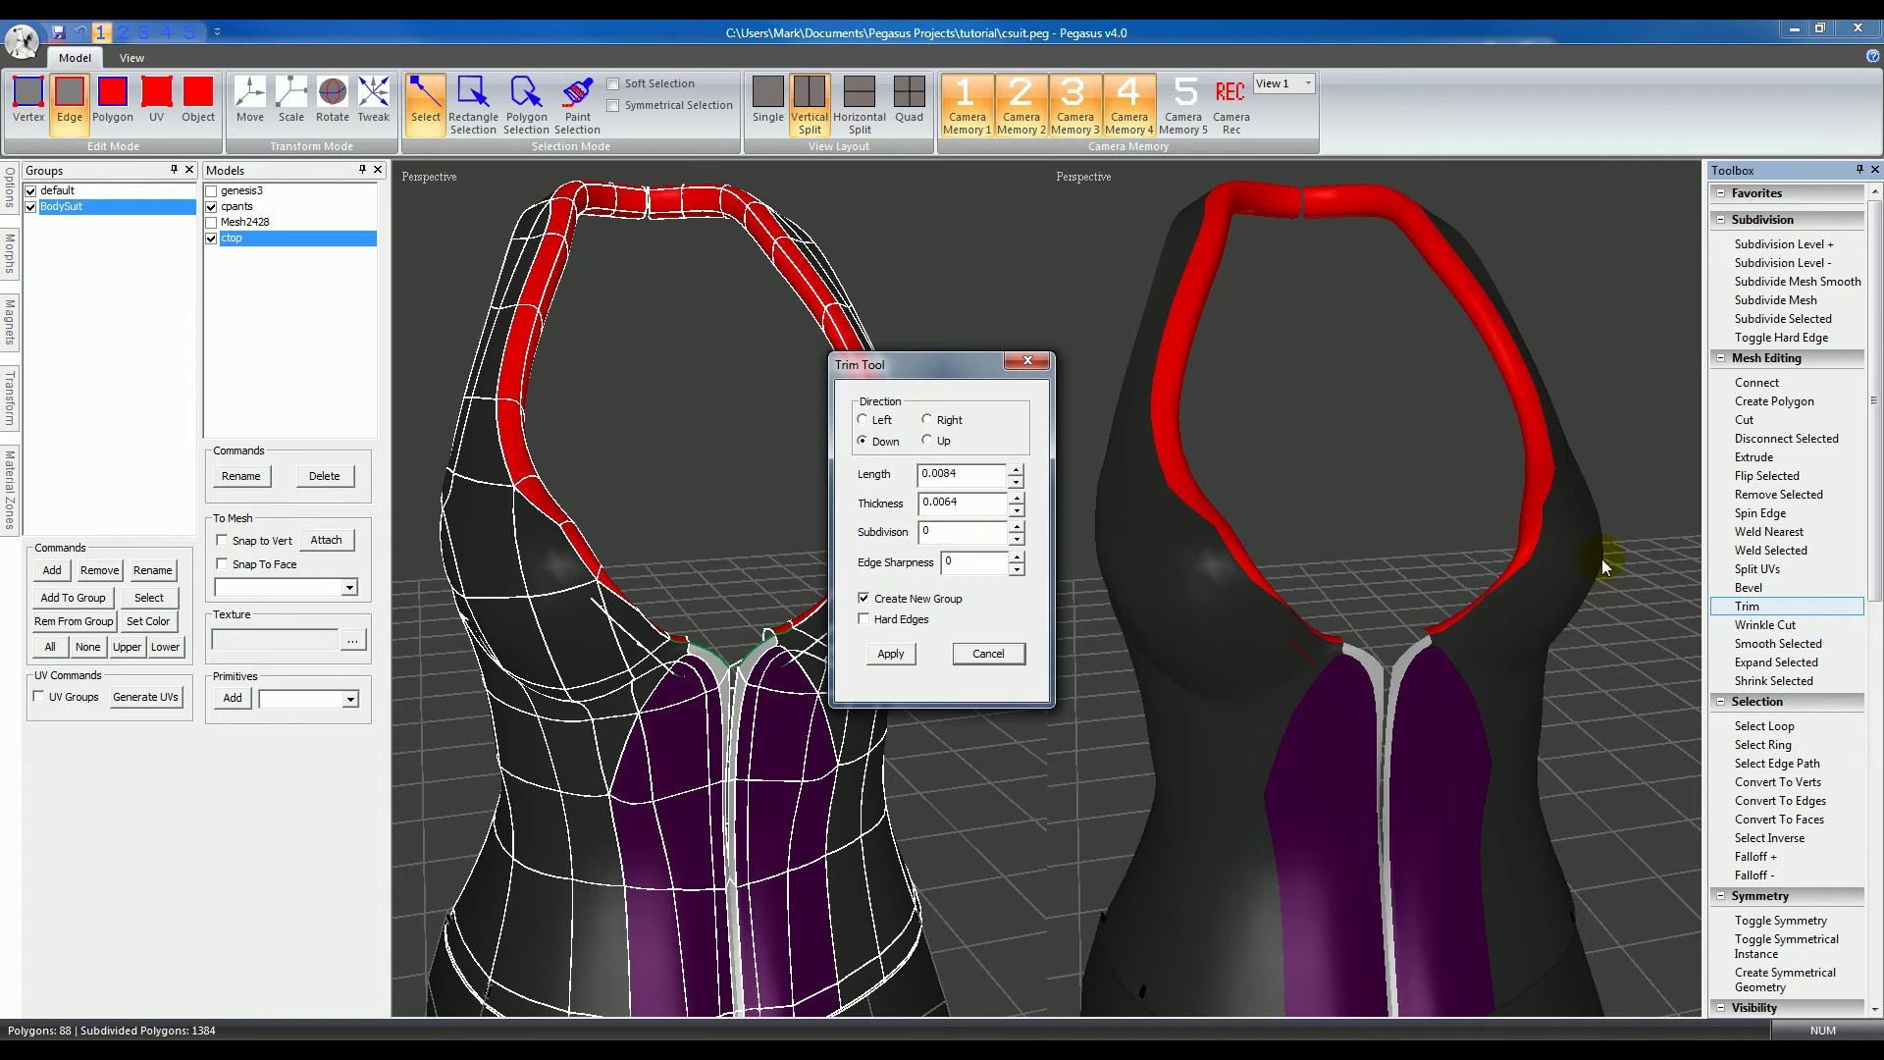
left_click_drag(905, 374, 932, 508)
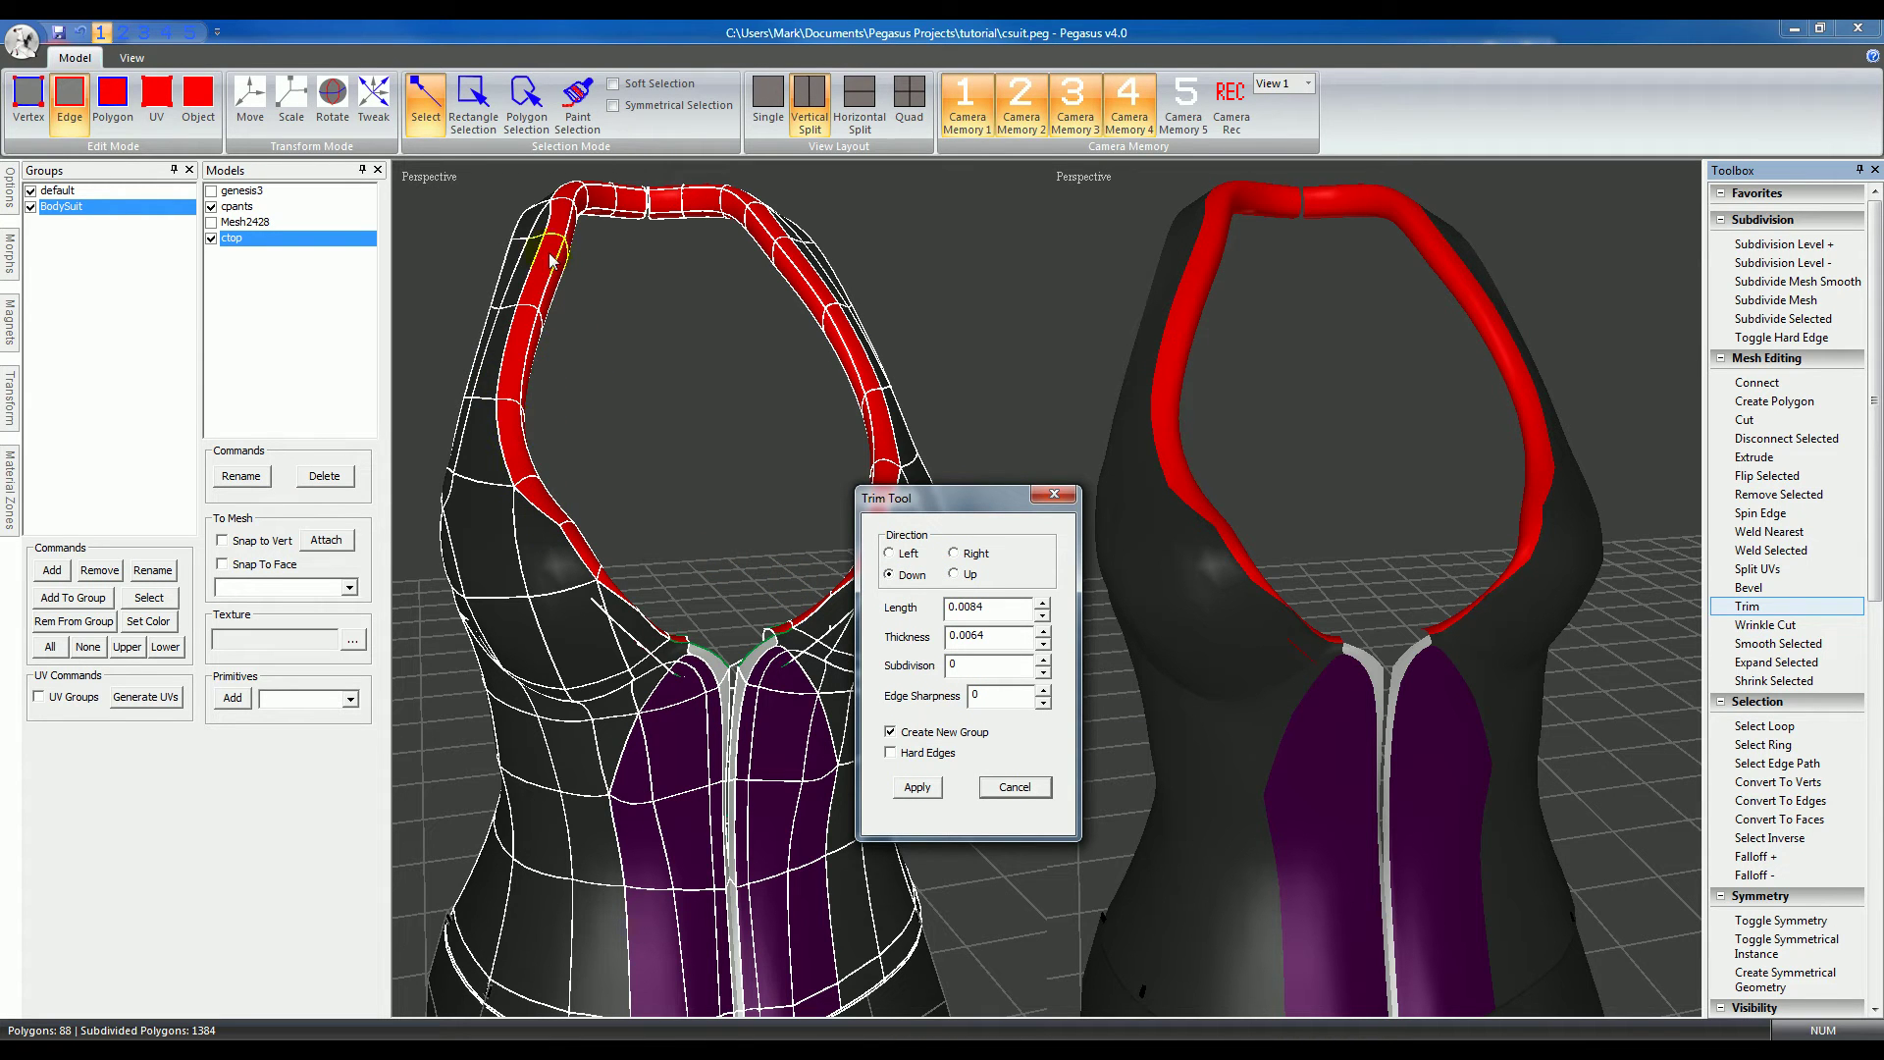
left_click(891, 554)
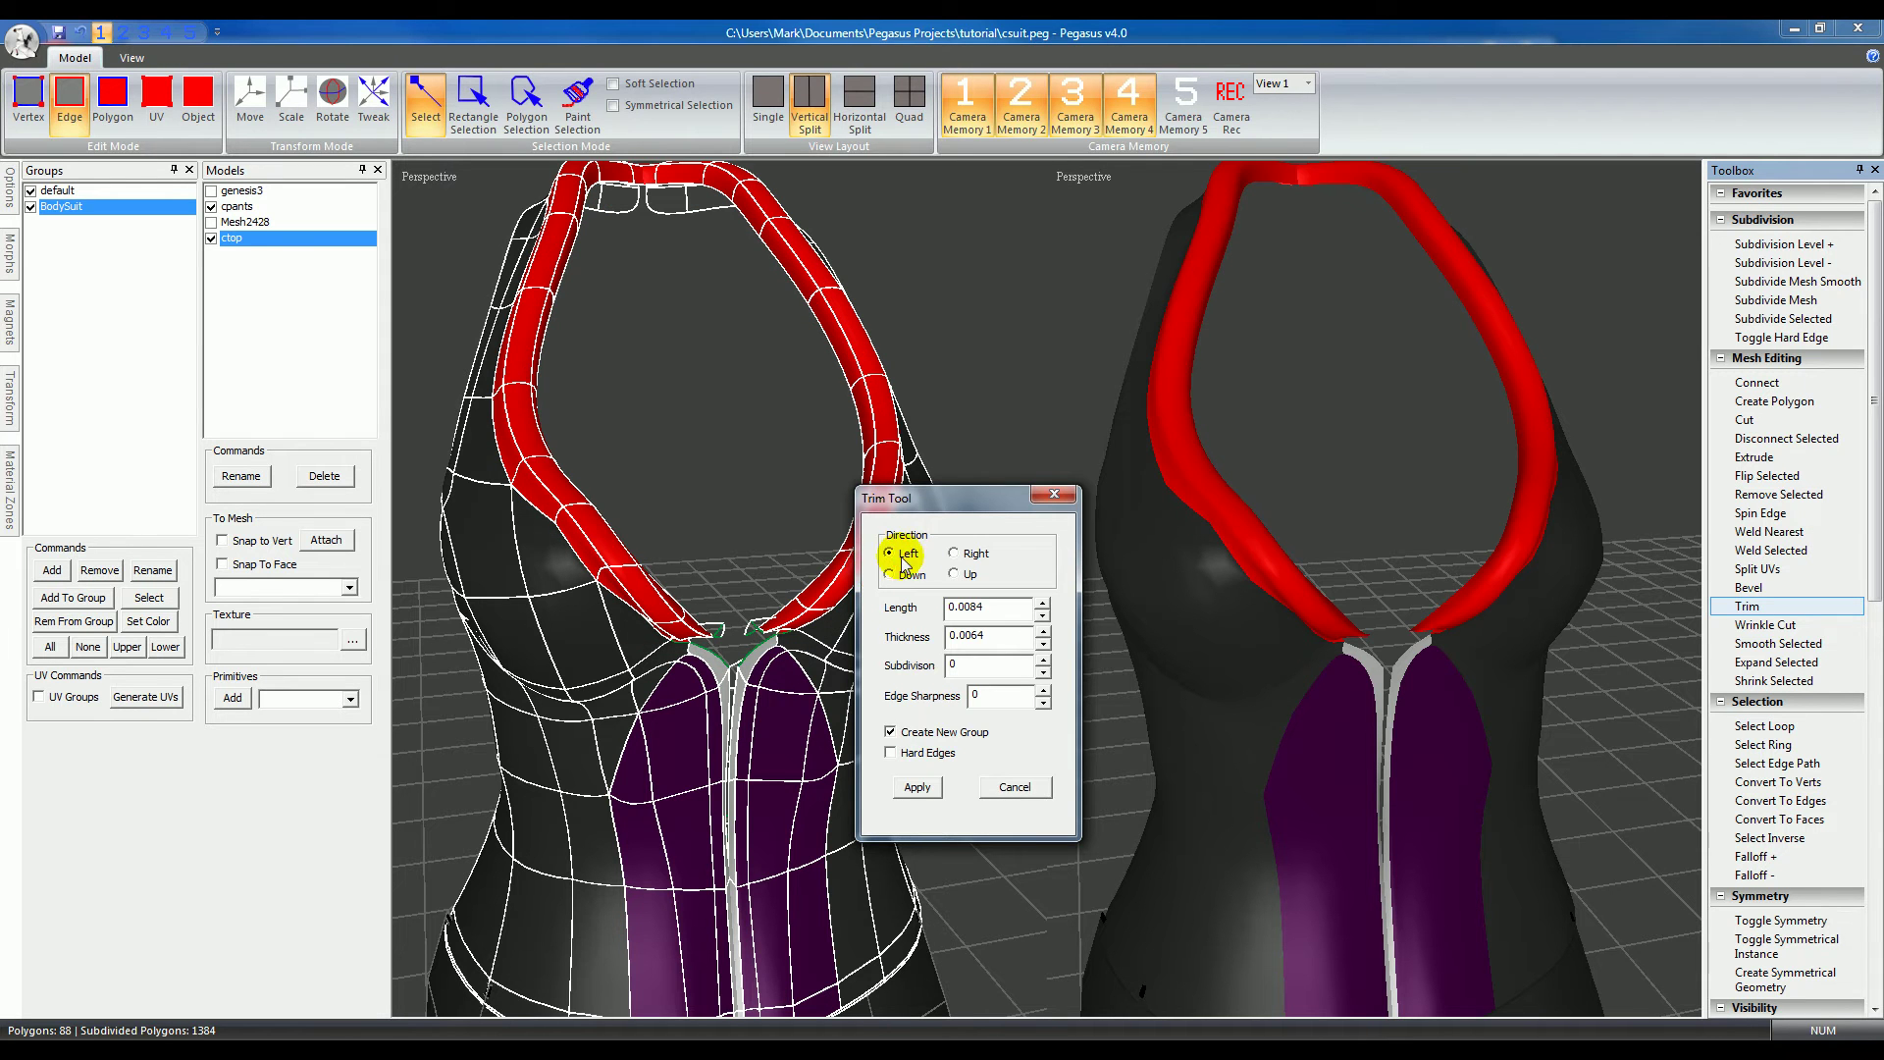
Step: Reduce the neckline trim's length to 0.0034
left_click(1043, 615)
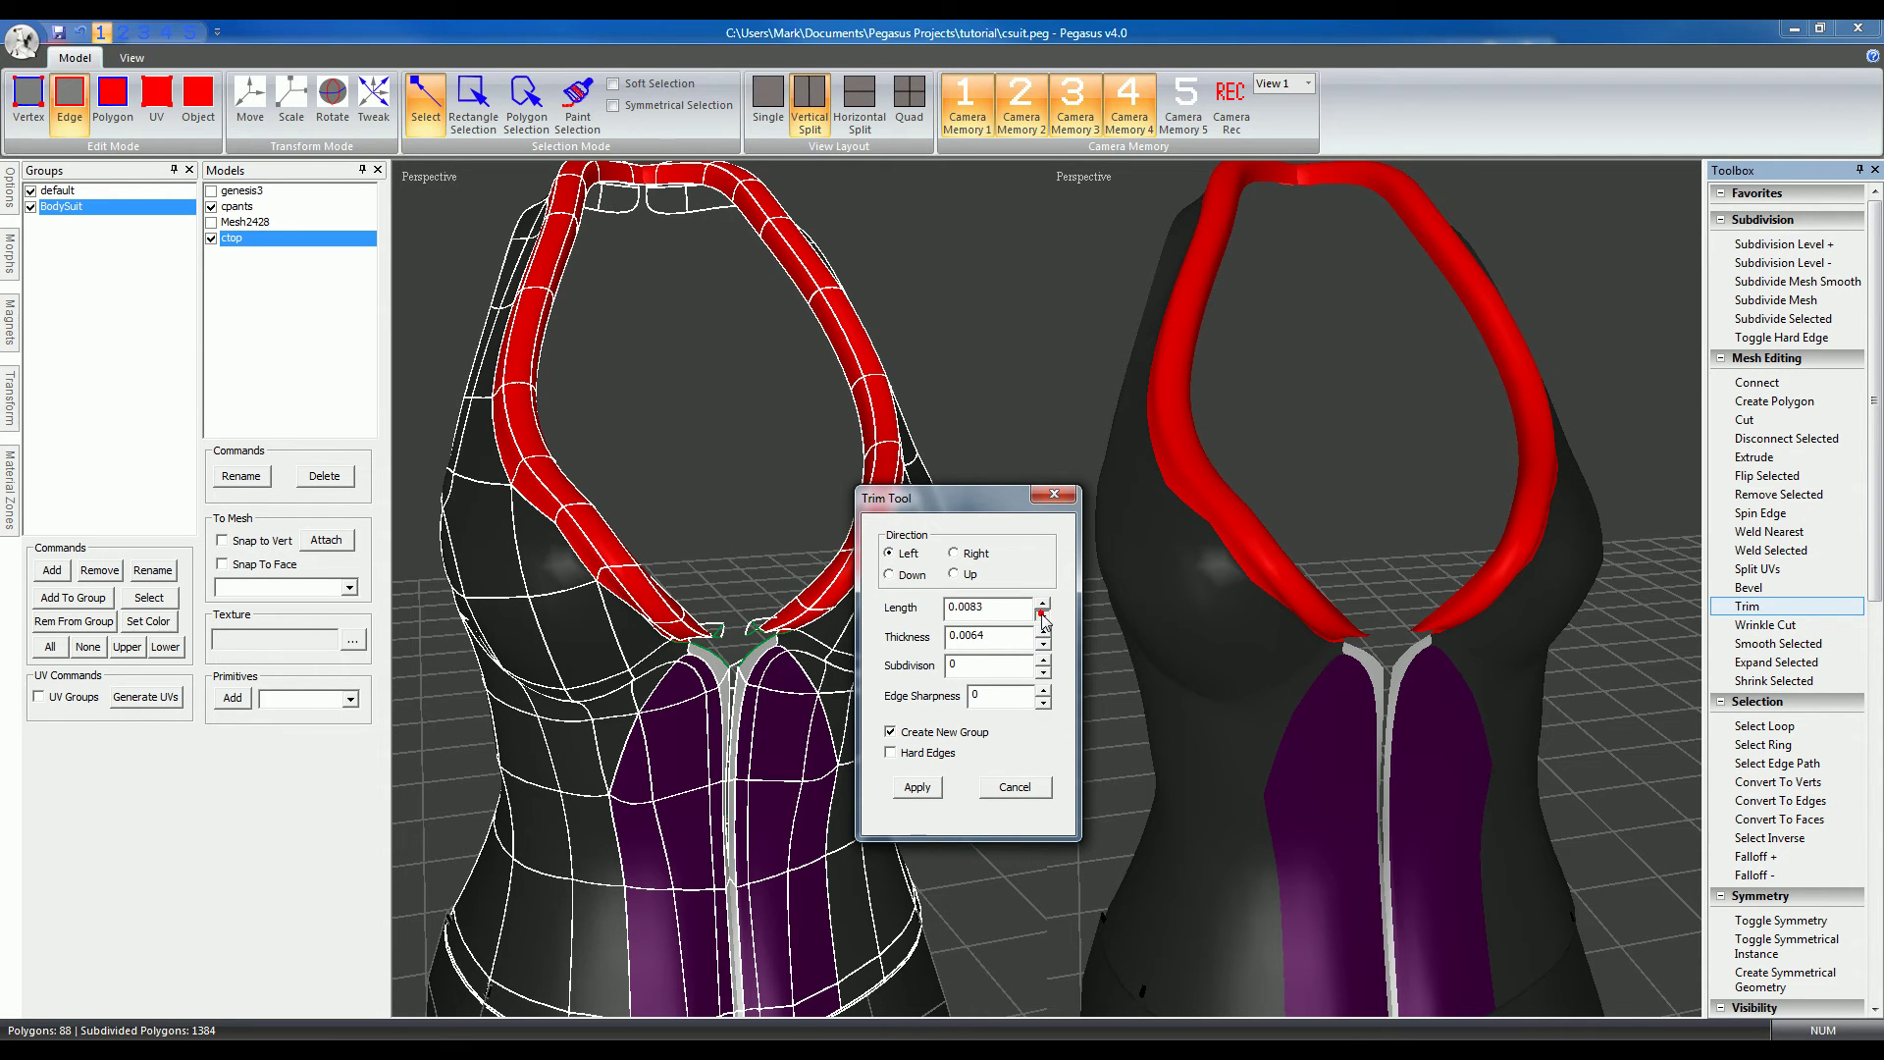
left_click(1042, 616)
left_click(1042, 616)
left_click(1043, 616)
left_click(1043, 616)
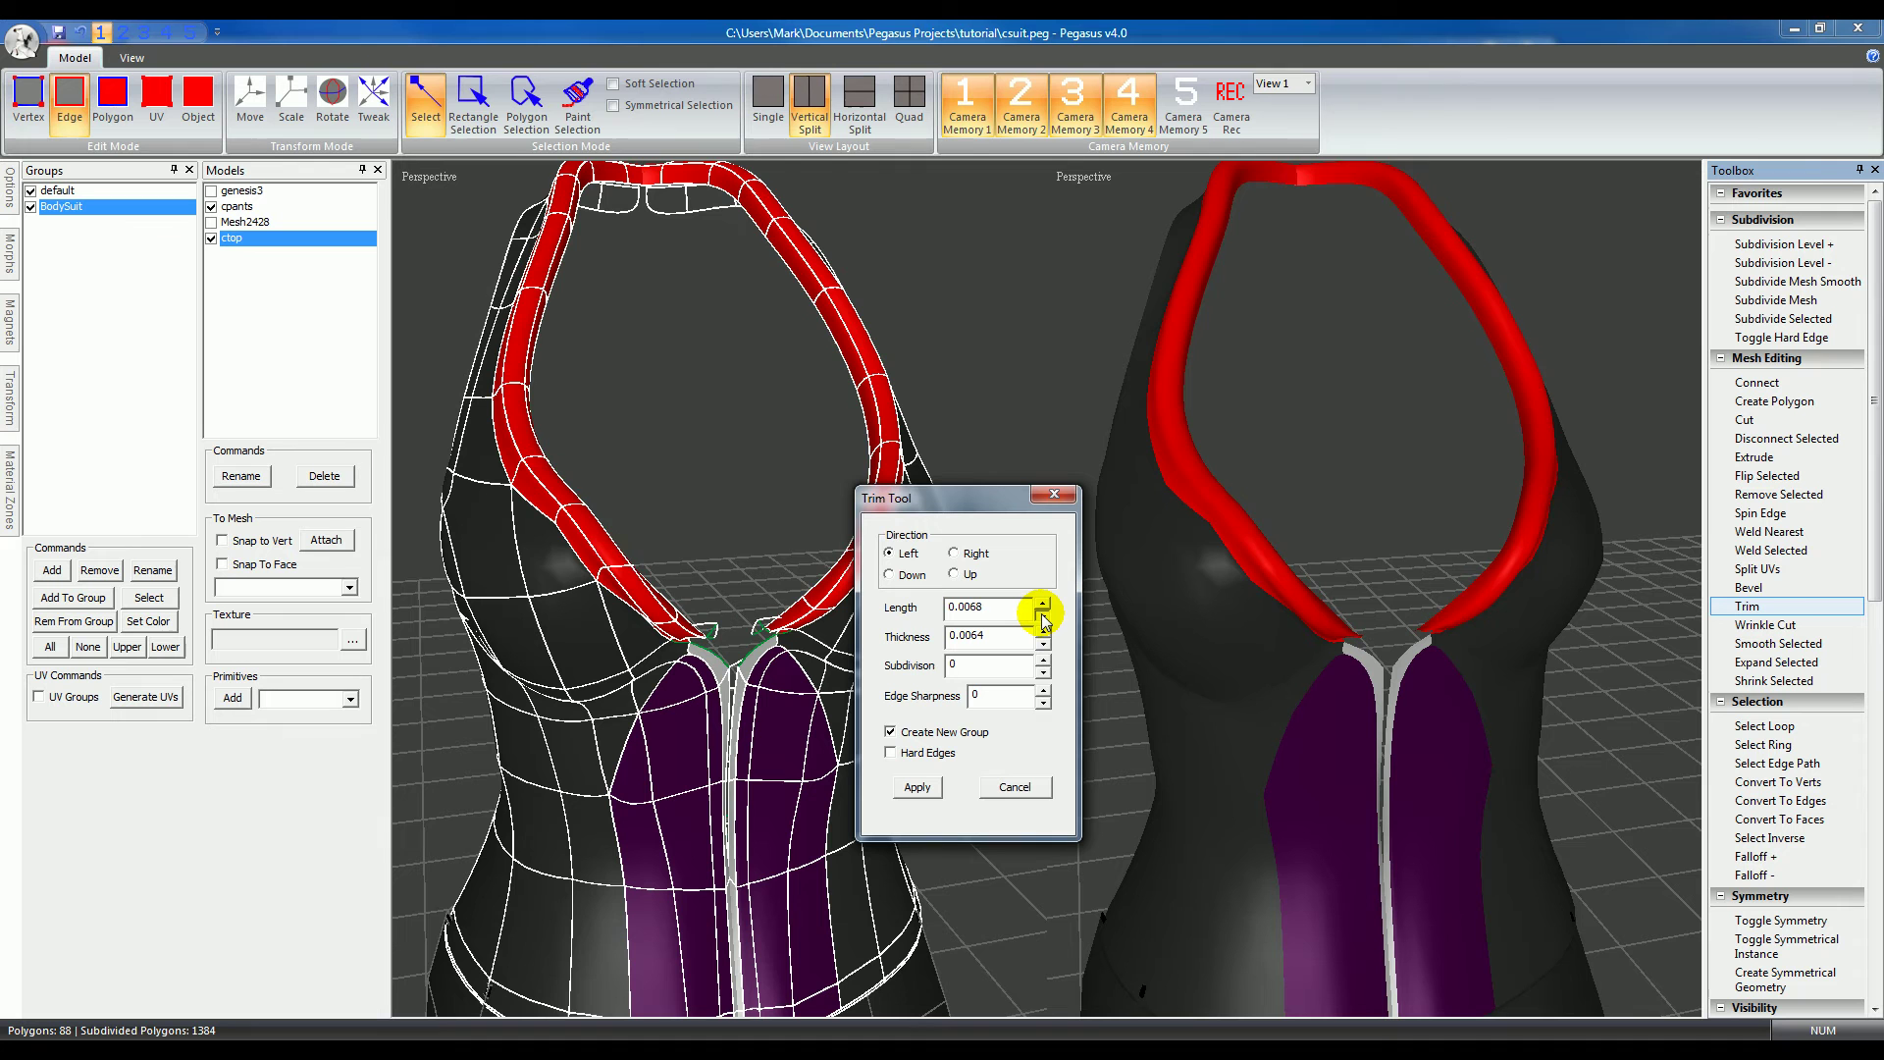
left_click(1042, 616)
left_click(1042, 616)
left_click(1042, 616)
left_click(1042, 616)
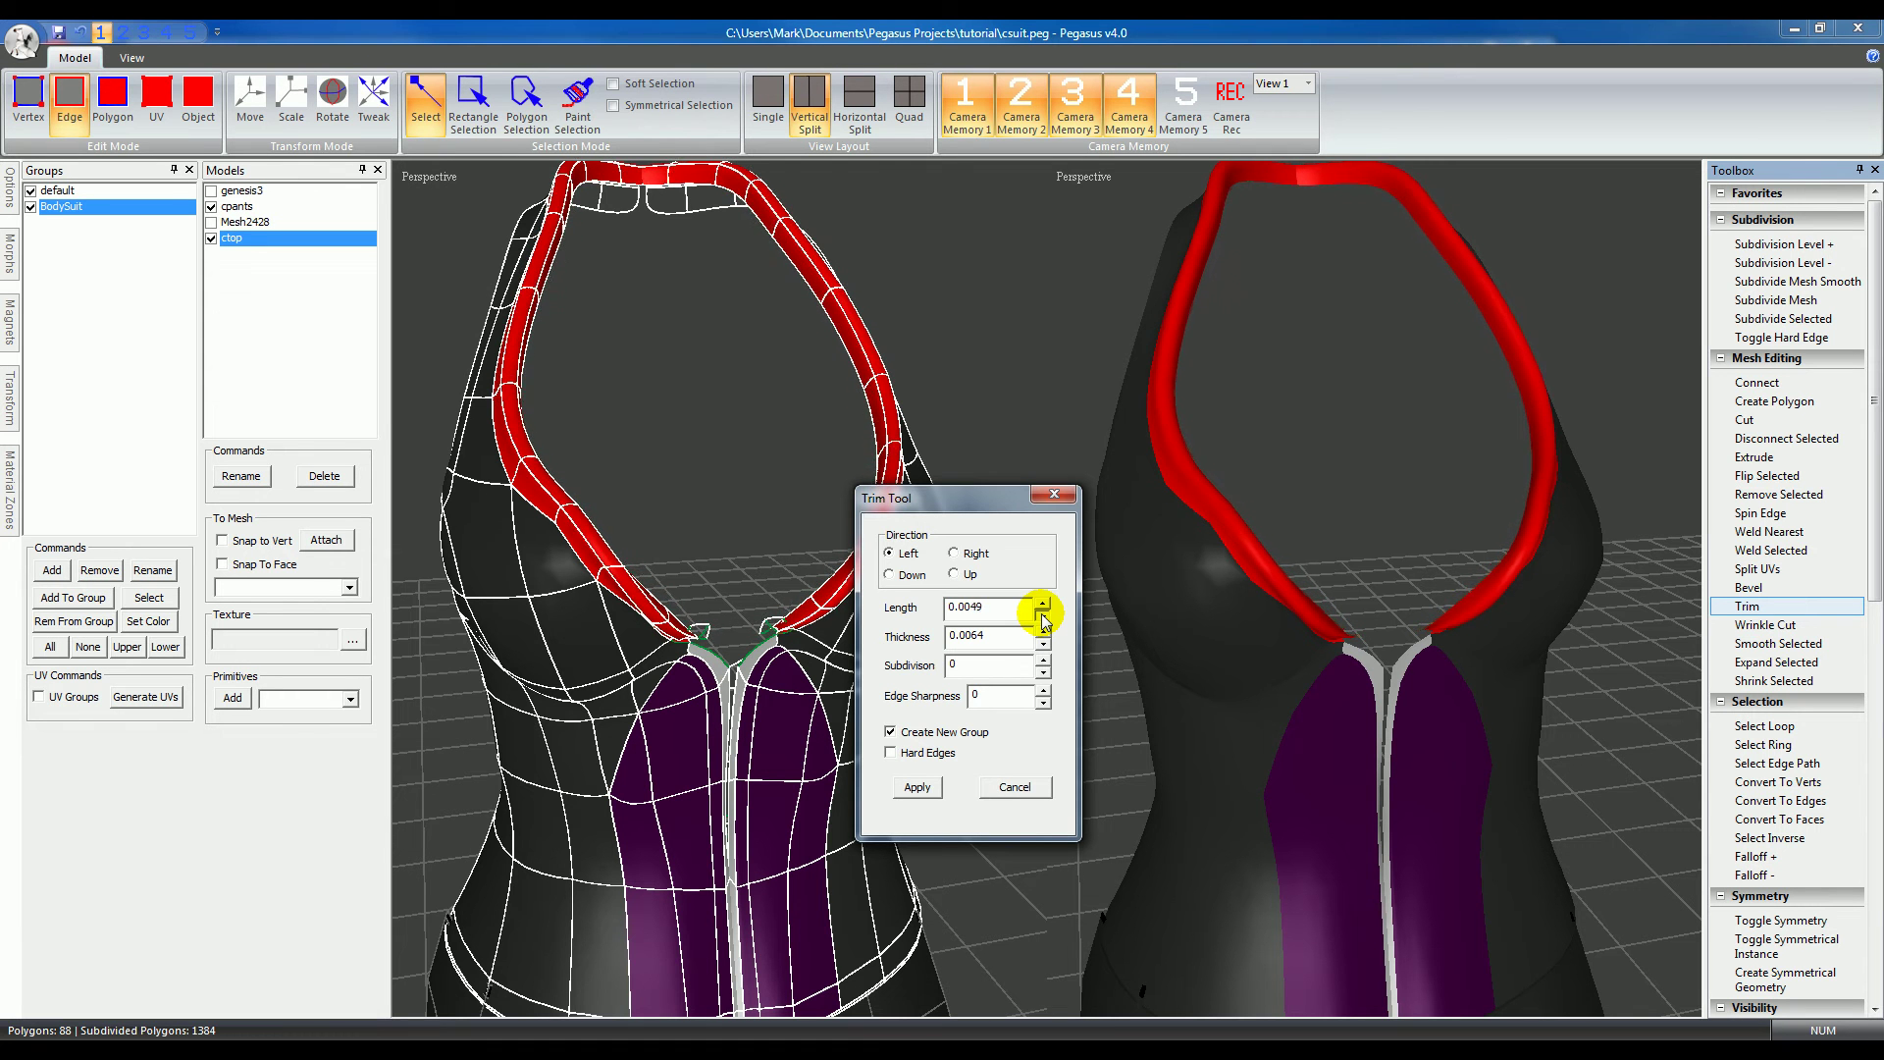
left_click(1042, 617)
left_click(1042, 616)
left_click(1043, 617)
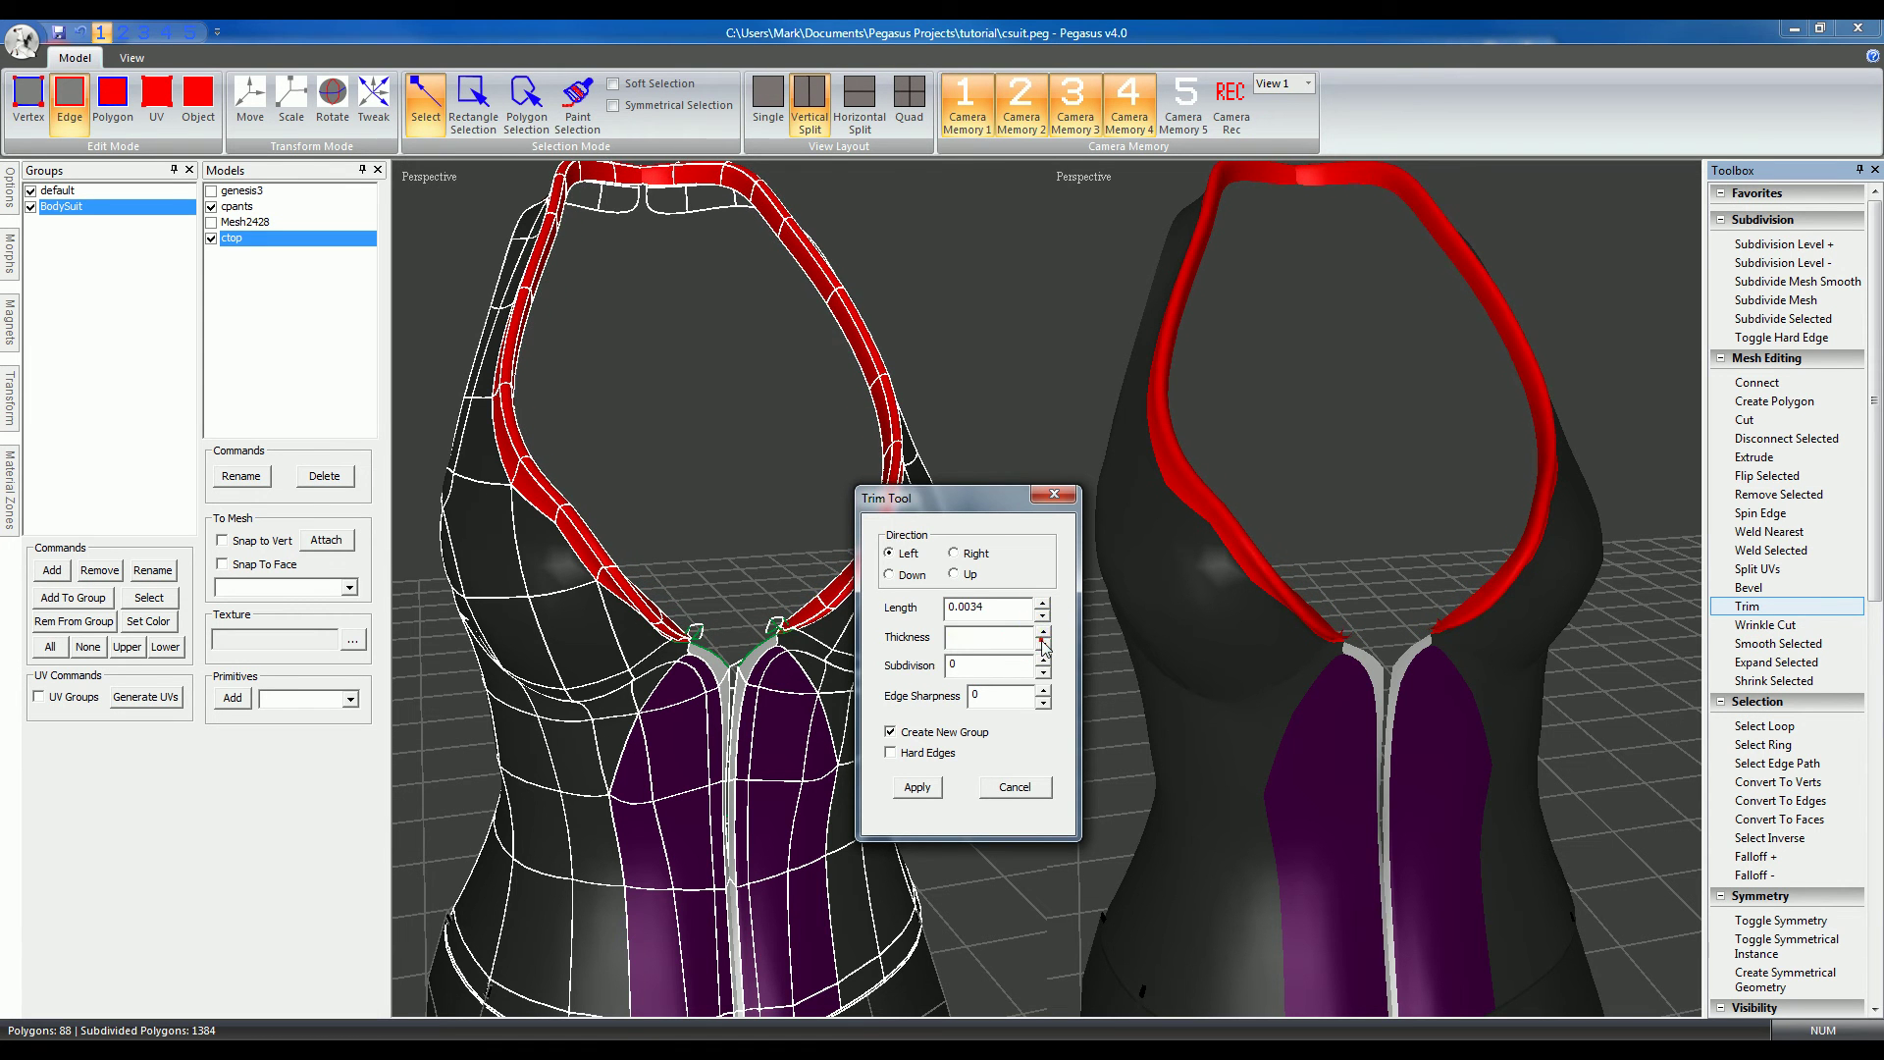
Step: Reduce the neckline trim's thickness to 0.0002
left_click(1042, 644)
left_click(1042, 644)
left_click(1042, 644)
left_click(1042, 643)
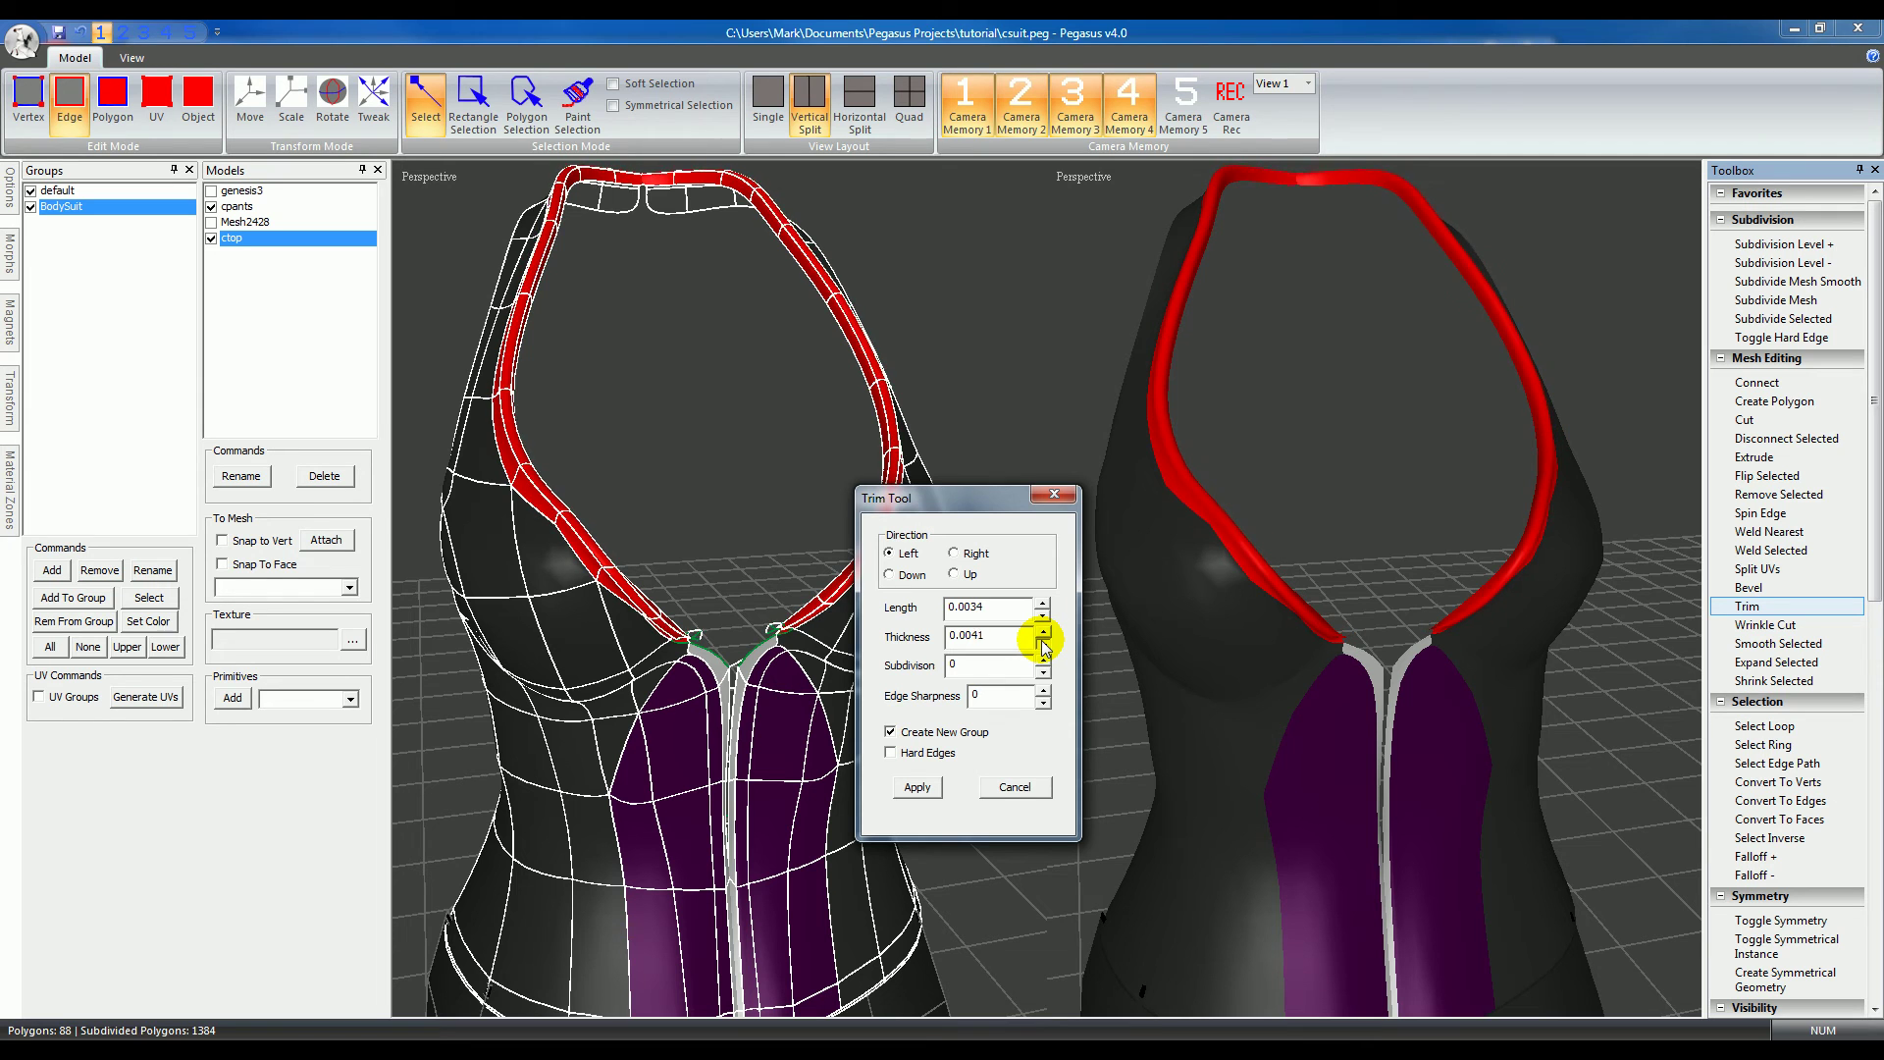
left_click(1043, 644)
left_click(1042, 643)
left_click(1042, 644)
left_click(1042, 644)
left_click(1042, 644)
left_click(1043, 644)
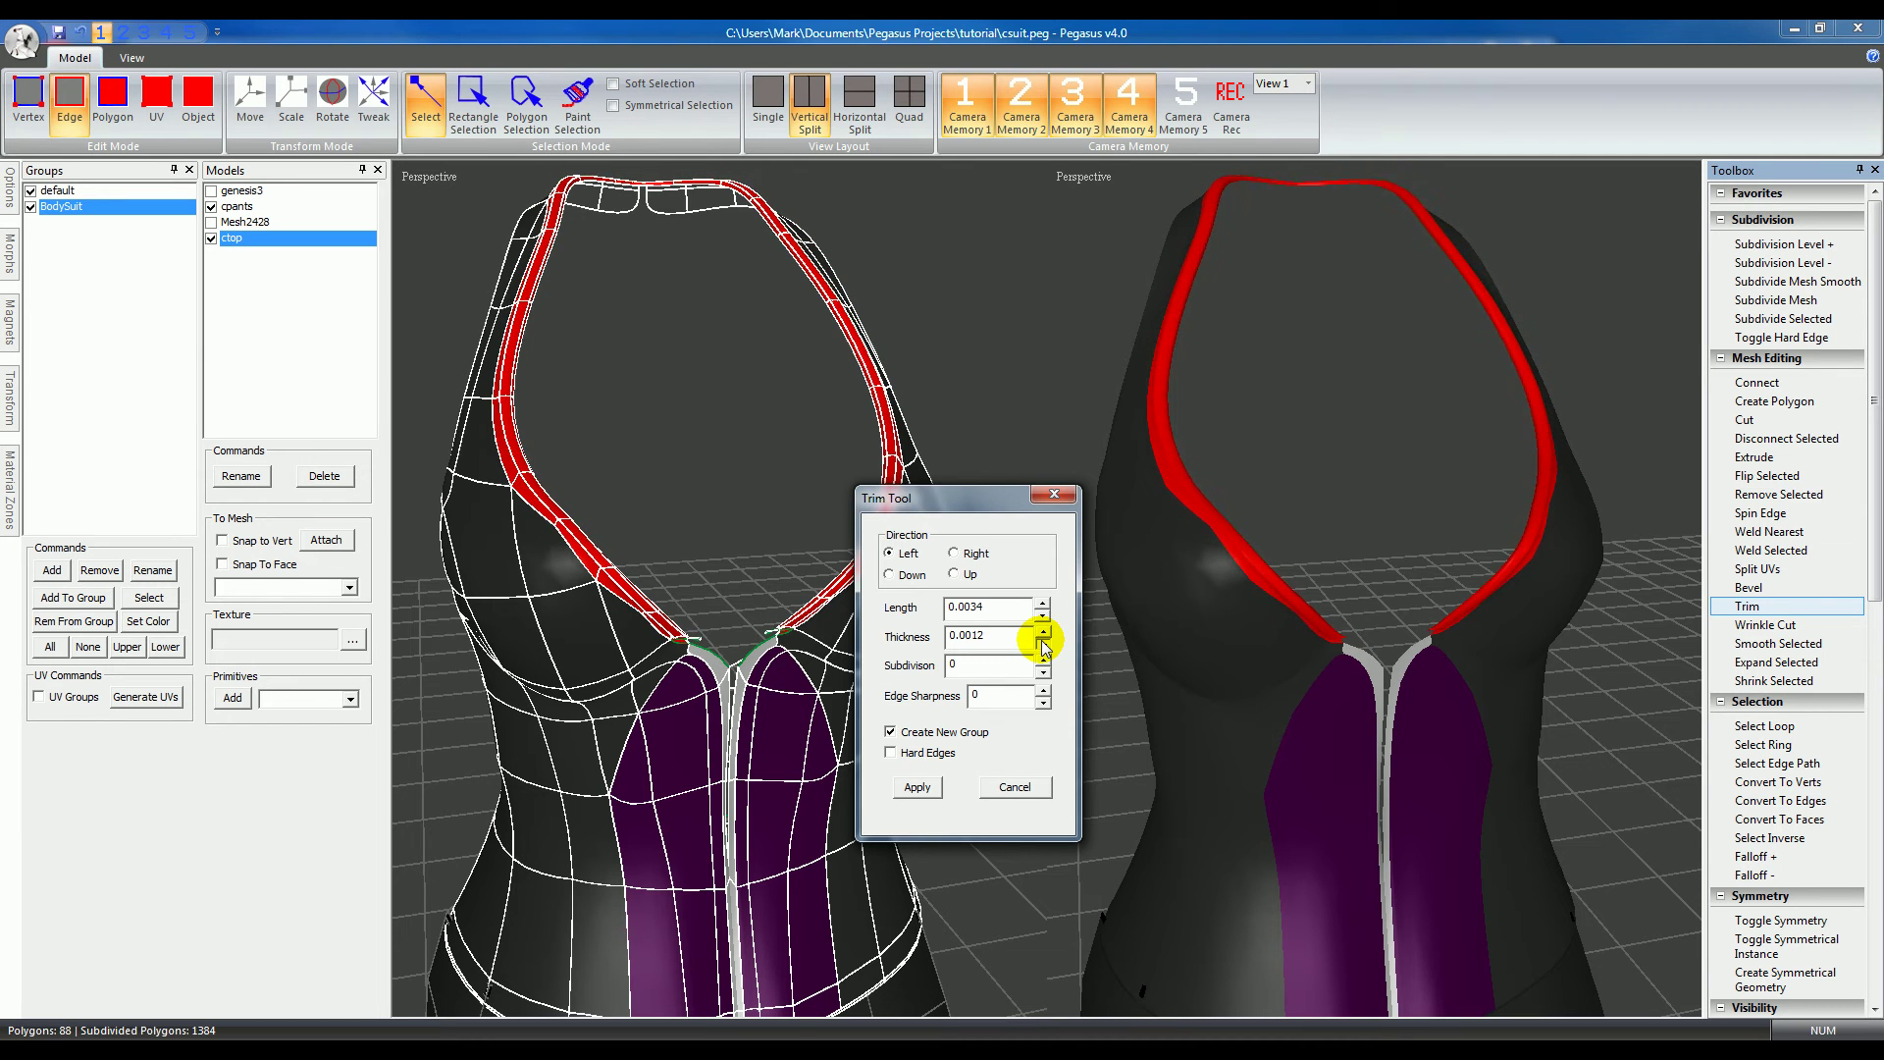
left_click(1042, 644)
left_click(1042, 644)
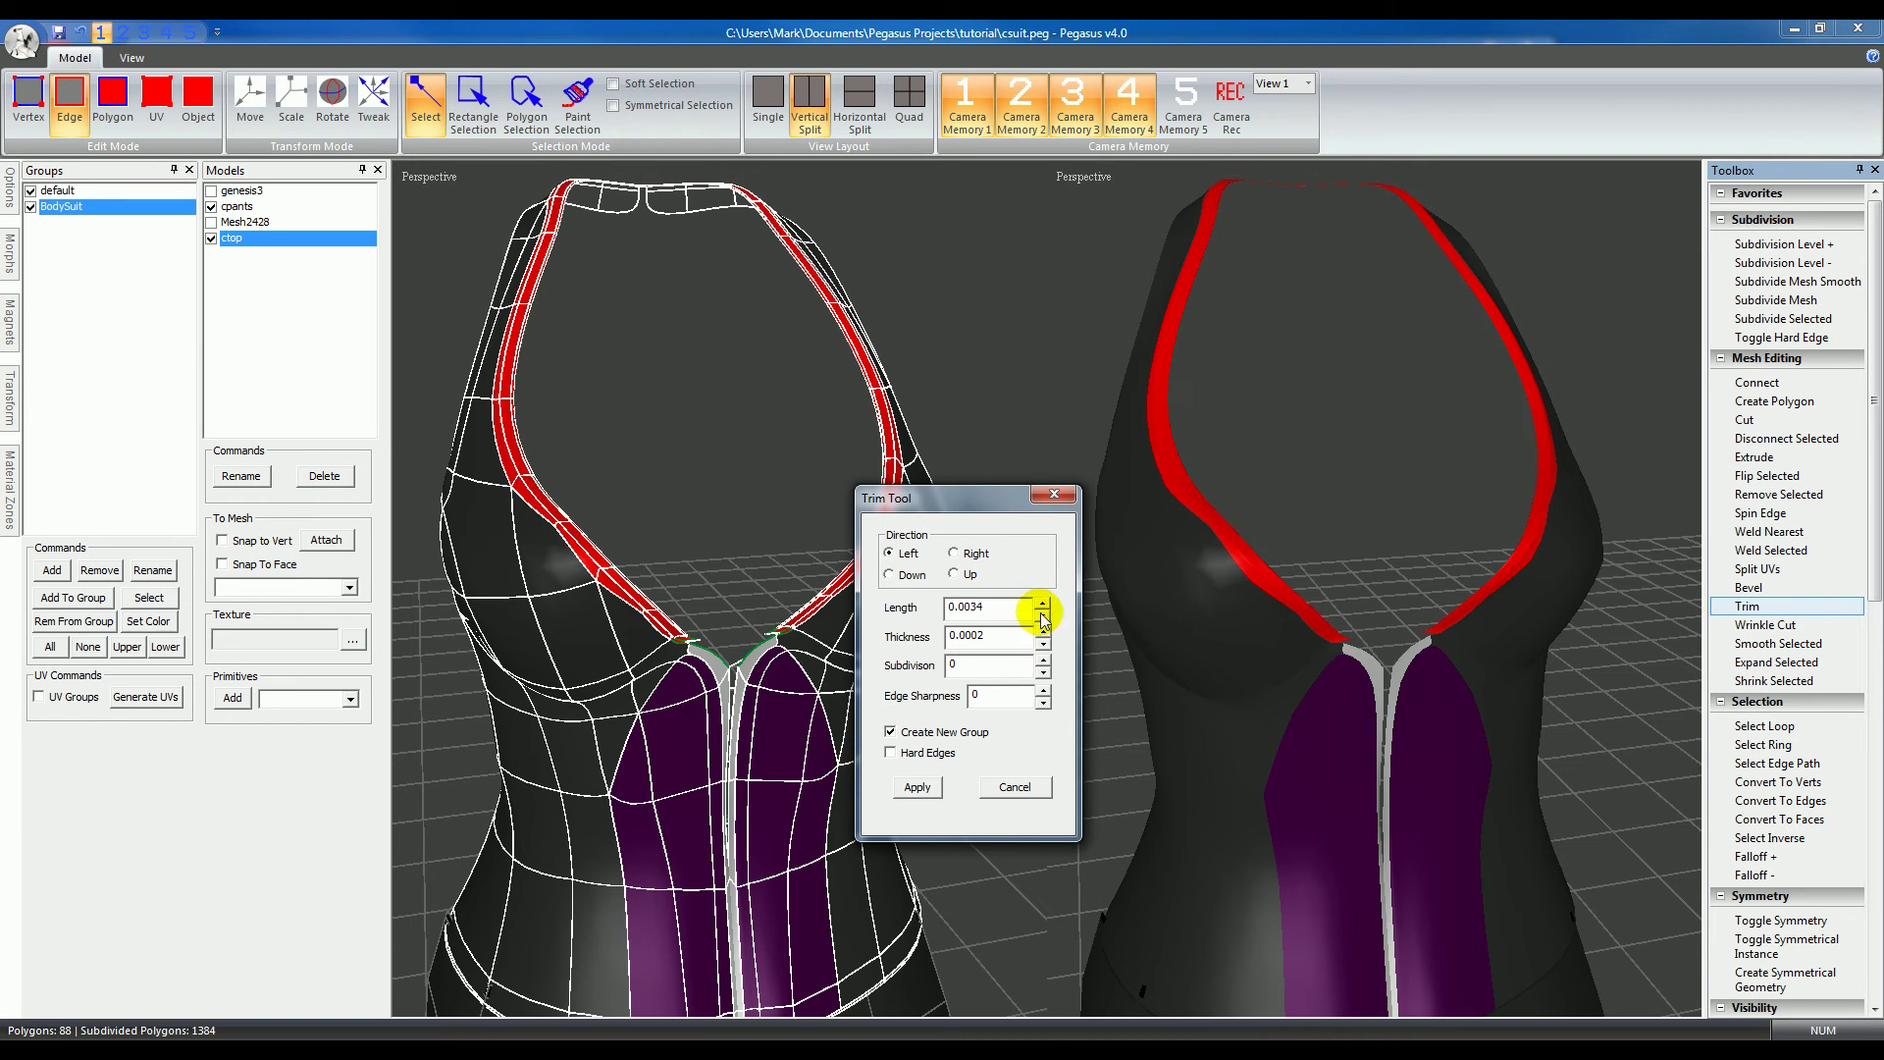
Step: Lower the neckline trim's length further to 0.0012
left_click(1043, 616)
left_click(1042, 617)
left_click(1042, 617)
left_click(1043, 616)
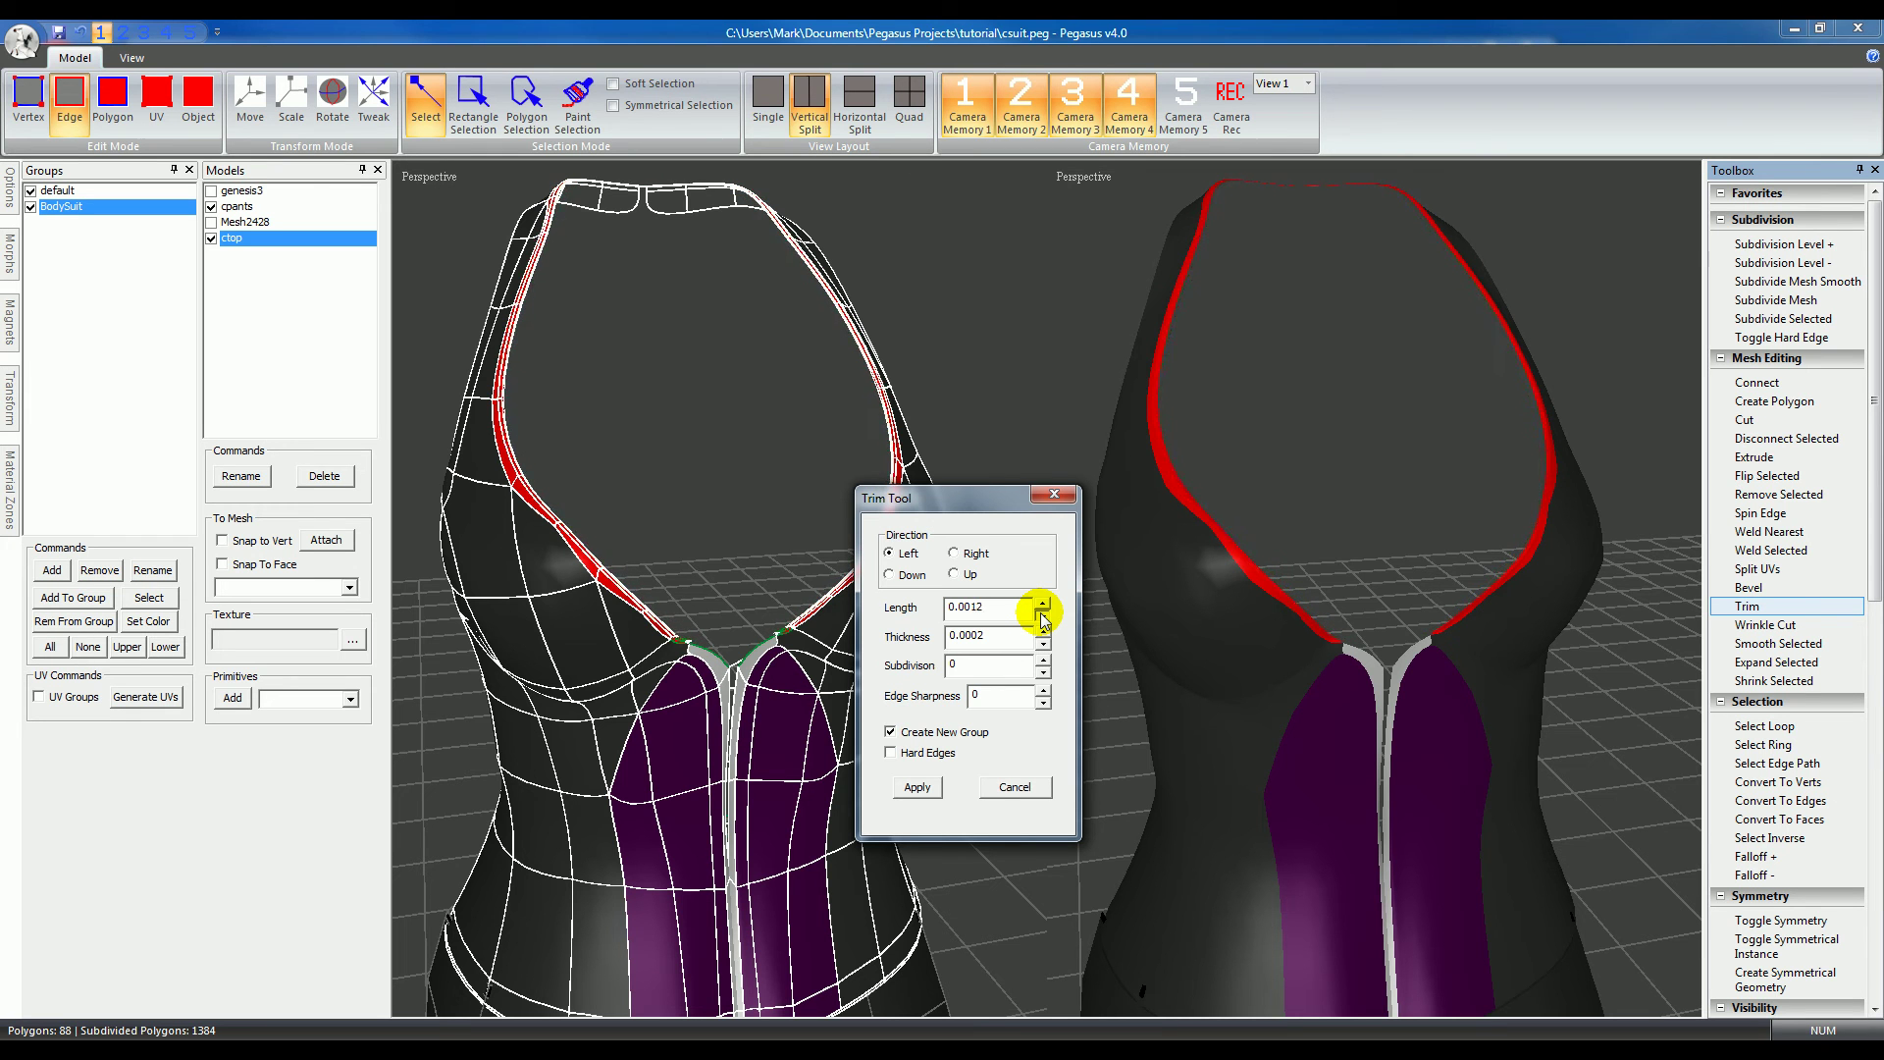
Step: Set the neckline trim's length to 0.0003, keep its subdivision at 0, and apply the trim
left_click(1042, 616)
left_click(1043, 616)
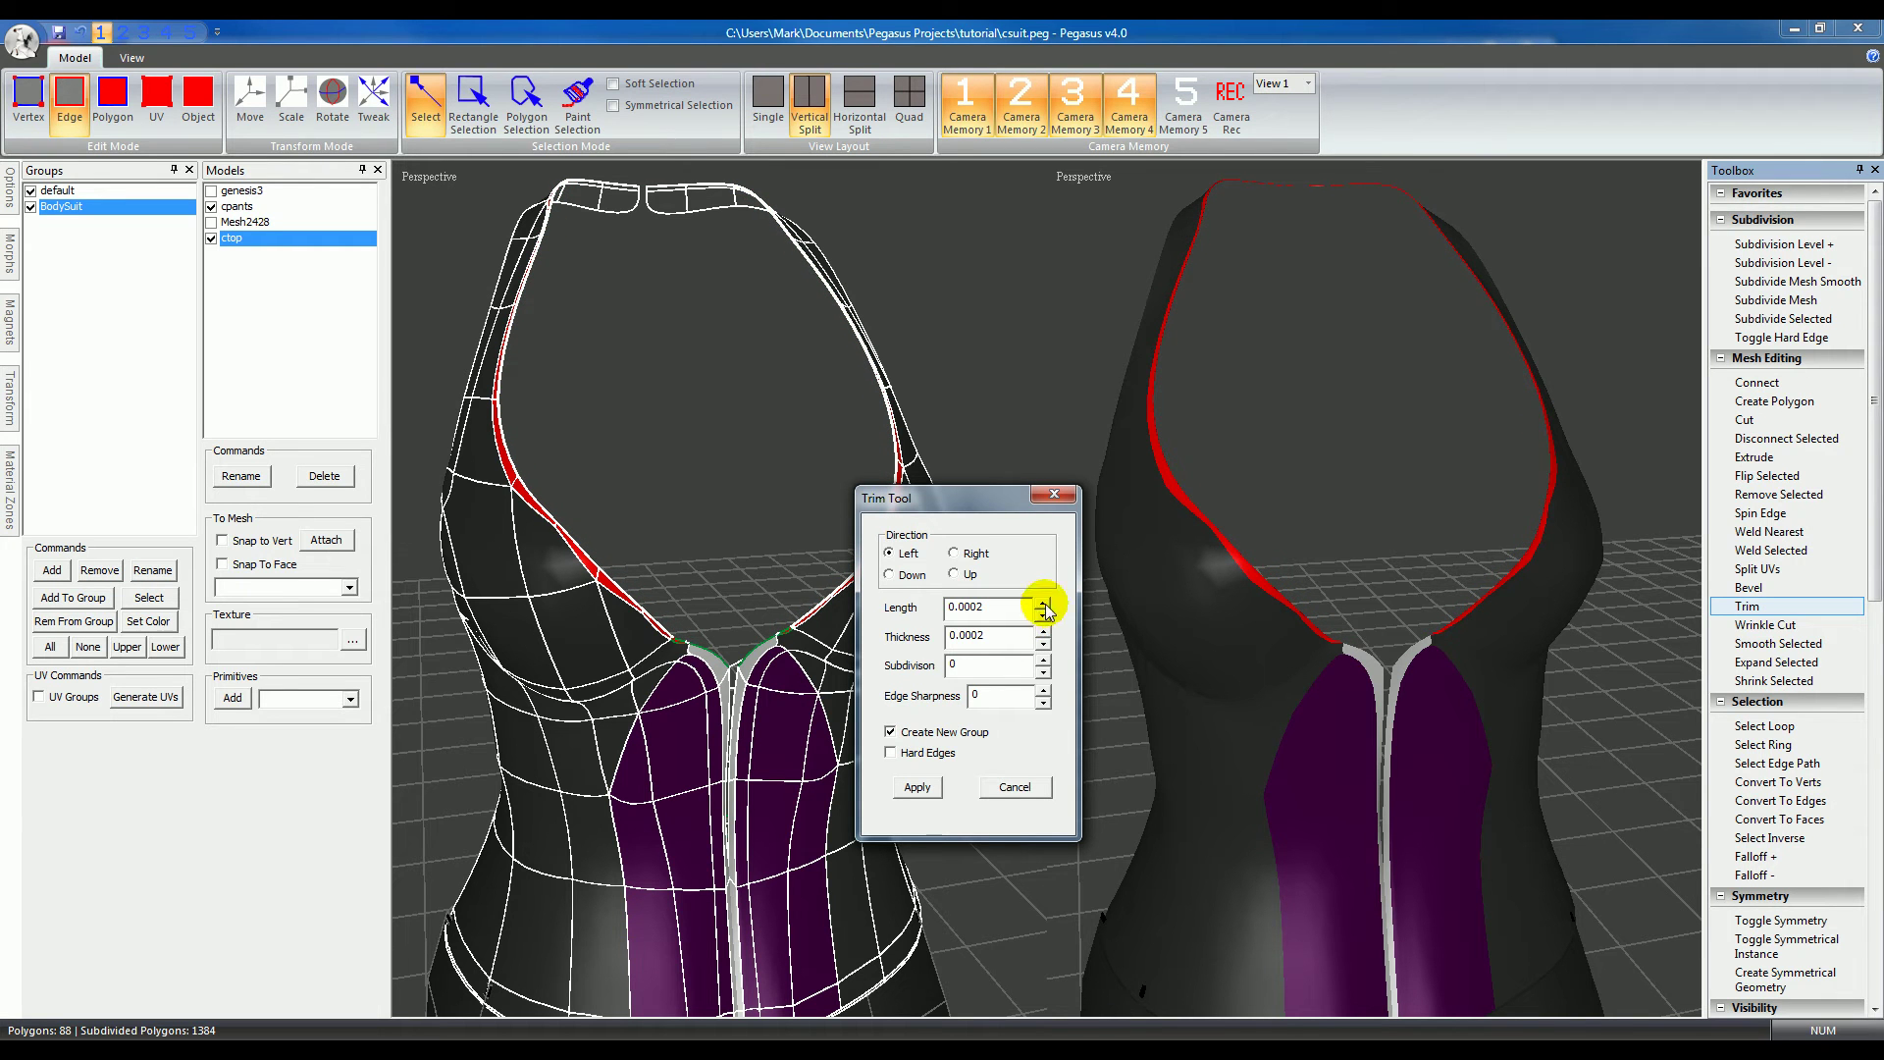
left_click(1042, 604)
left_click(1043, 660)
left_click(1045, 674)
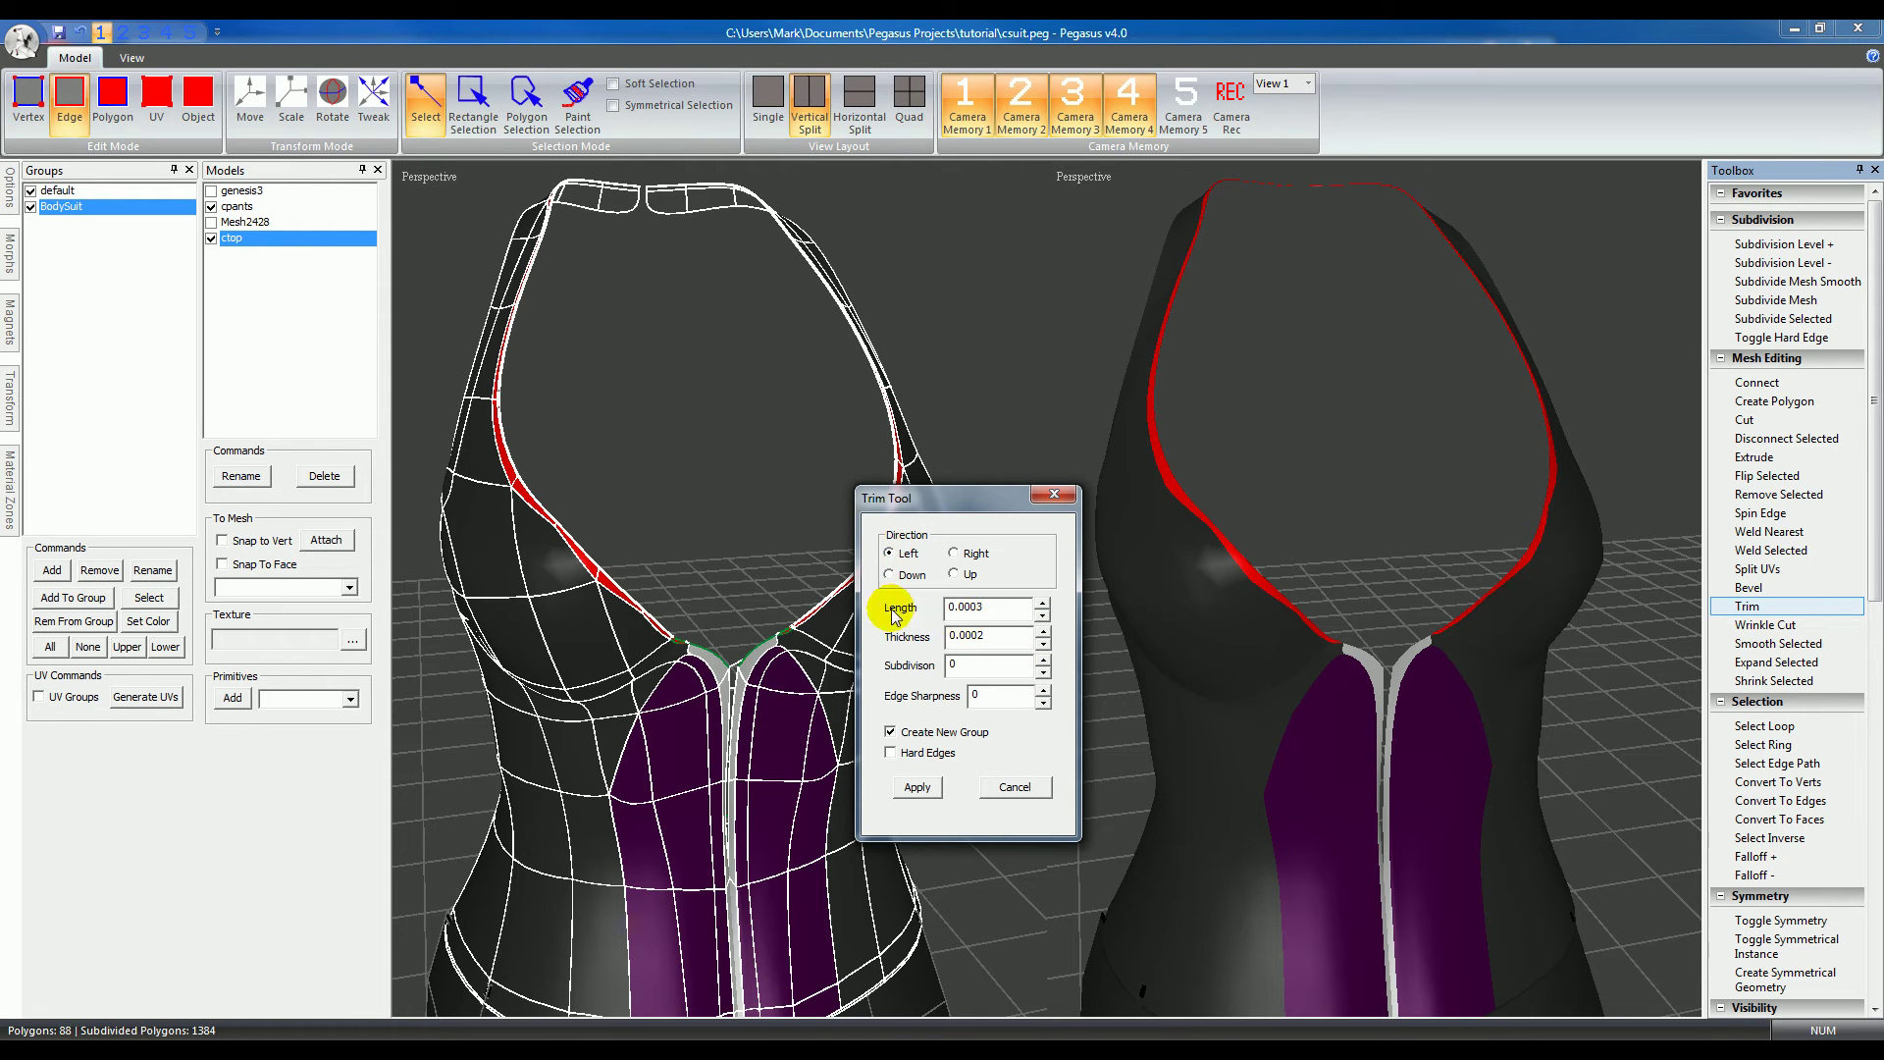
left_click(918, 788)
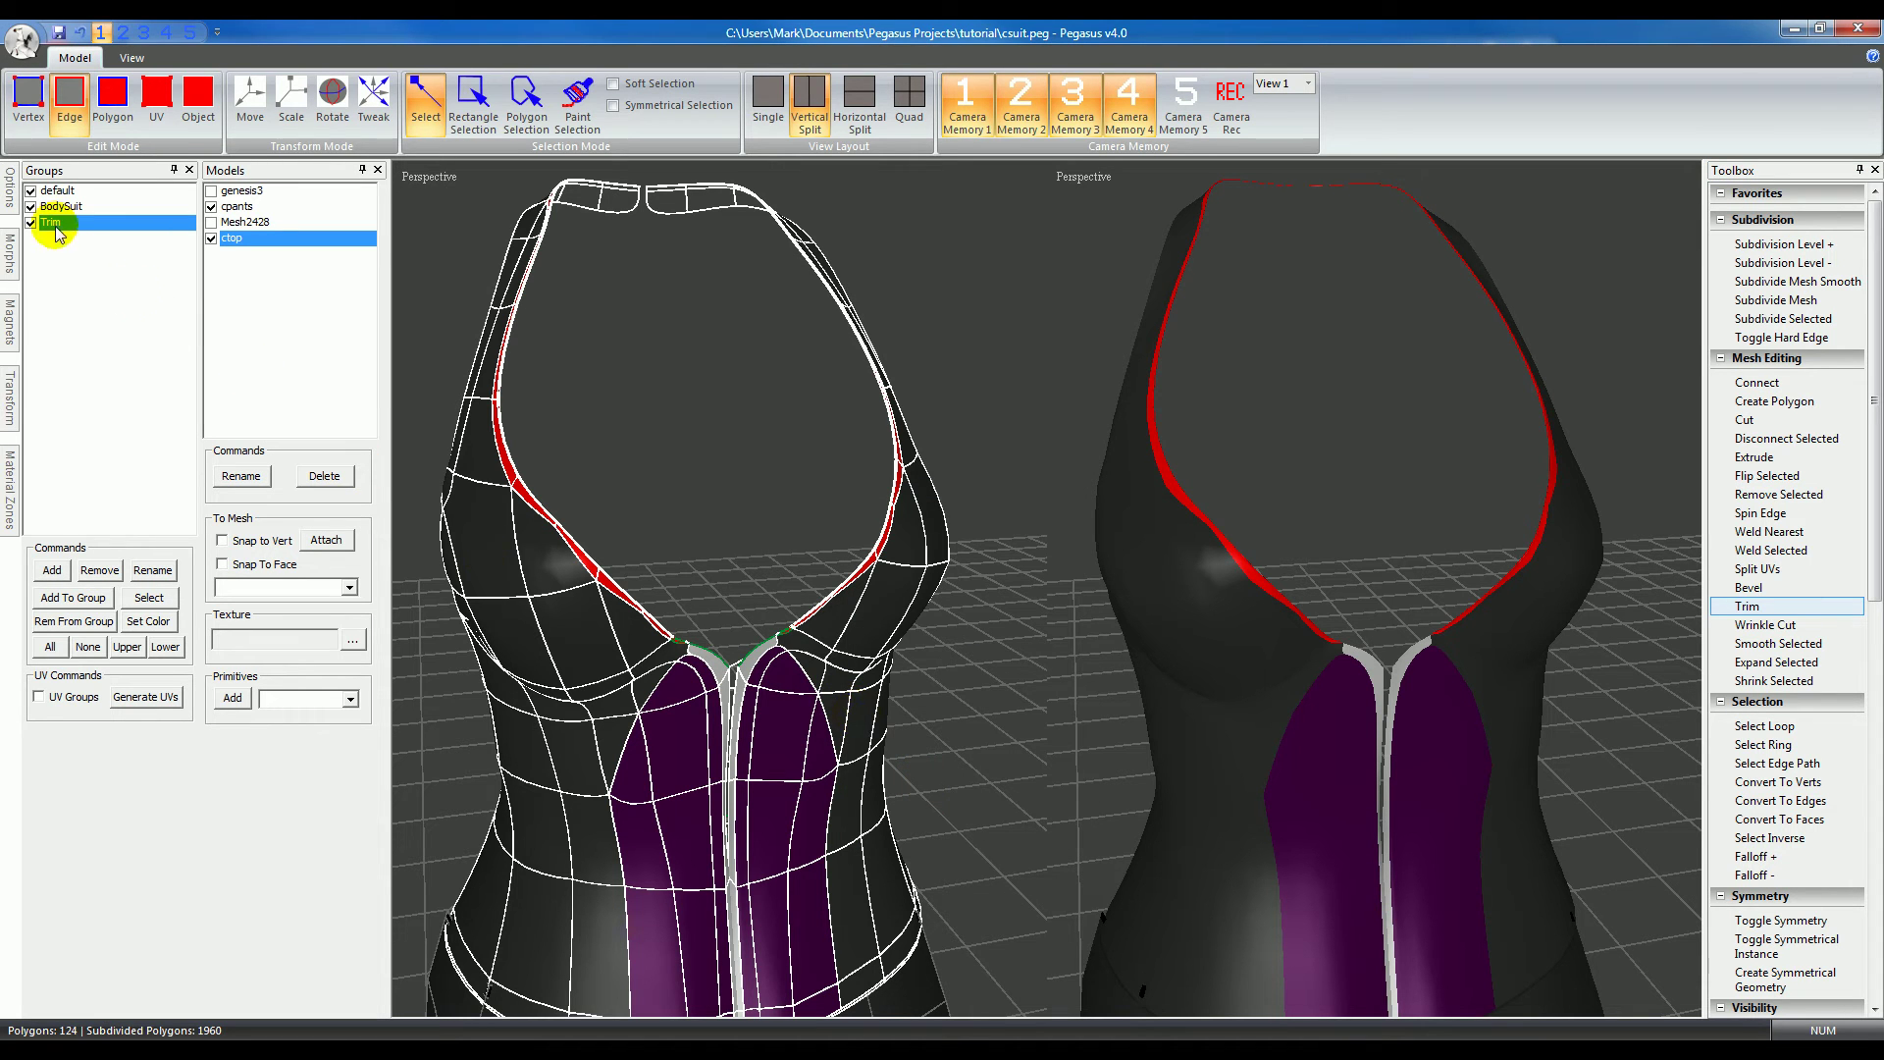
Step: Display the model in Group shading and examine the new trim along the ctop neckline
right_click(921, 324)
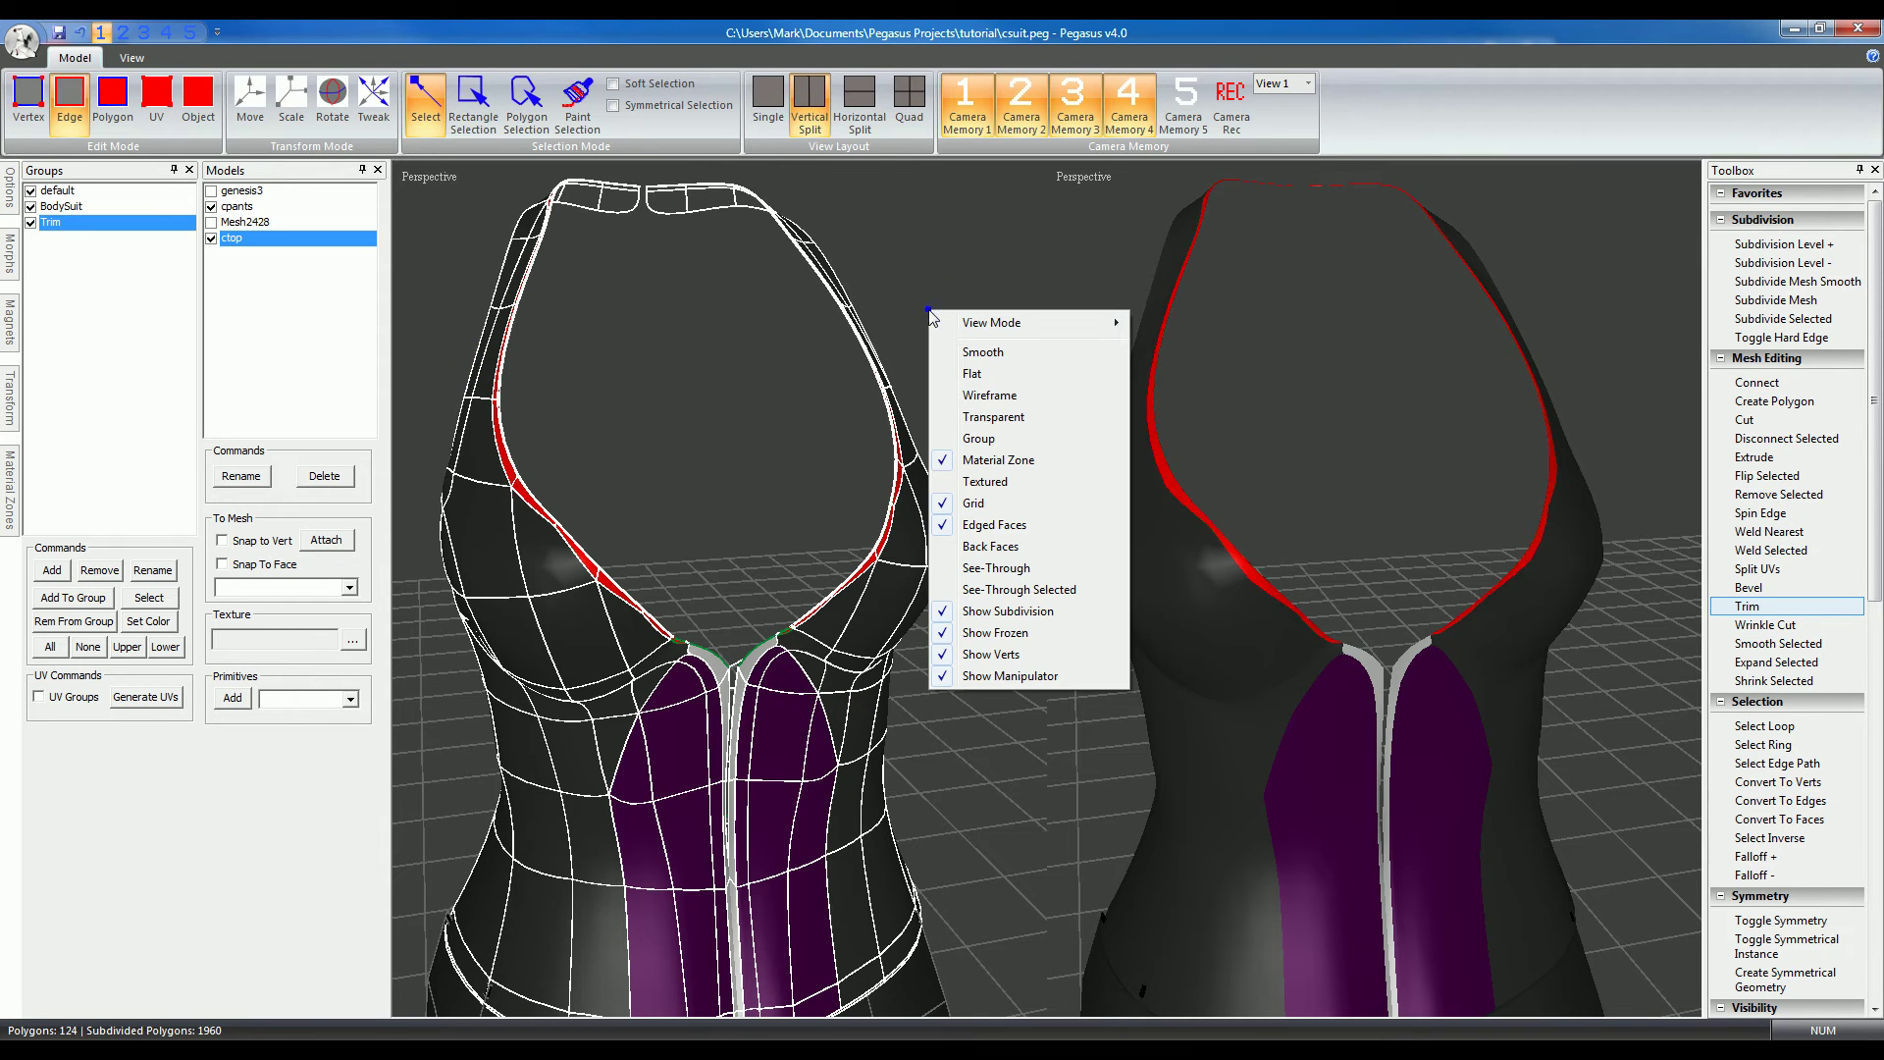
left_click(980, 429)
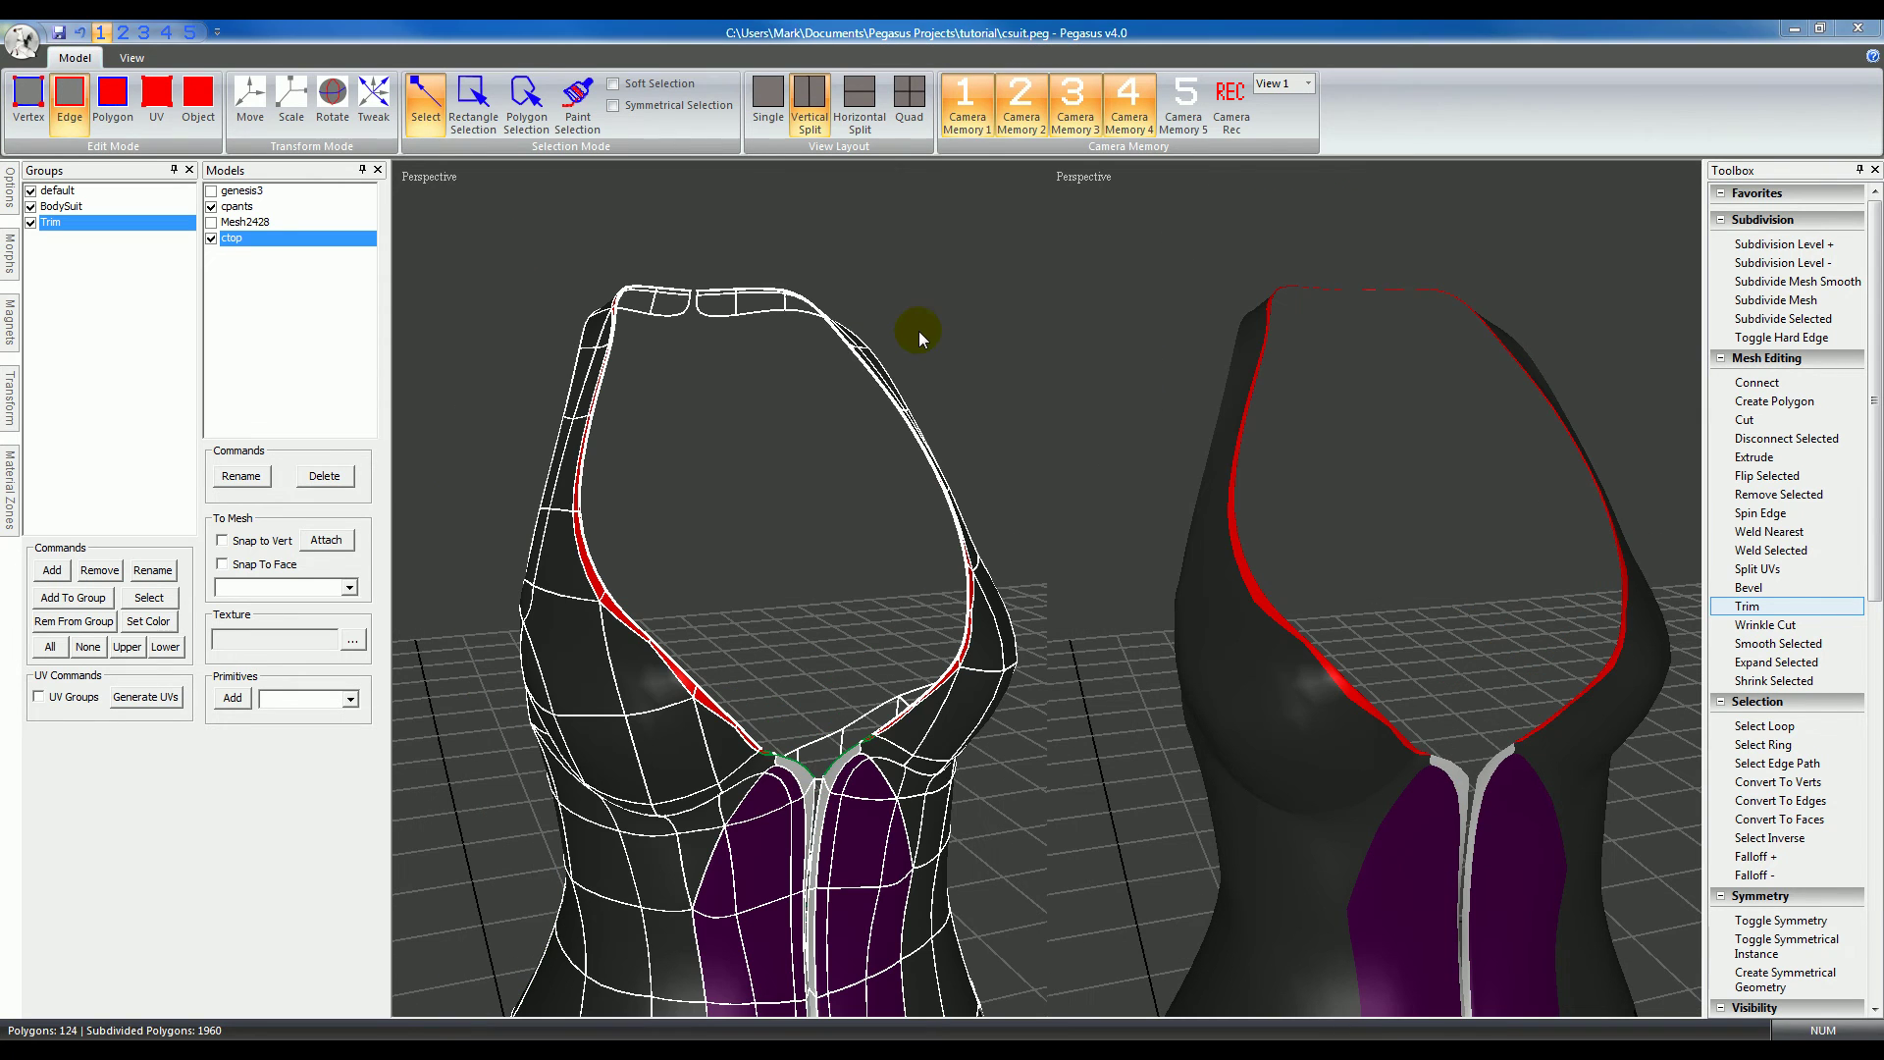
mouse_move(938, 345)
left_mouse_down()
mouse_move(985, 375)
mouse_move(956, 377)
left_mouse_up()
mouse_move(956, 377)
right_mouse_down("alt")
mouse_move(972, 386)
mouse_move(895, 368)
right_mouse_up("alt")
left_click_drag(895, 368, 899, 373, "alt")
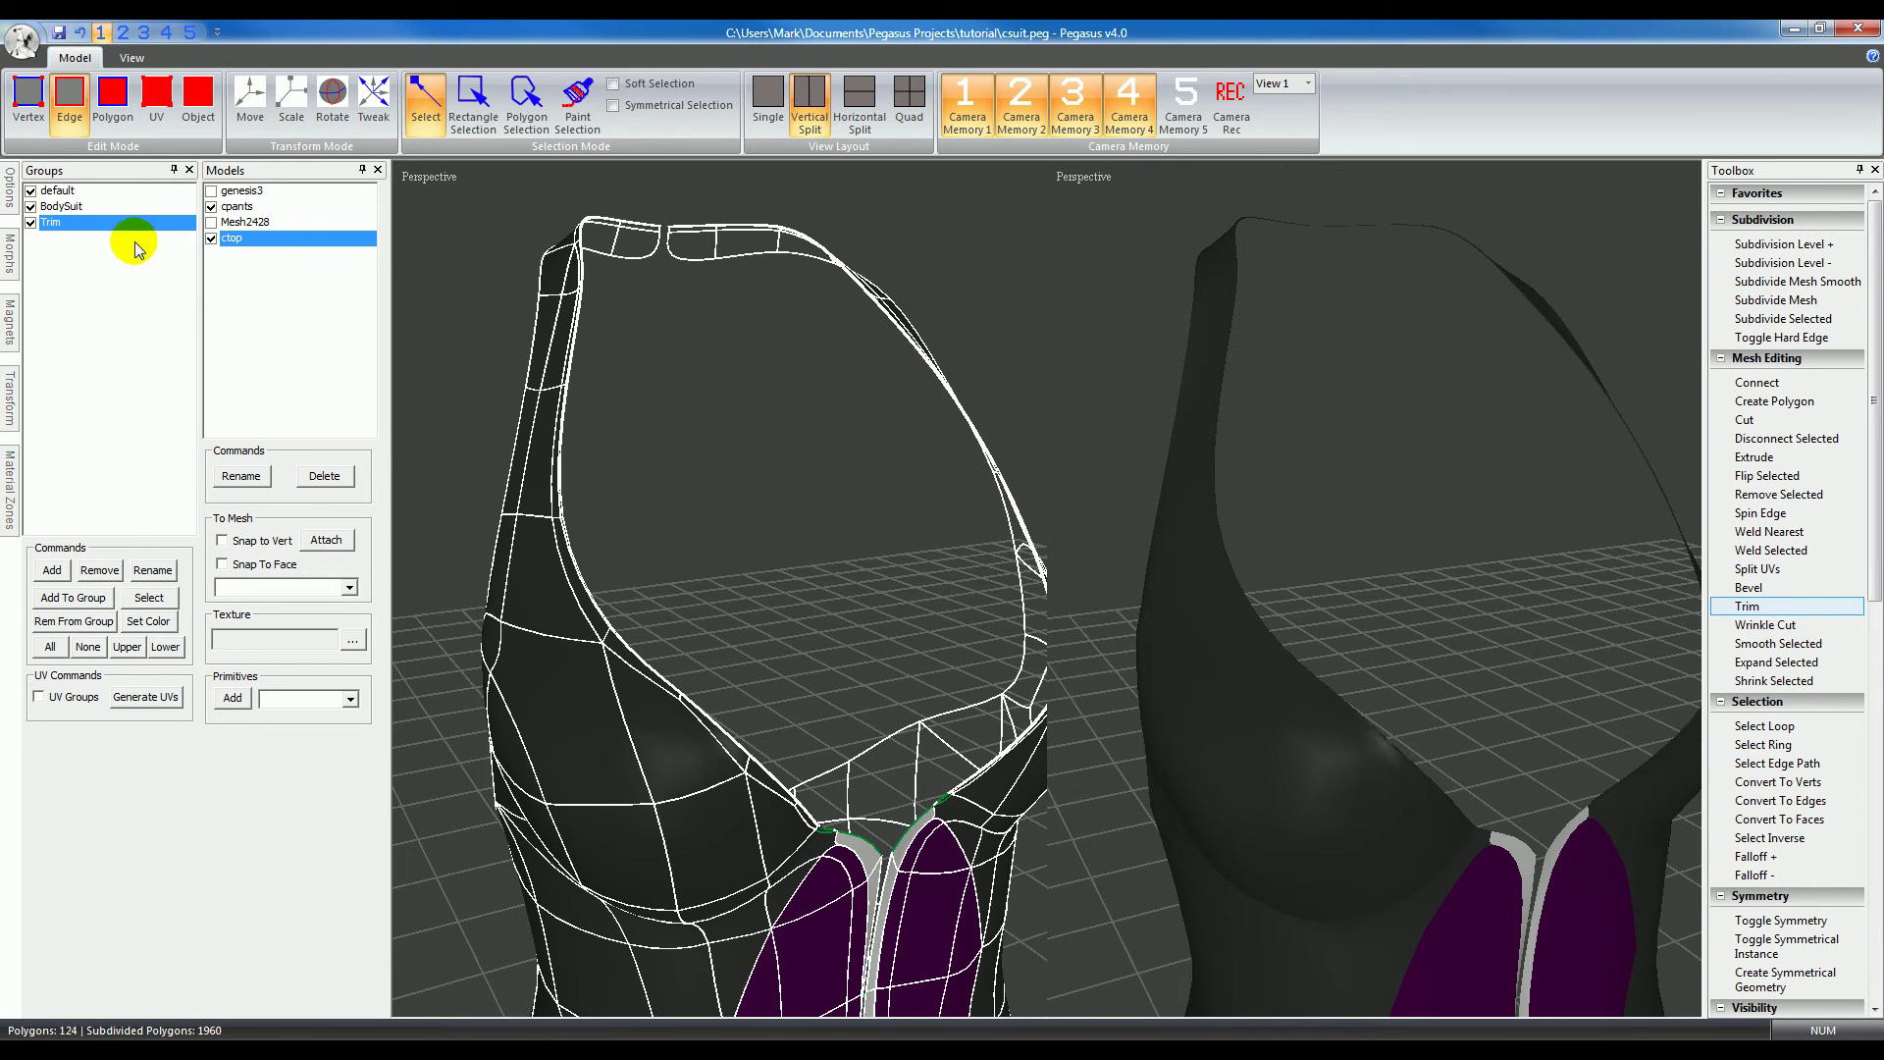
Step: Select all polygons of the Trim group and assign them to the shirt_trim material zone
left_click(60, 224)
left_click(147, 598)
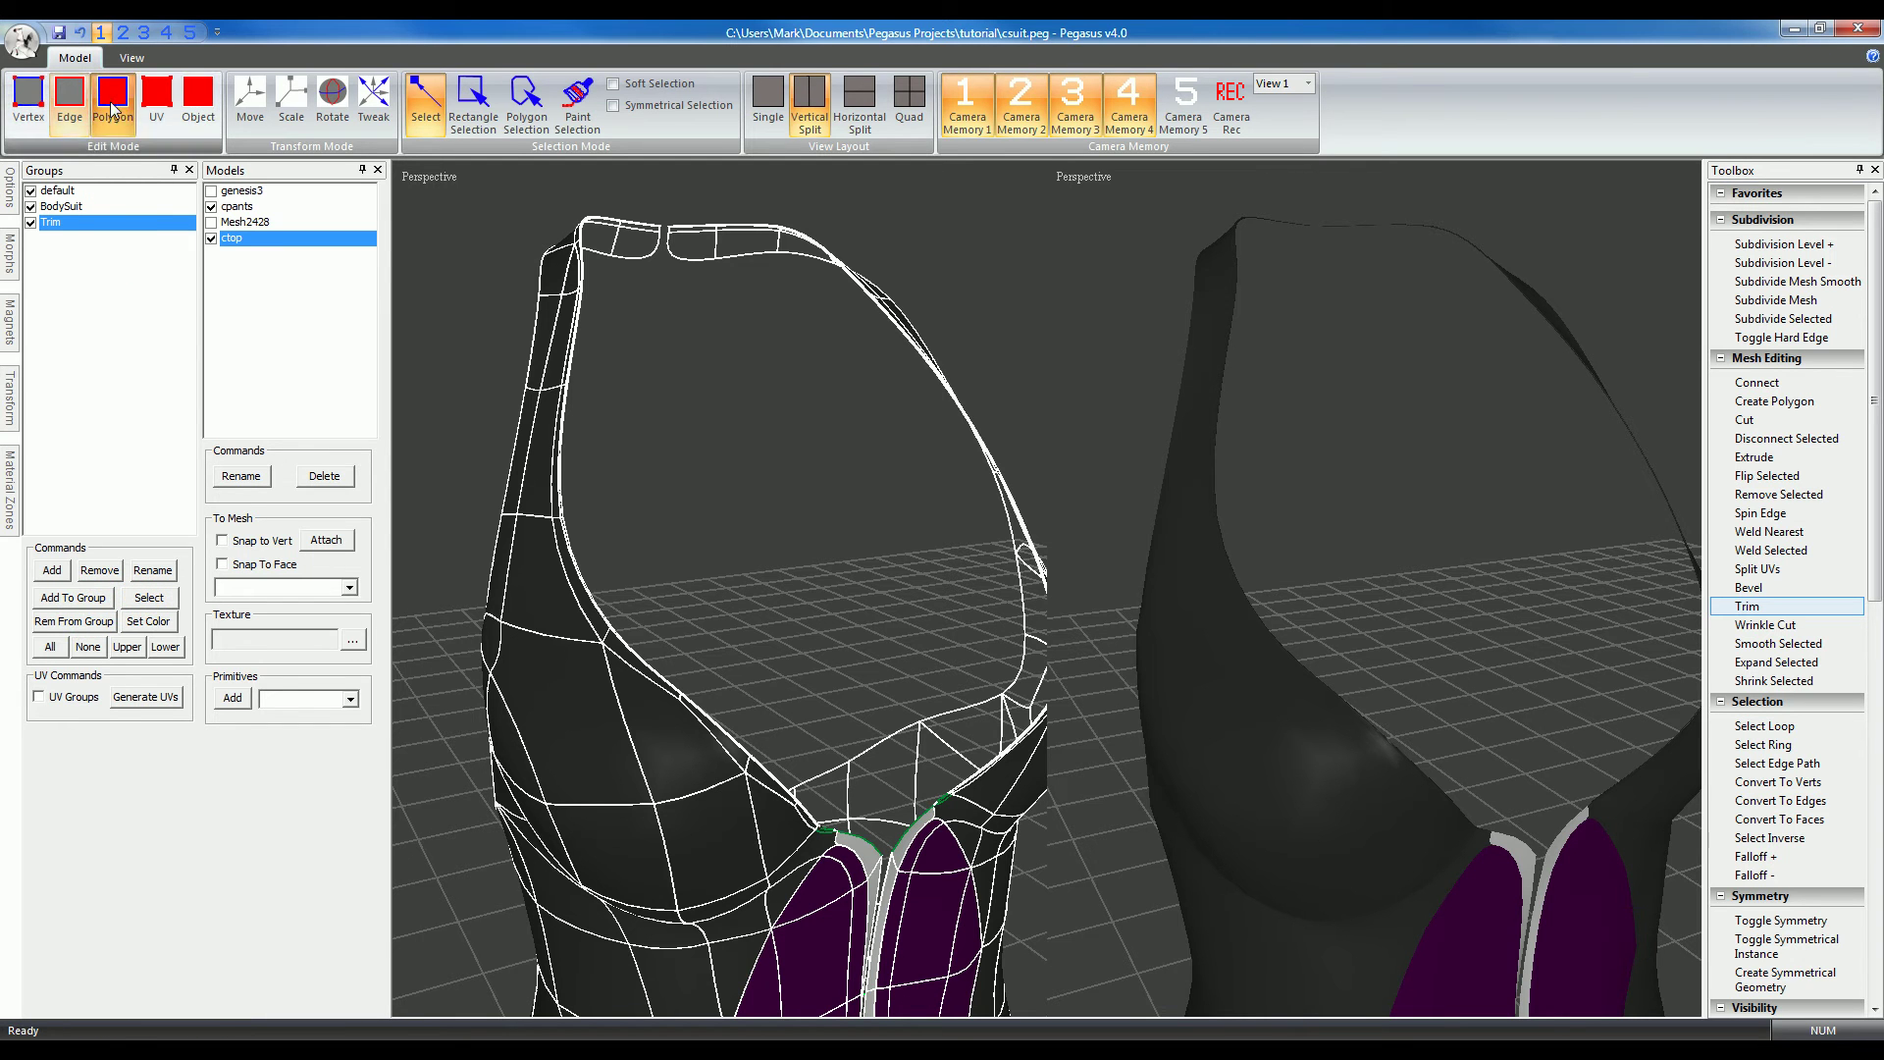
left_click(145, 599)
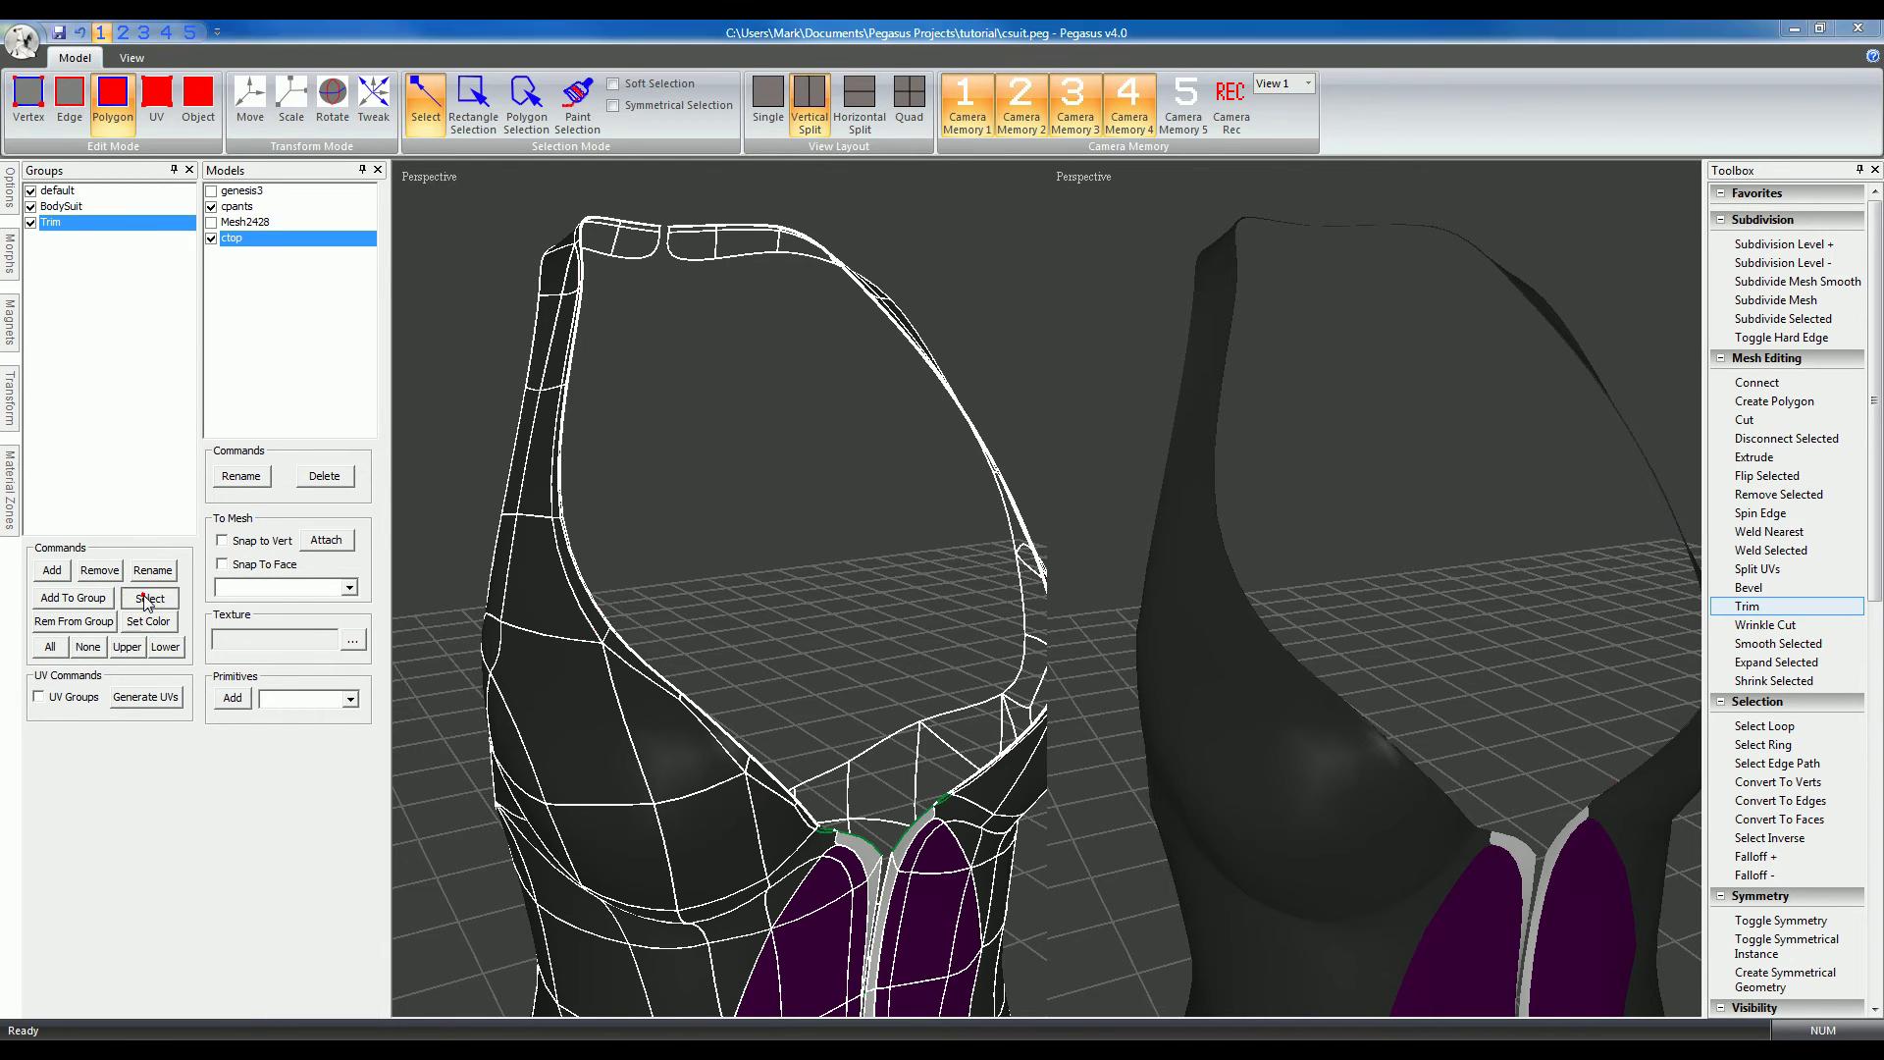
left_click(11, 473)
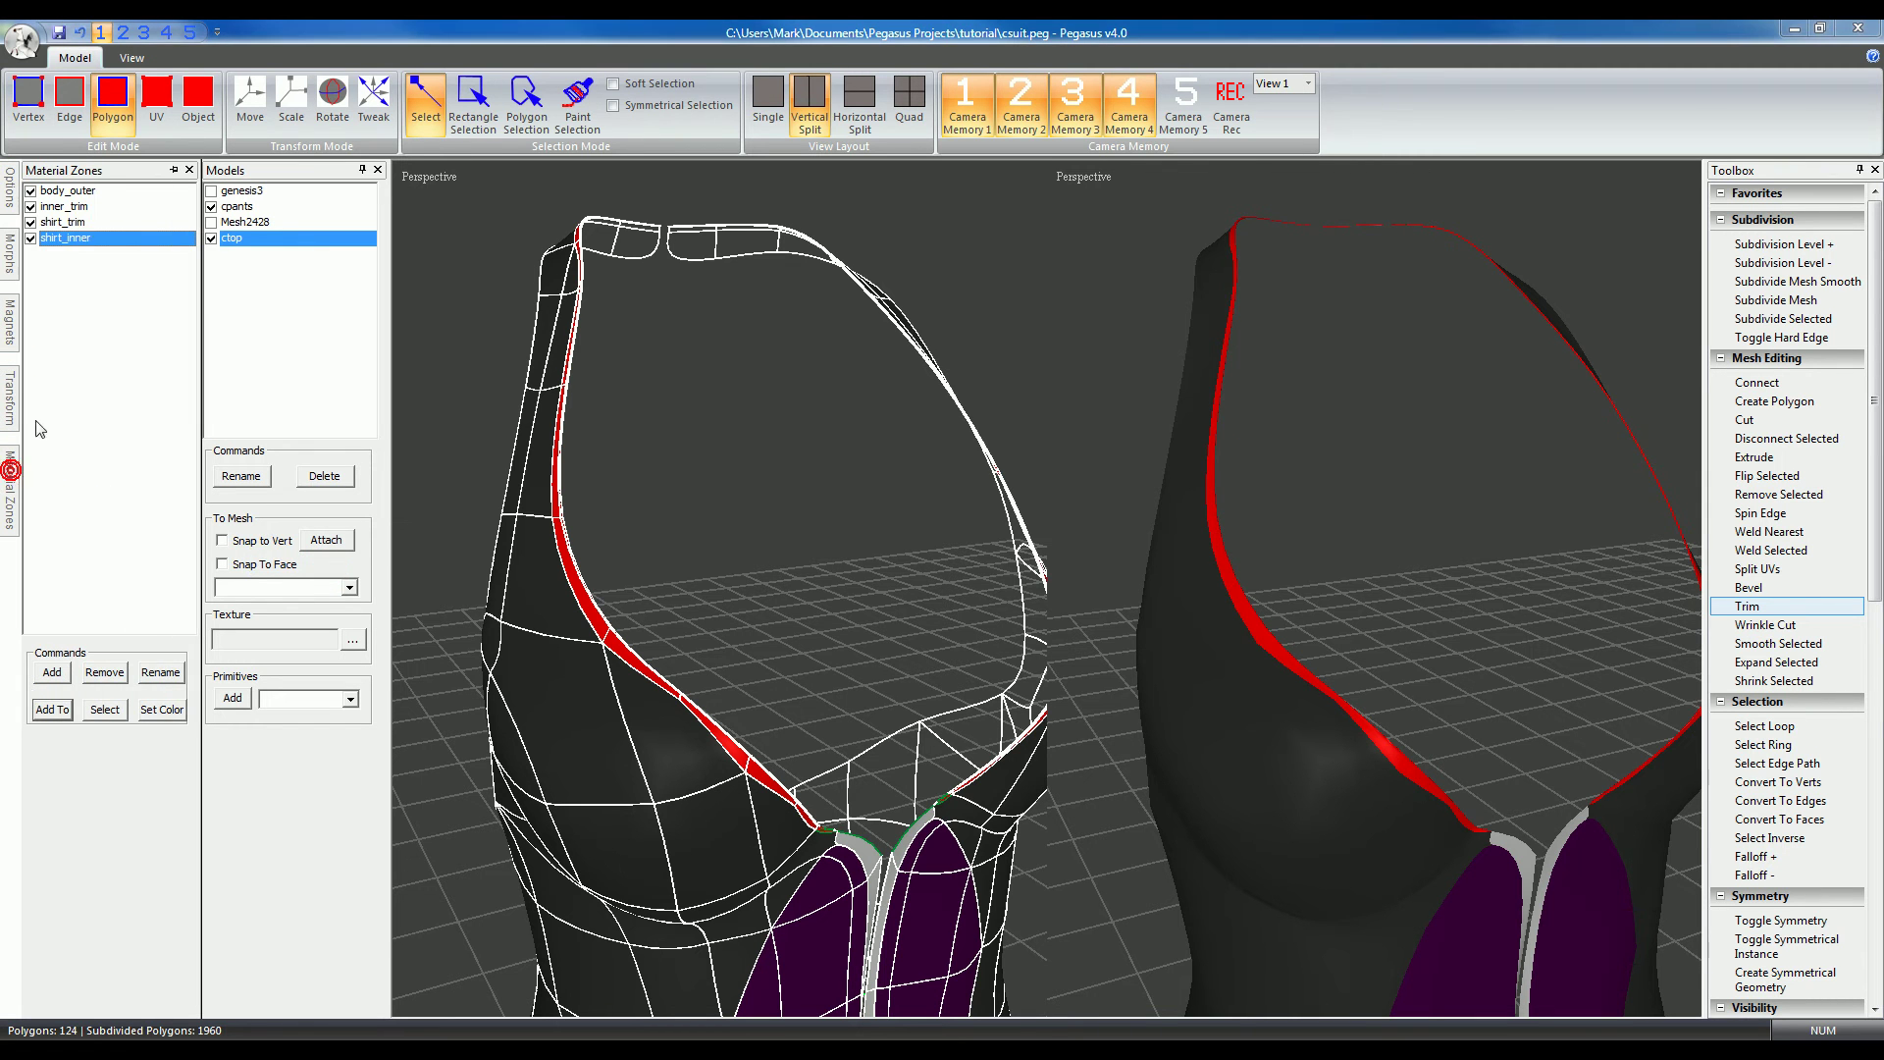
left_click(65, 223)
left_click(65, 713)
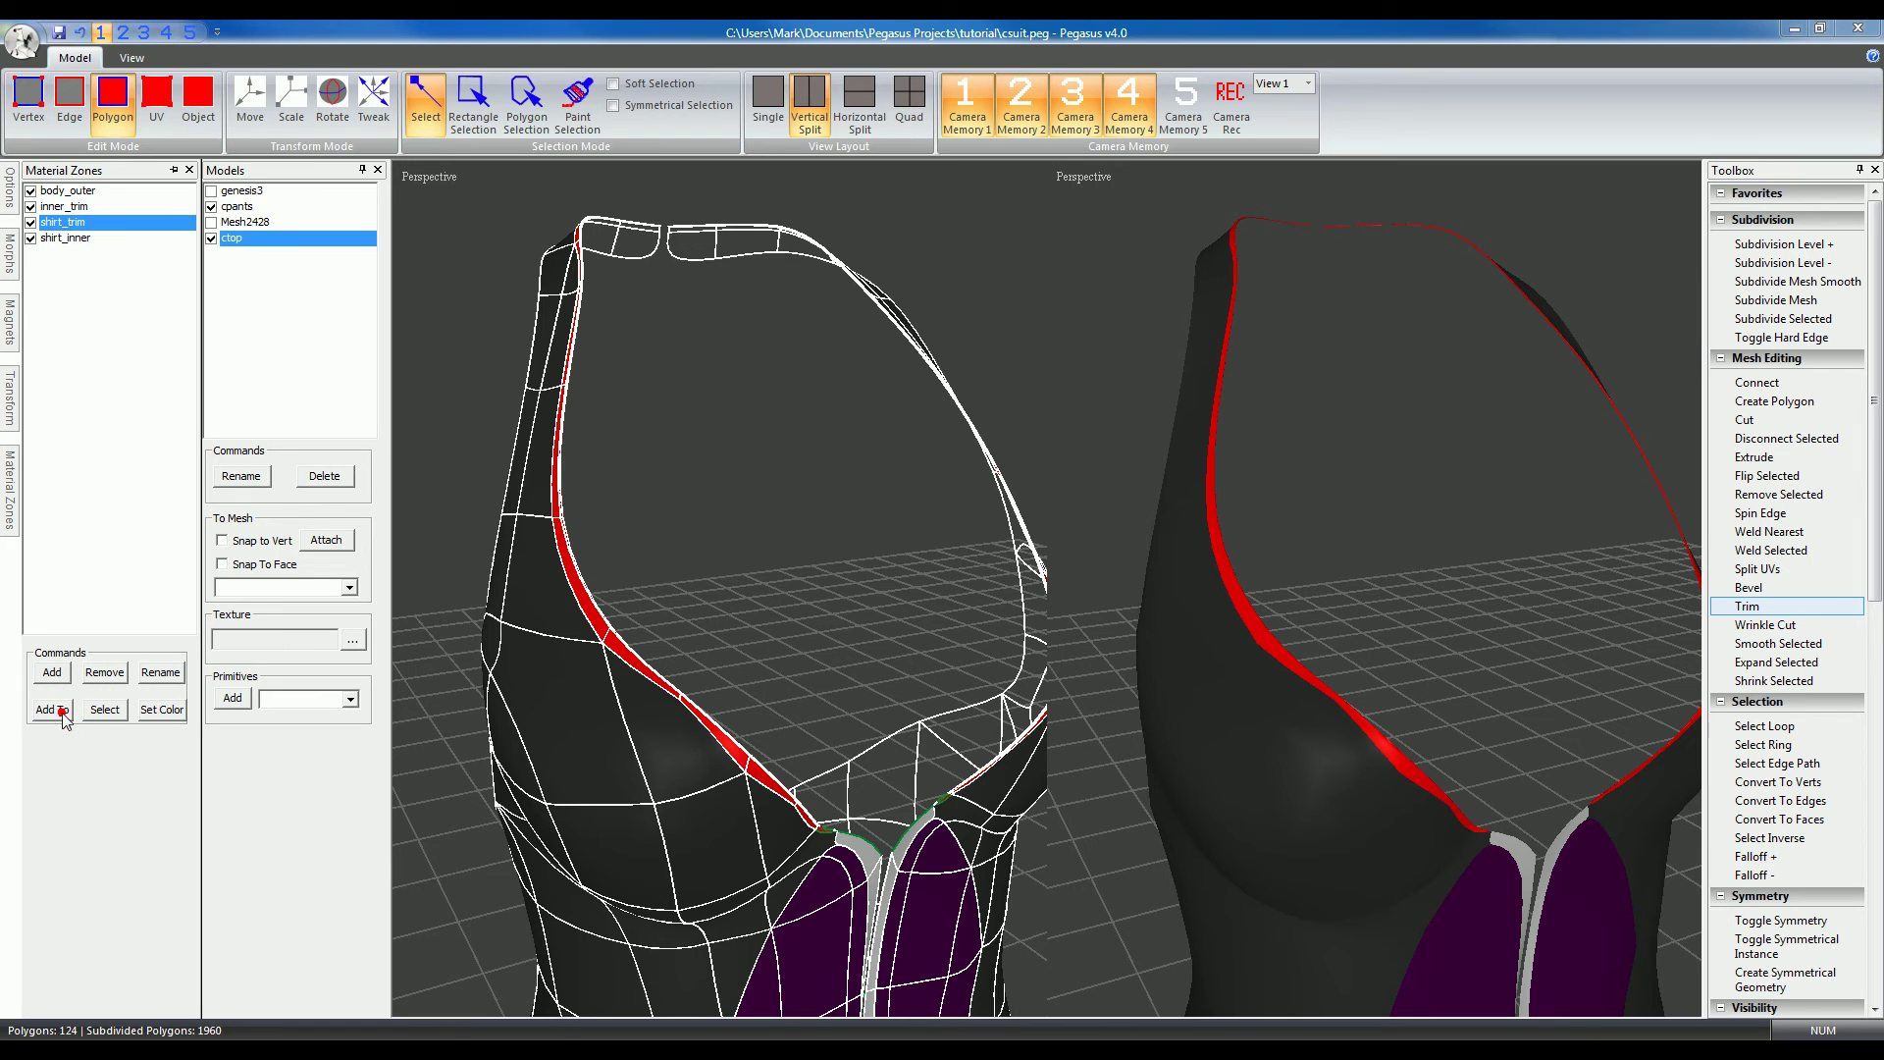
left_click(522, 451)
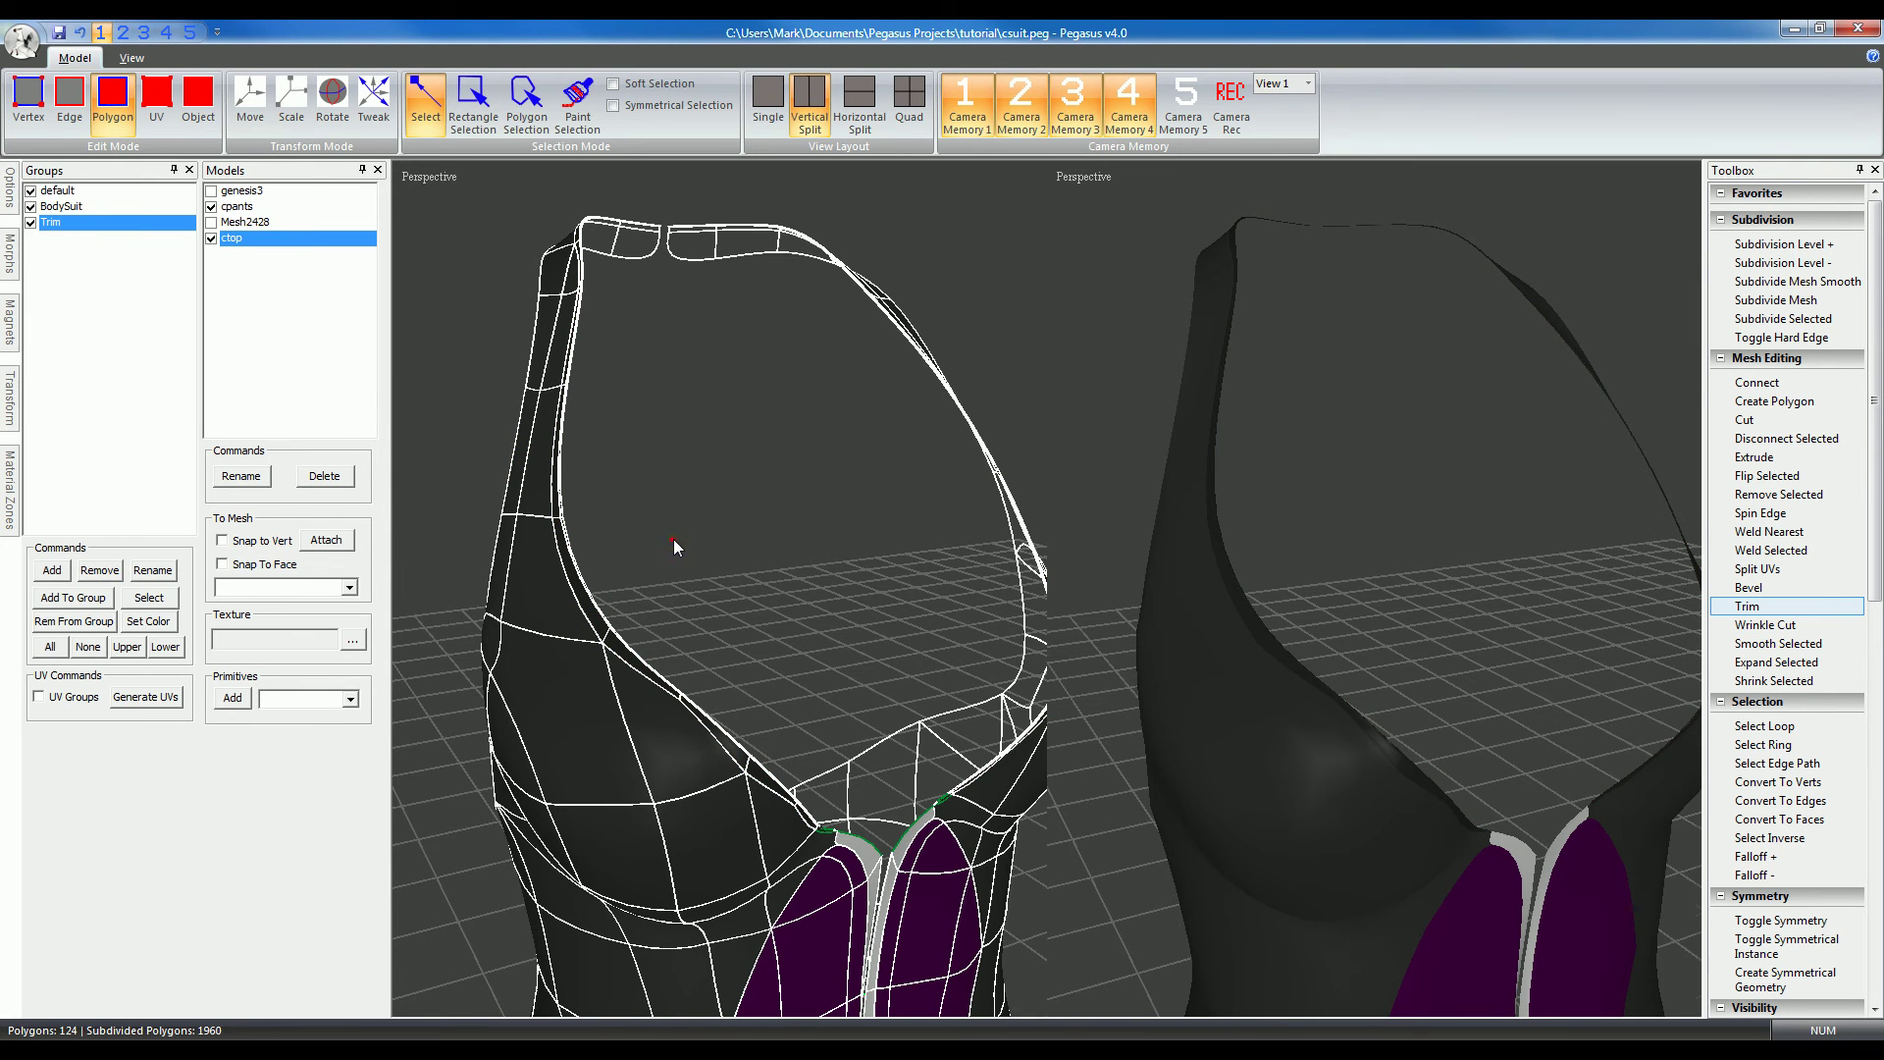
Step: Select the ring of short edges across the neckline trim and split it lengthwise with Connect
left_click_drag(674, 539, 712, 532)
middle_click_drag(713, 532, 733, 589)
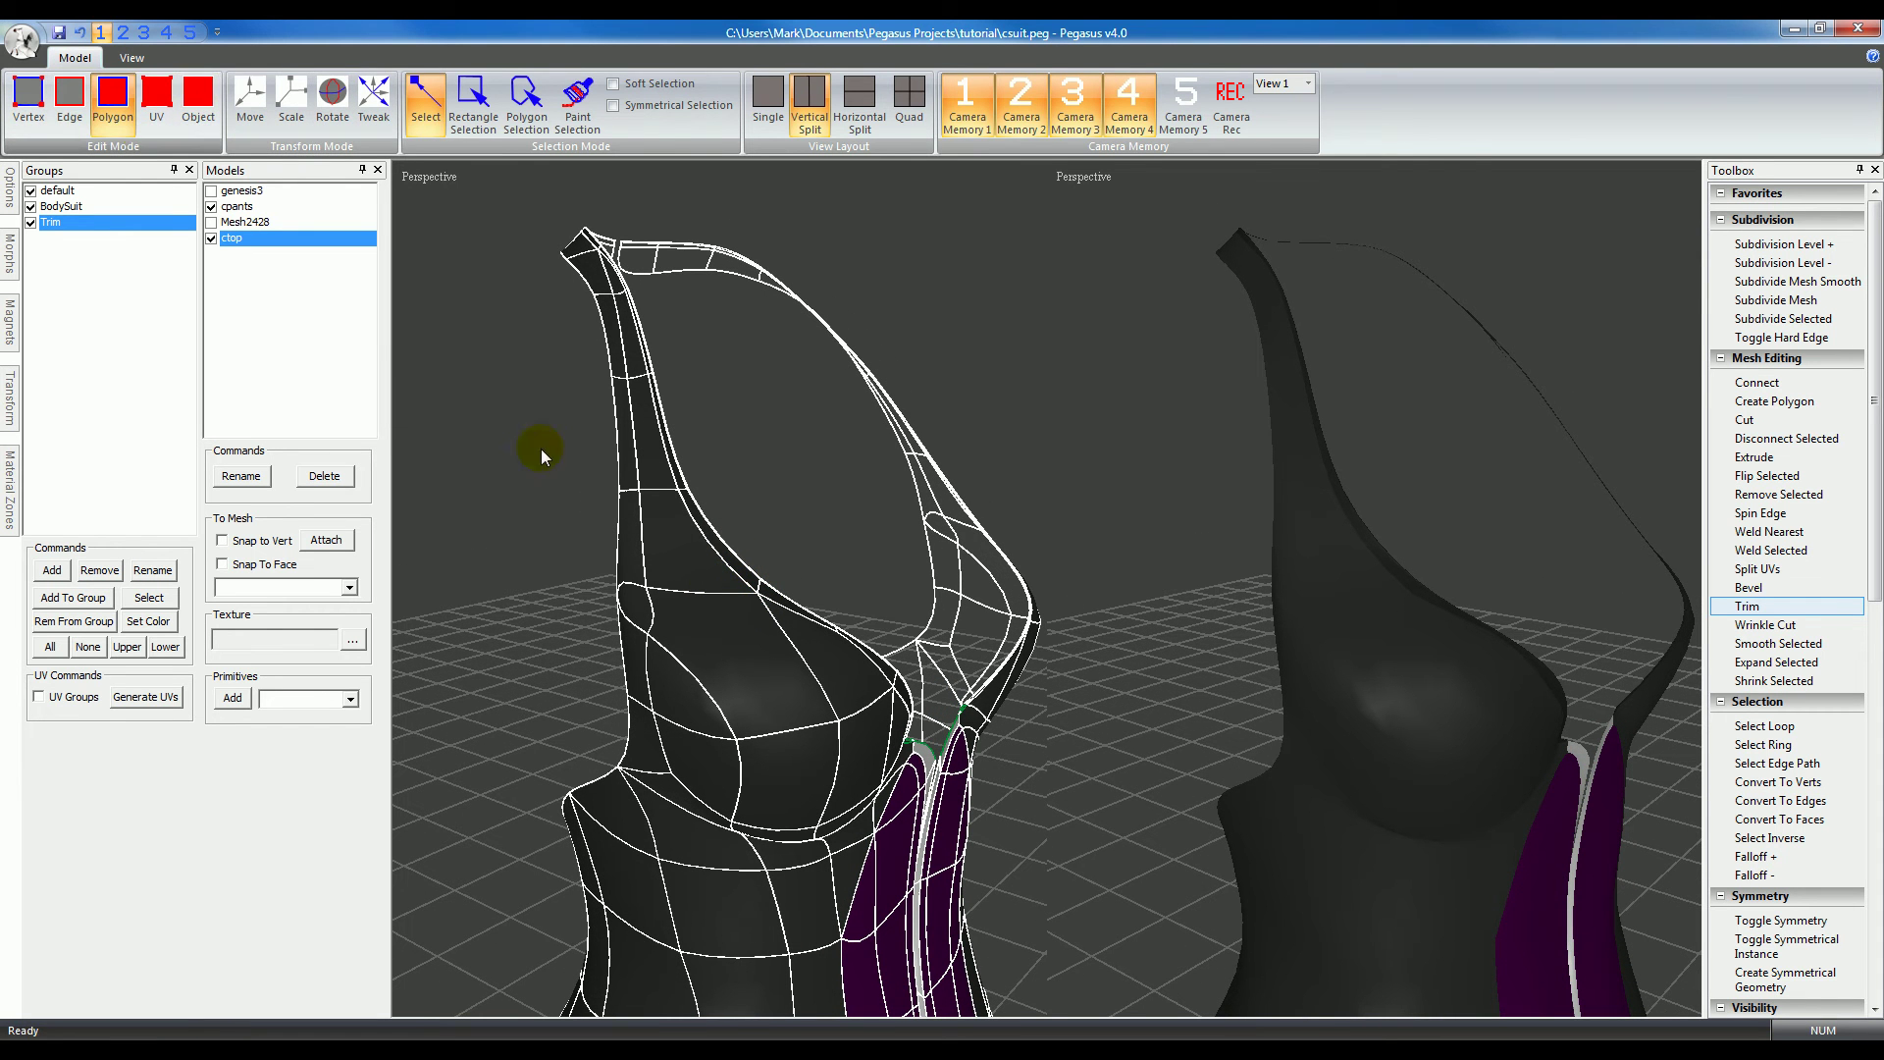
left_click(70, 97)
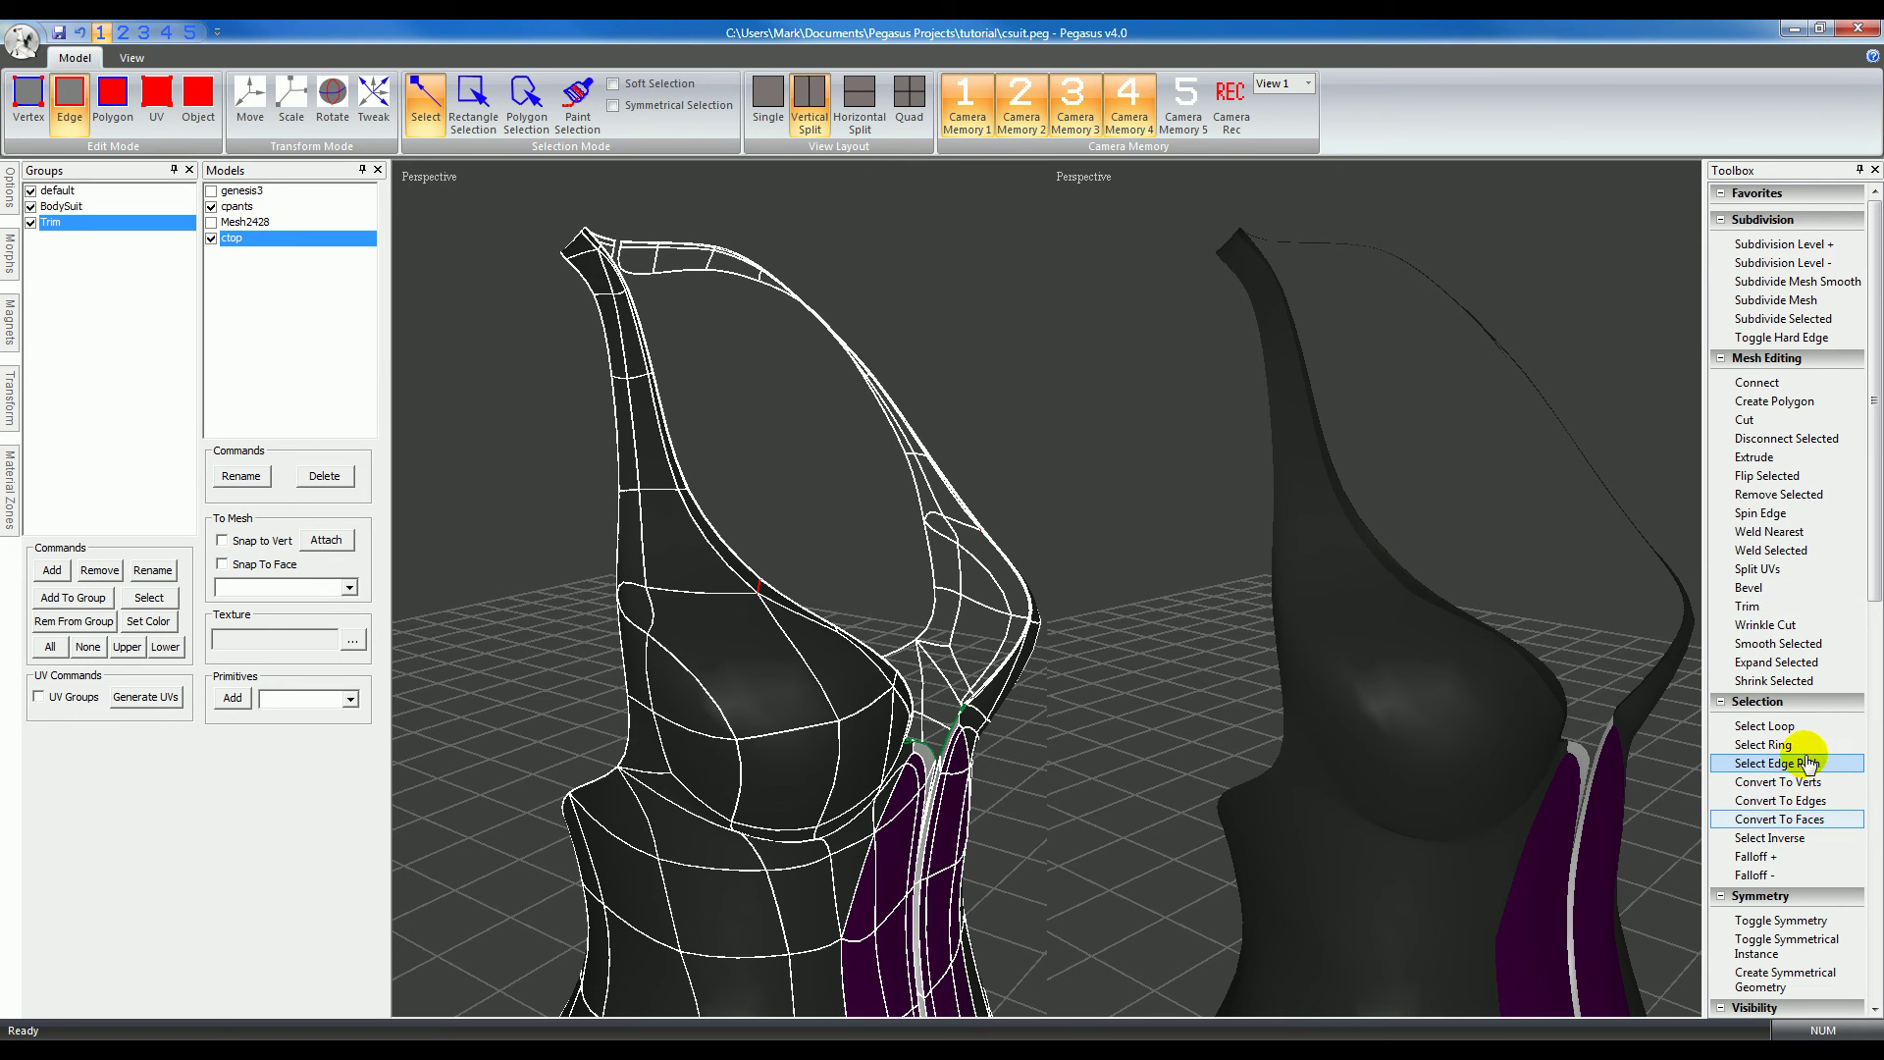
left_click(1766, 745)
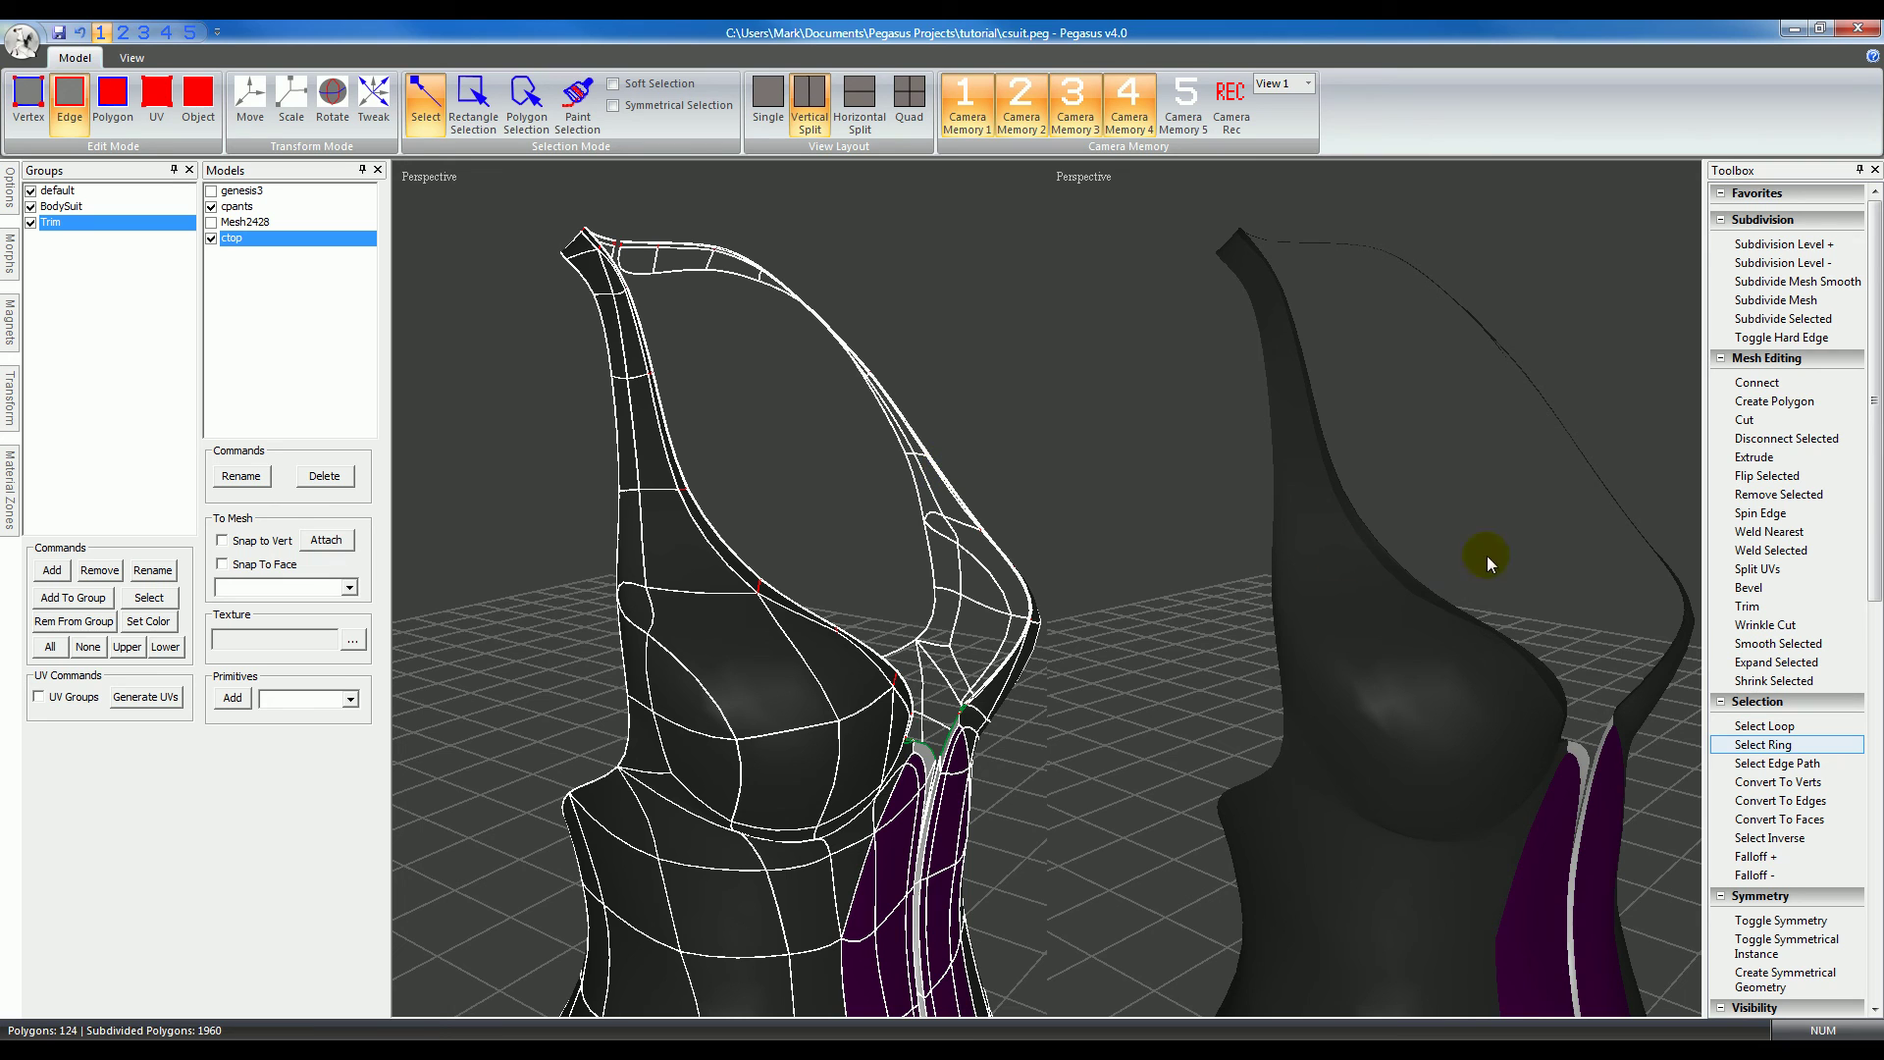
left_click(1766, 384)
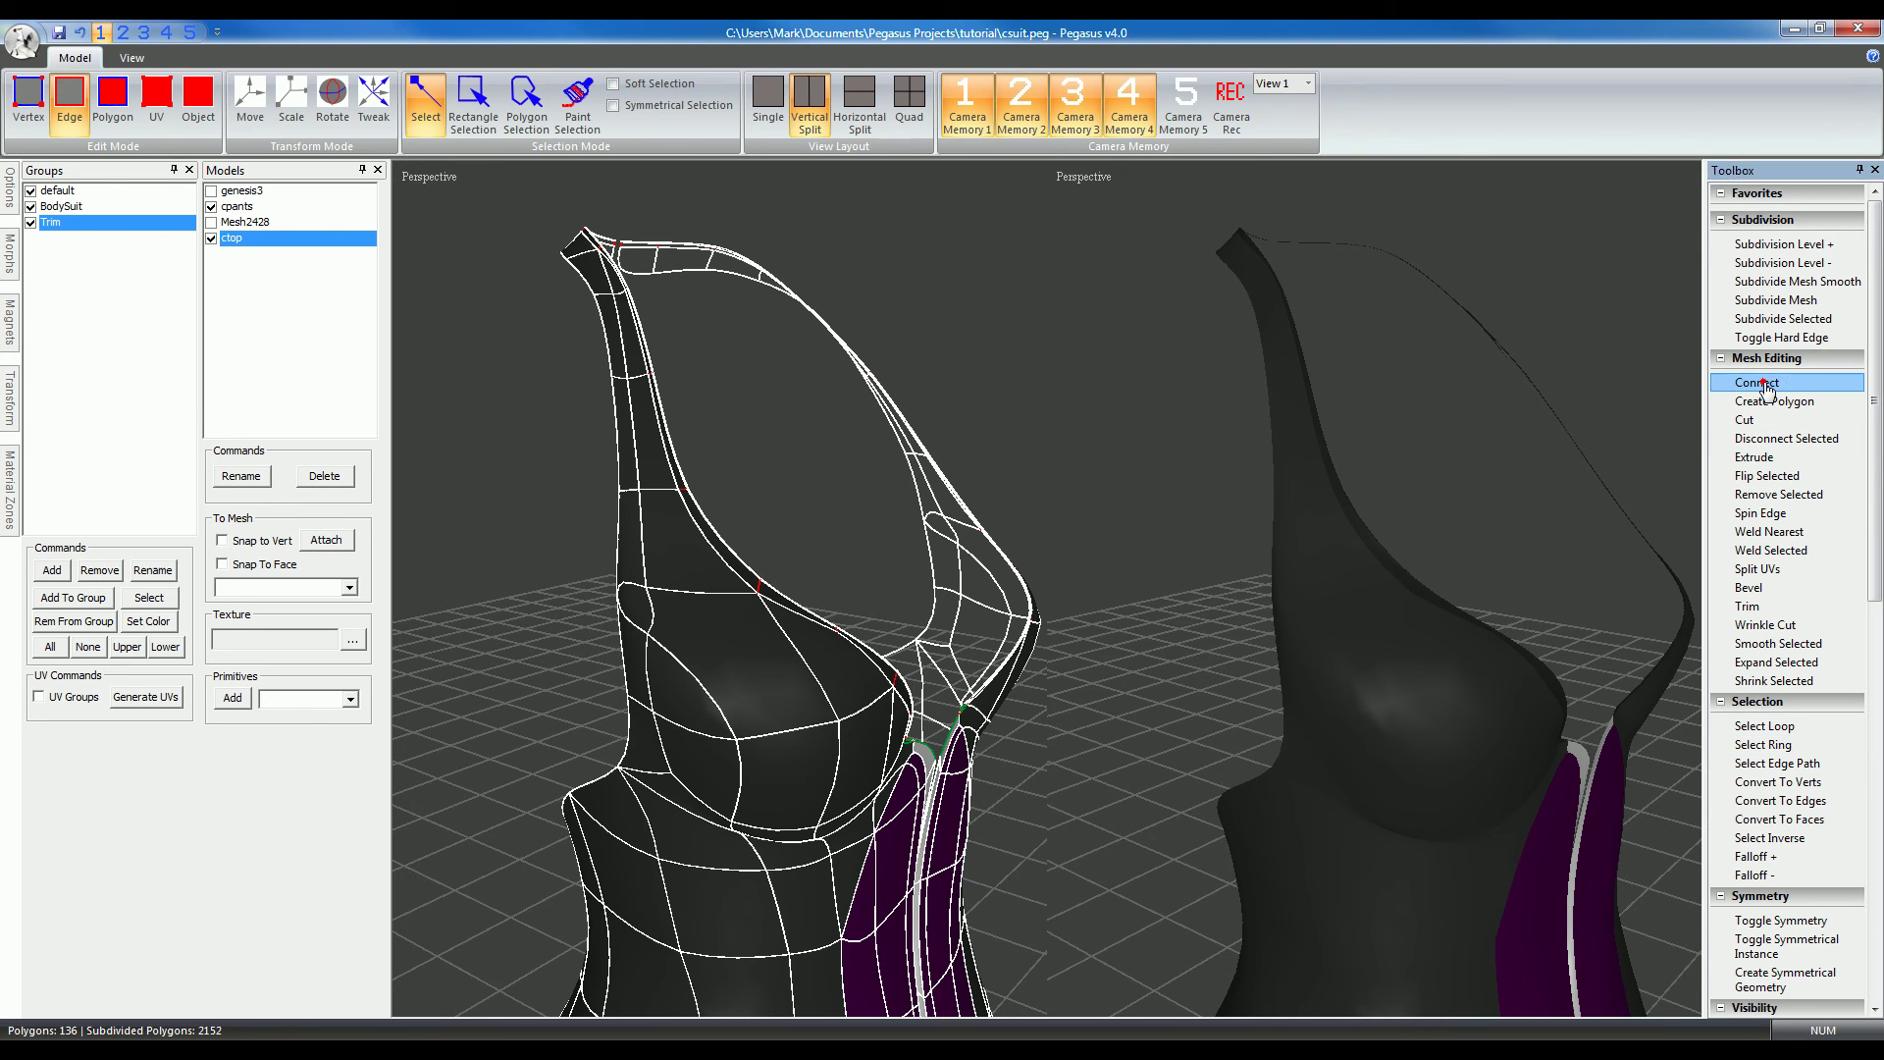
Step: Select the body-side strip of the split trim by its edge ring, convert it to faces and assign it to the body_outer material zone
left_click(784, 603)
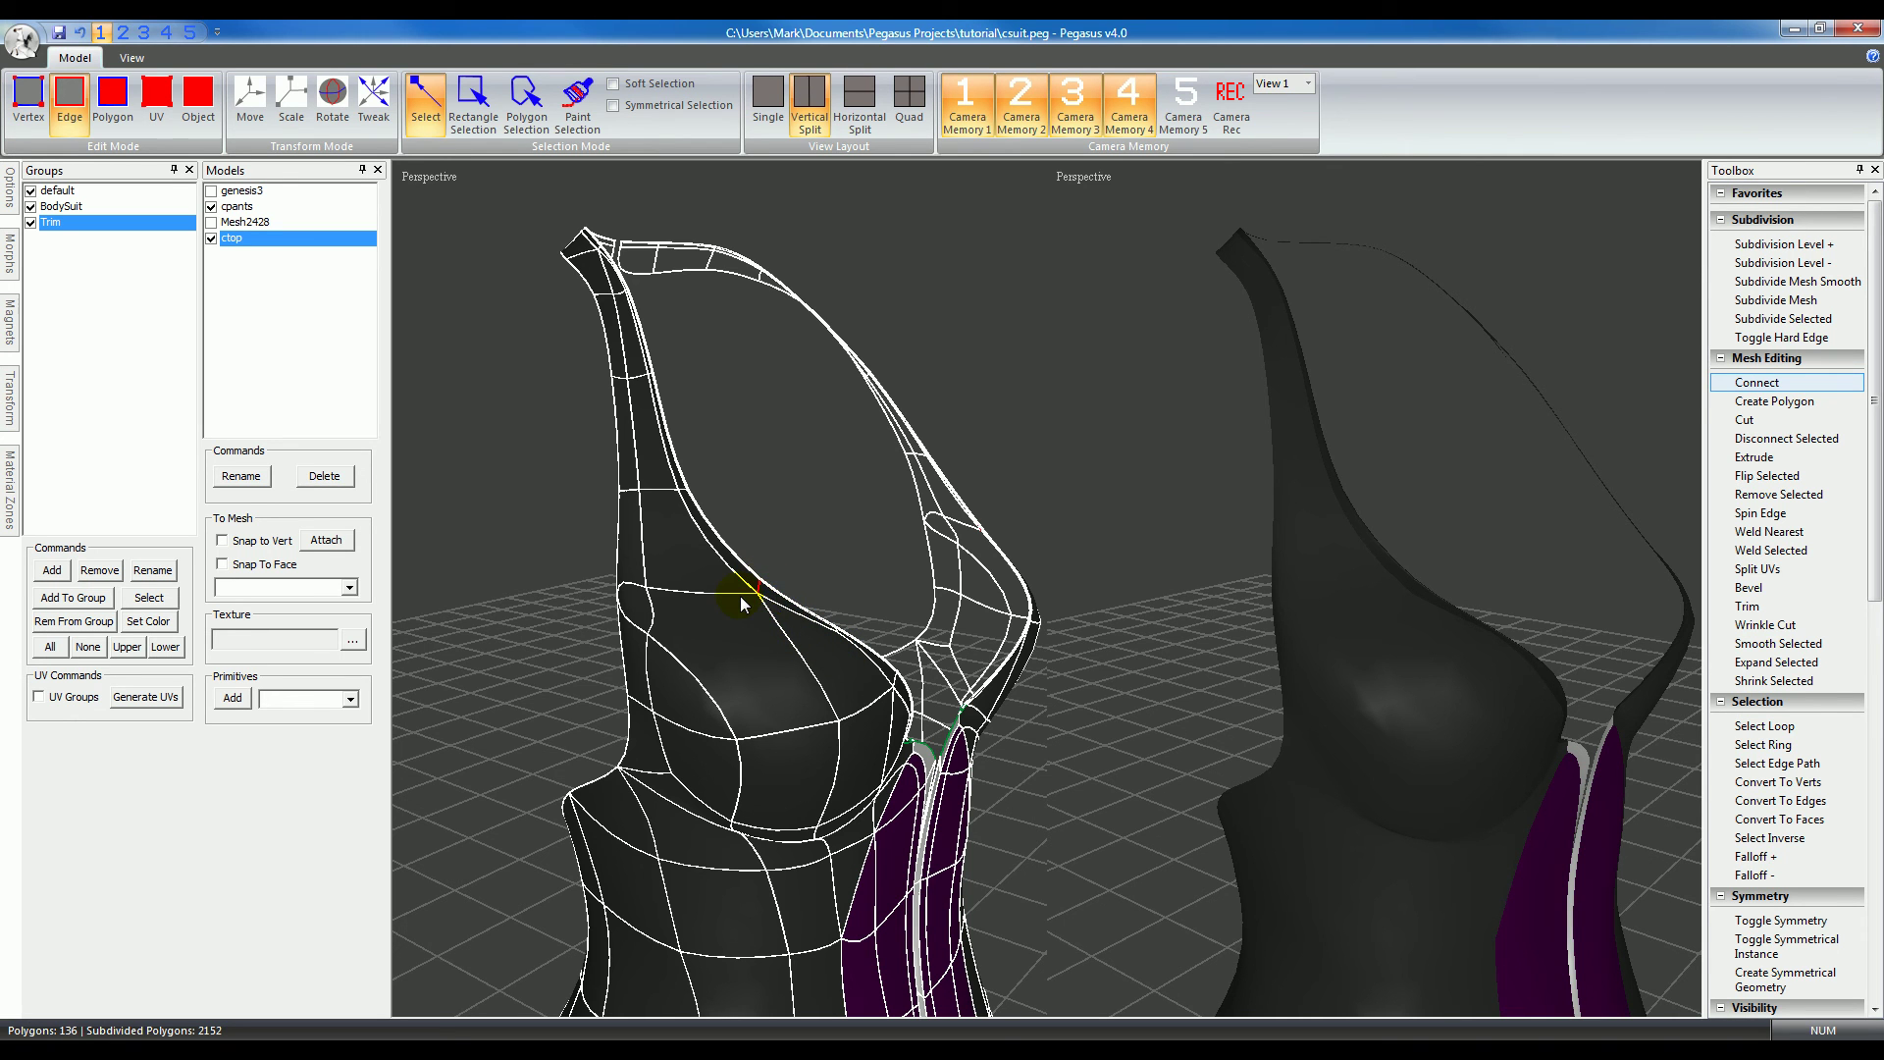
left_click(1779, 747)
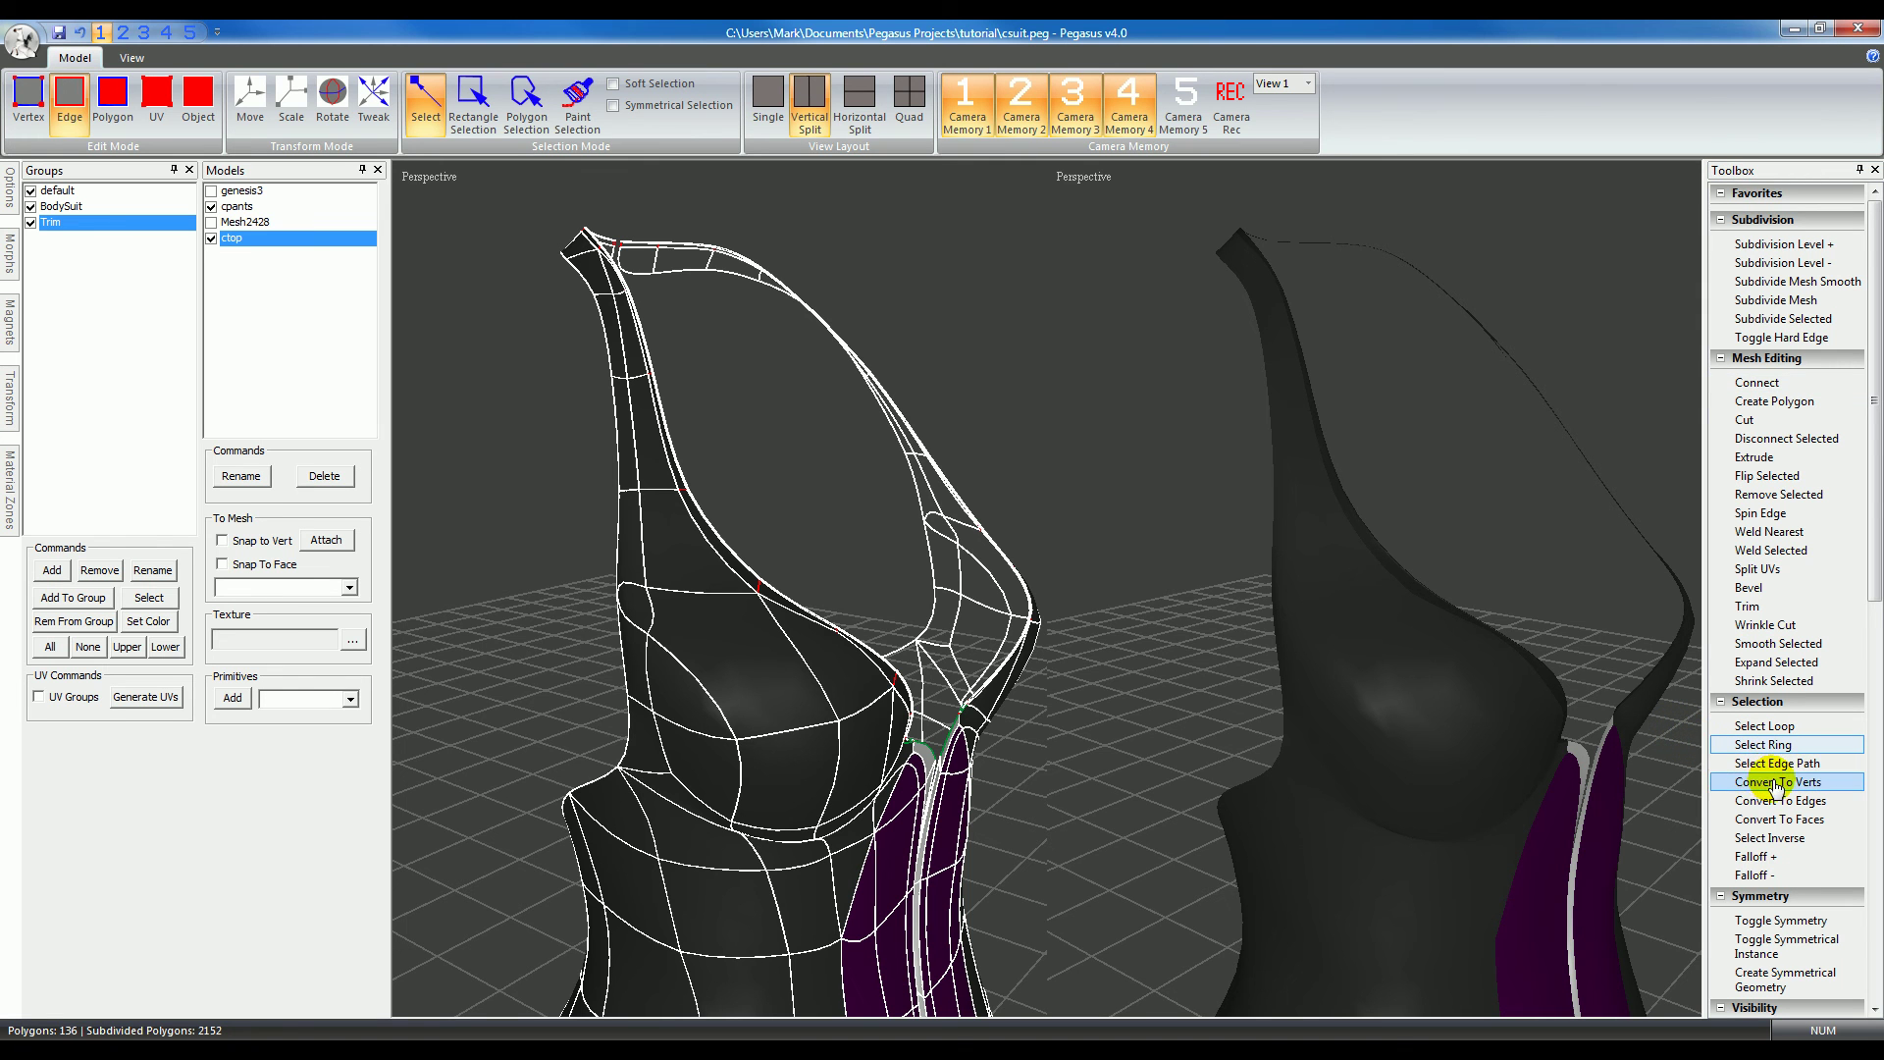
left_click(1780, 818)
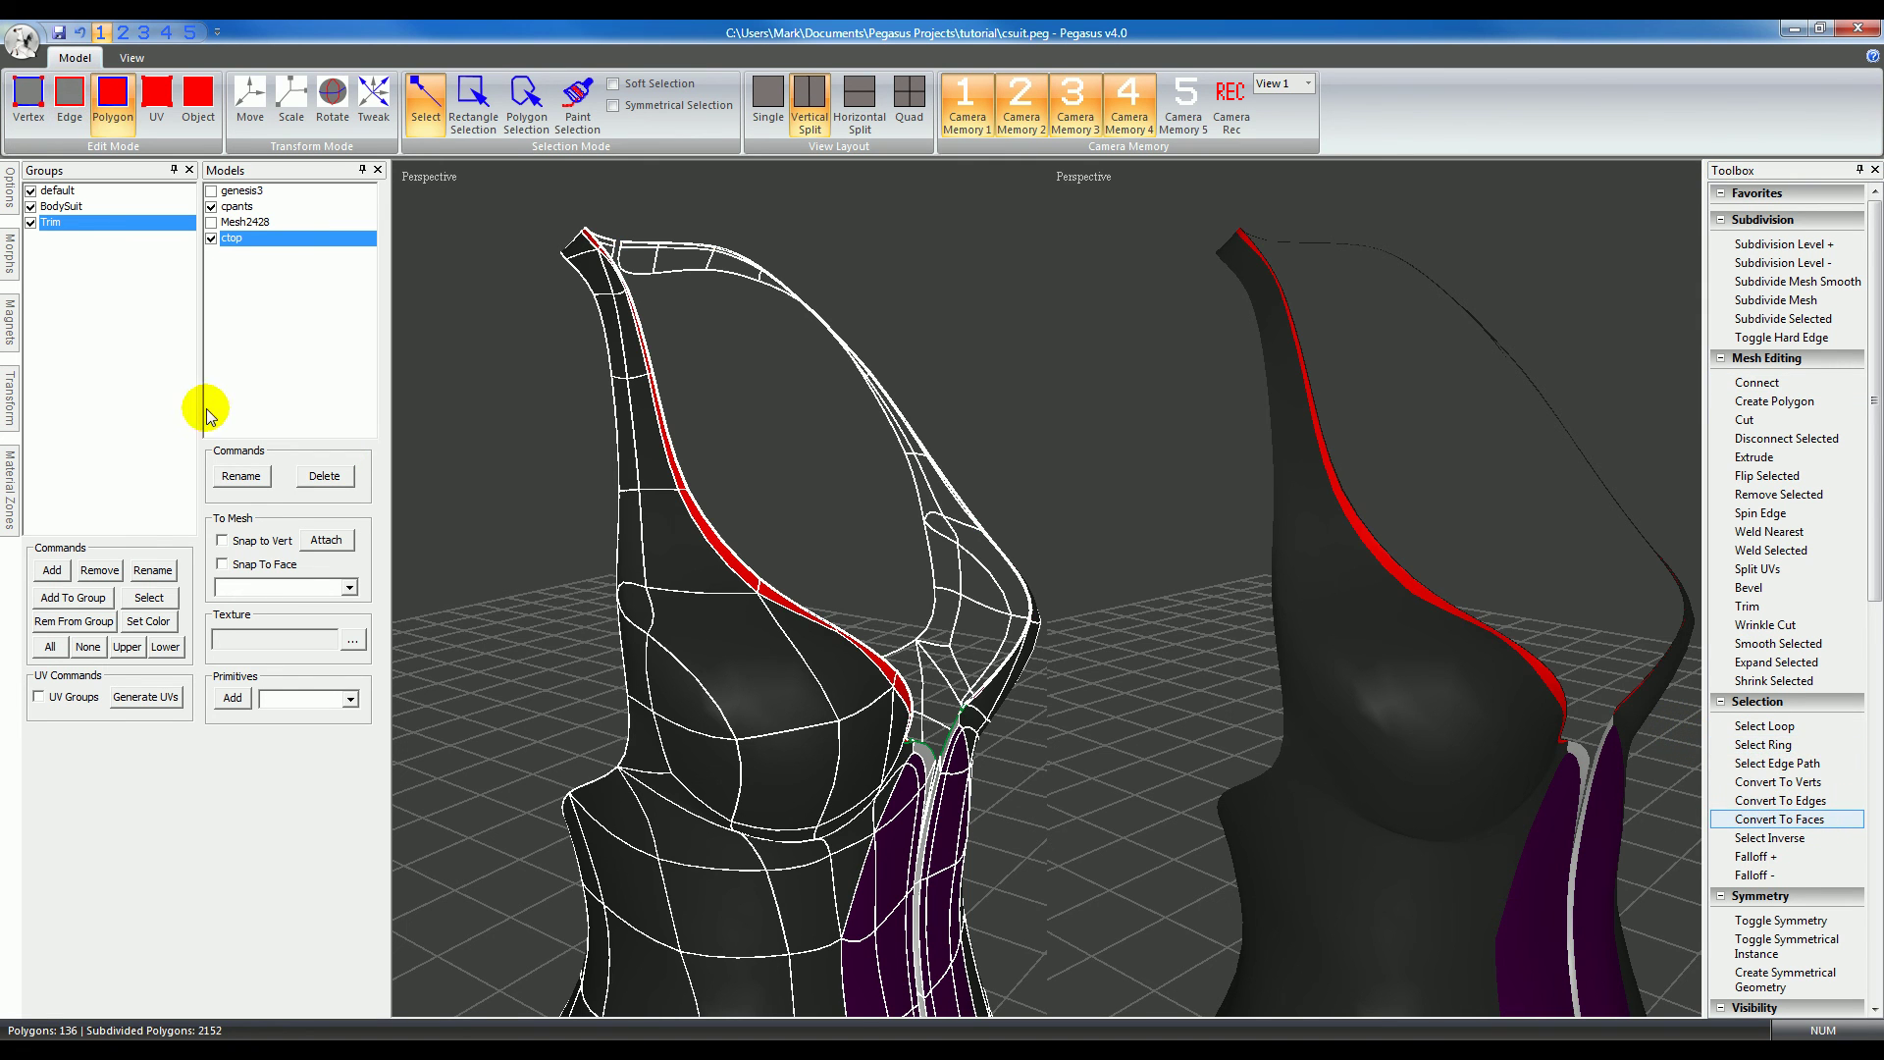
left_click(12, 488)
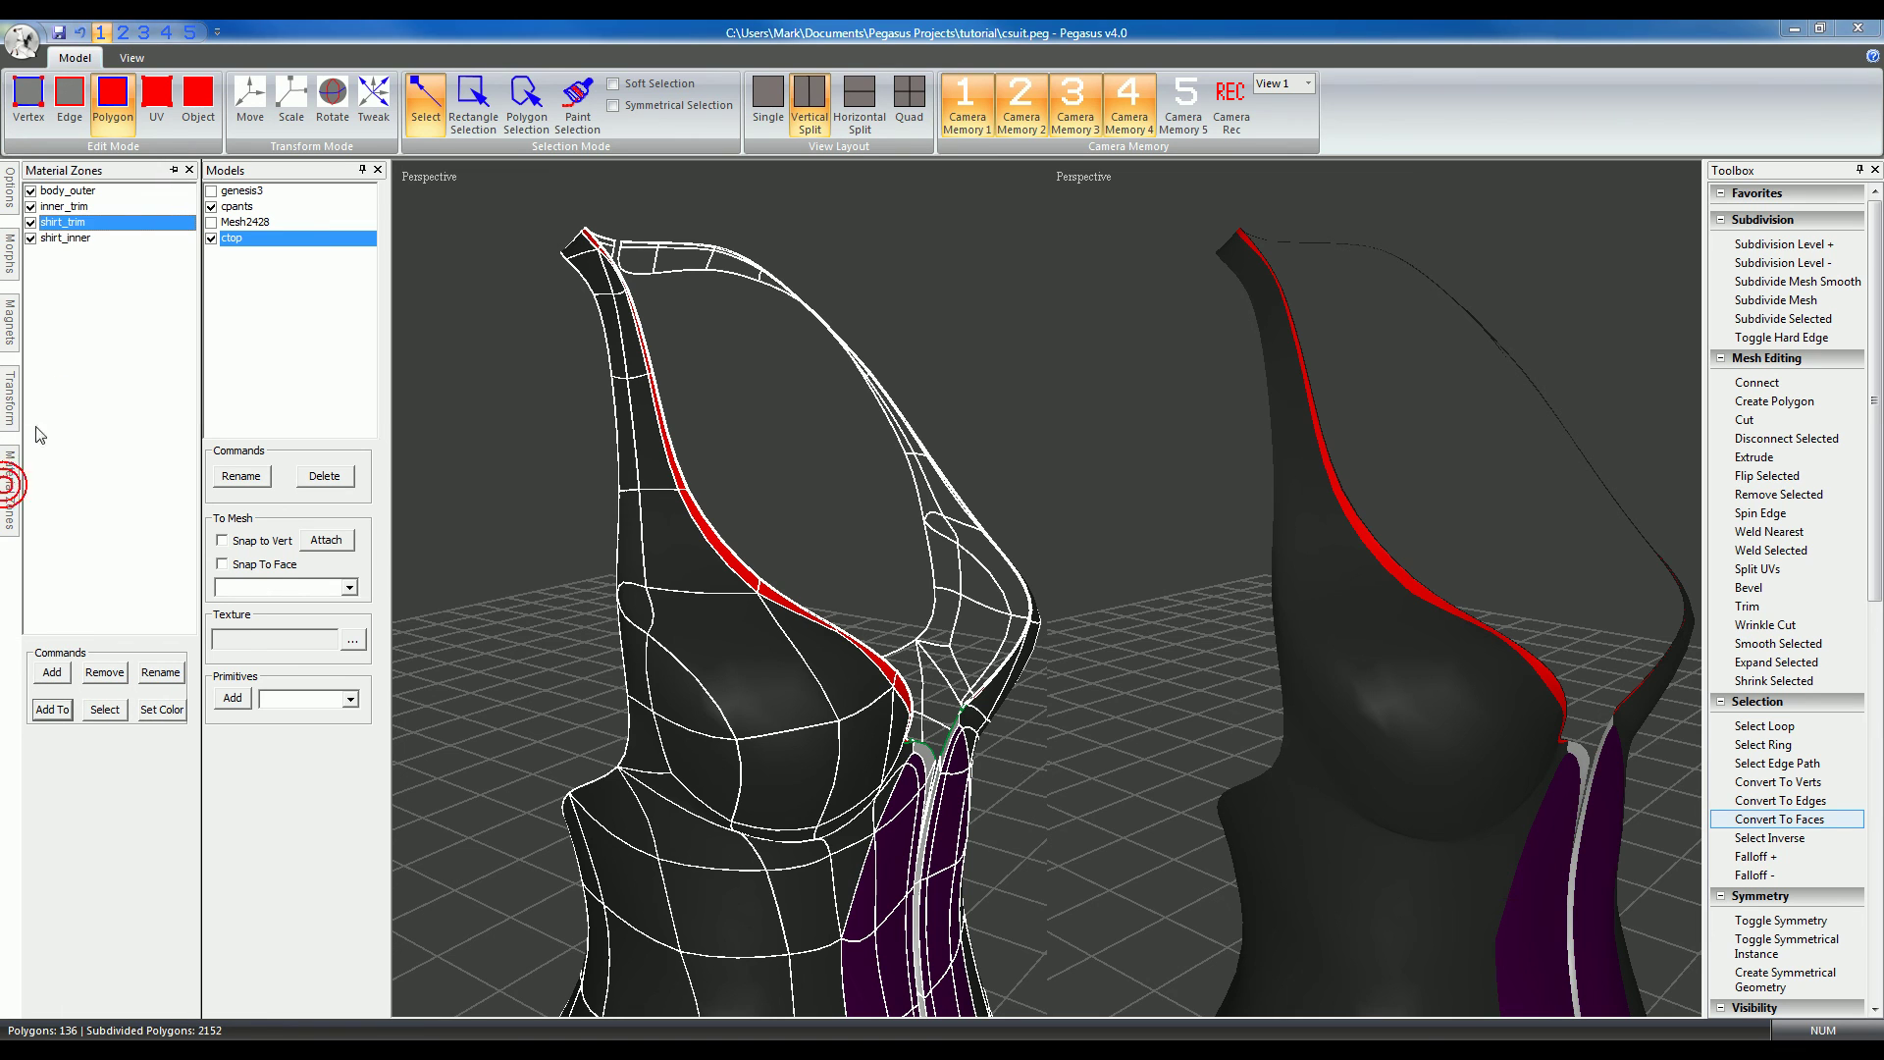
left_click(61, 191)
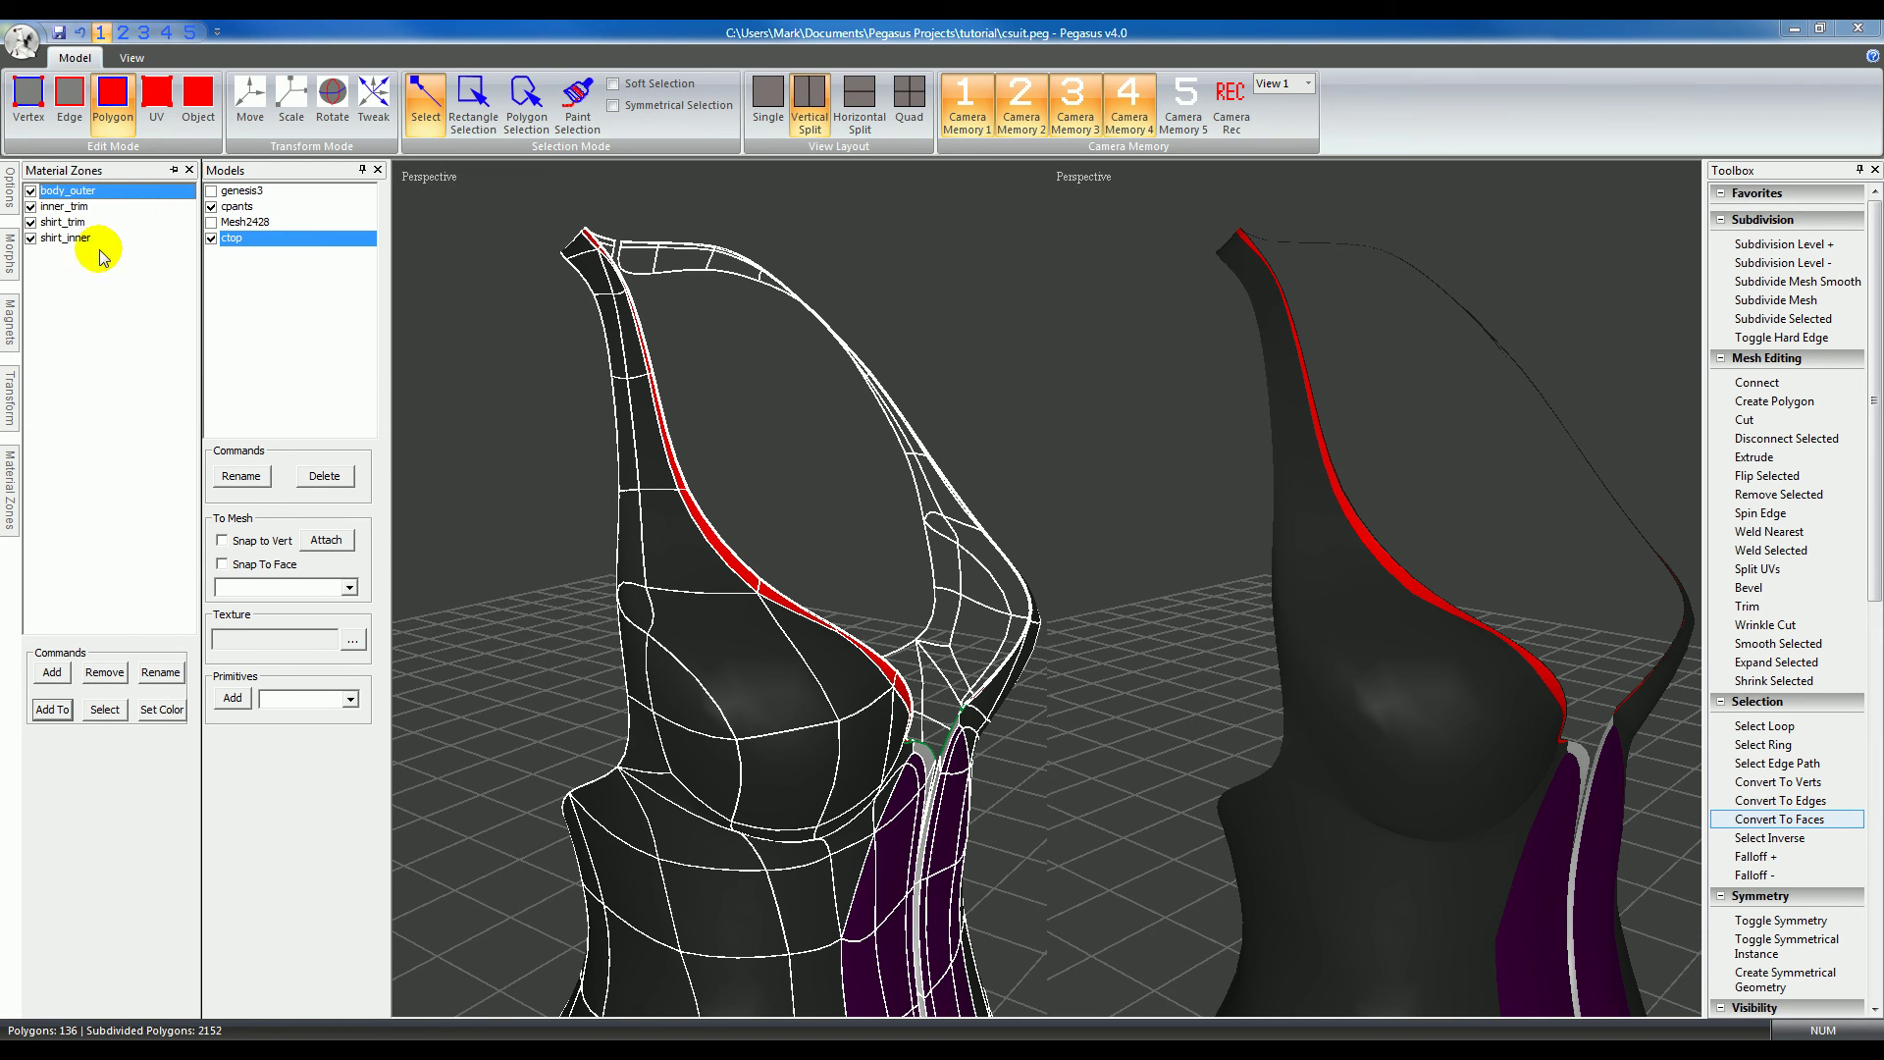
left_click(49, 707)
left_click(491, 566)
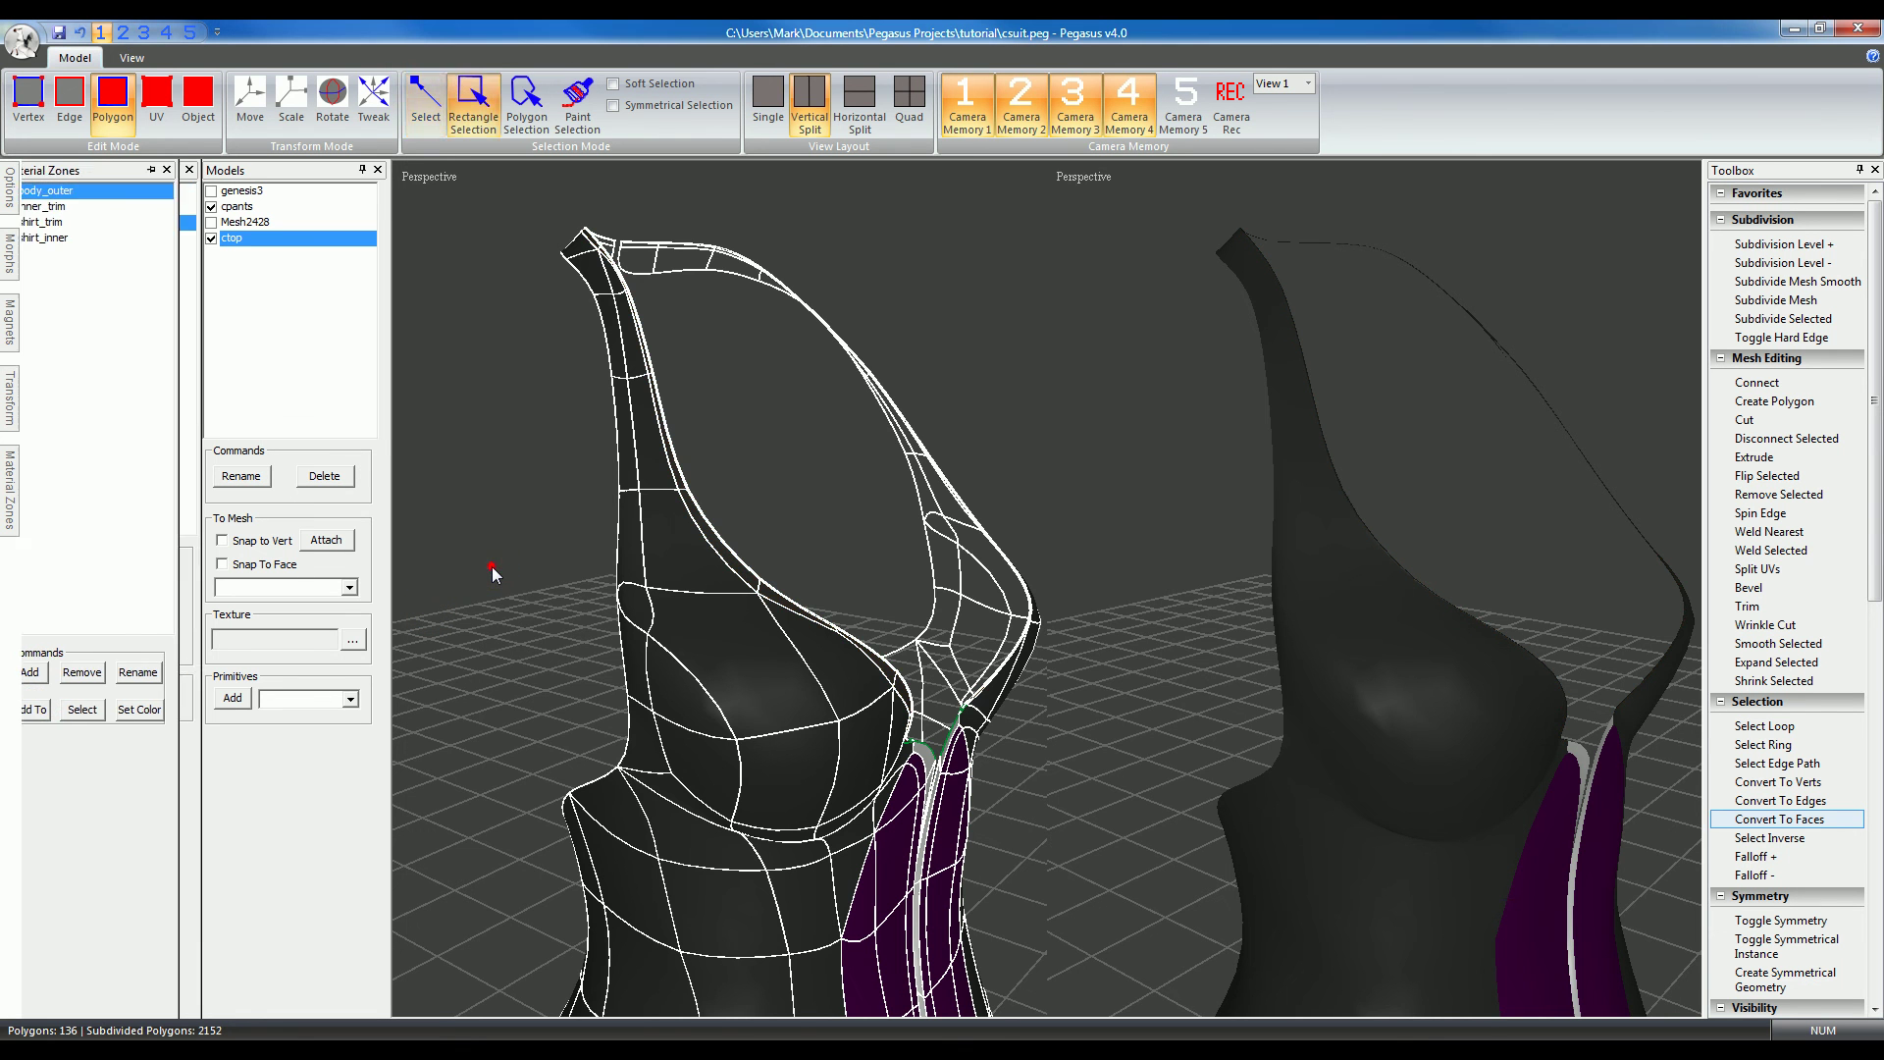
Step: Set the shirt_trim material zone's color to light green with RGB 152, 228, 150
scroll(1031, 628, "up", 1)
left_click_drag(1046, 630, 1003, 630, "alt")
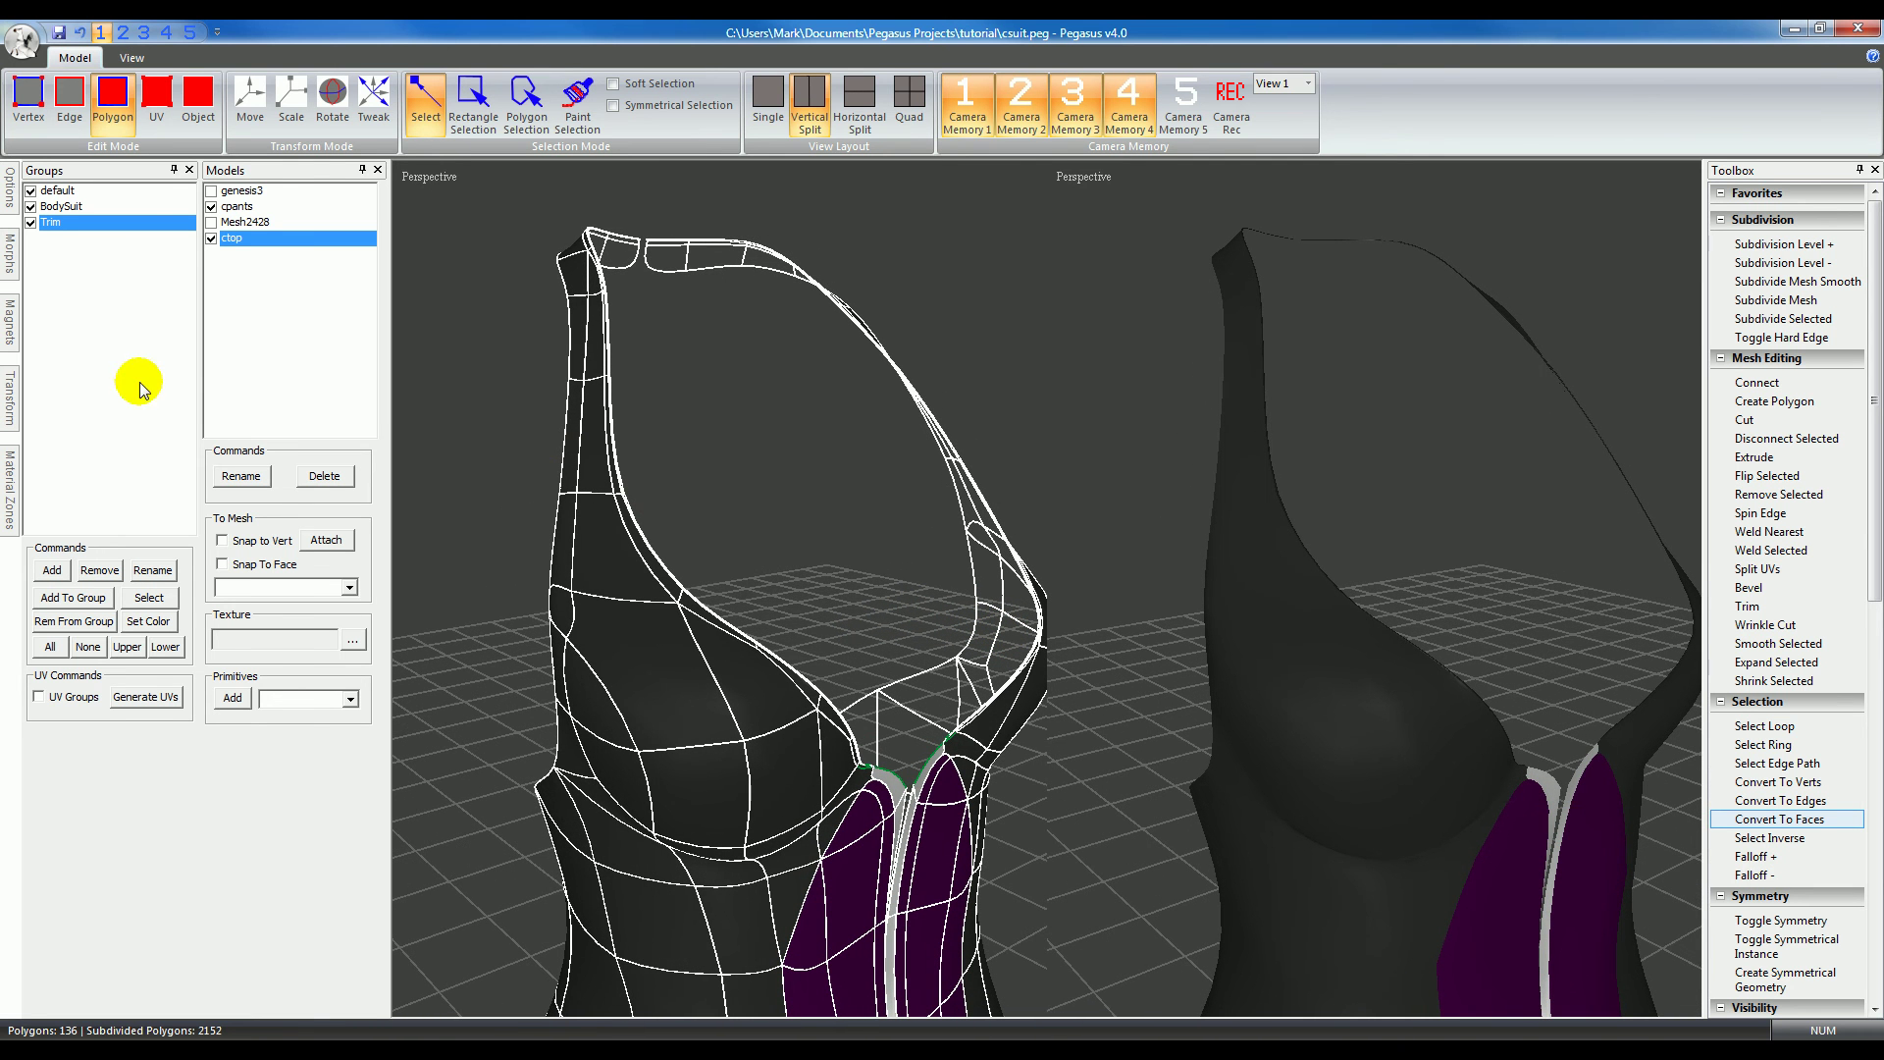
left_click(10, 471)
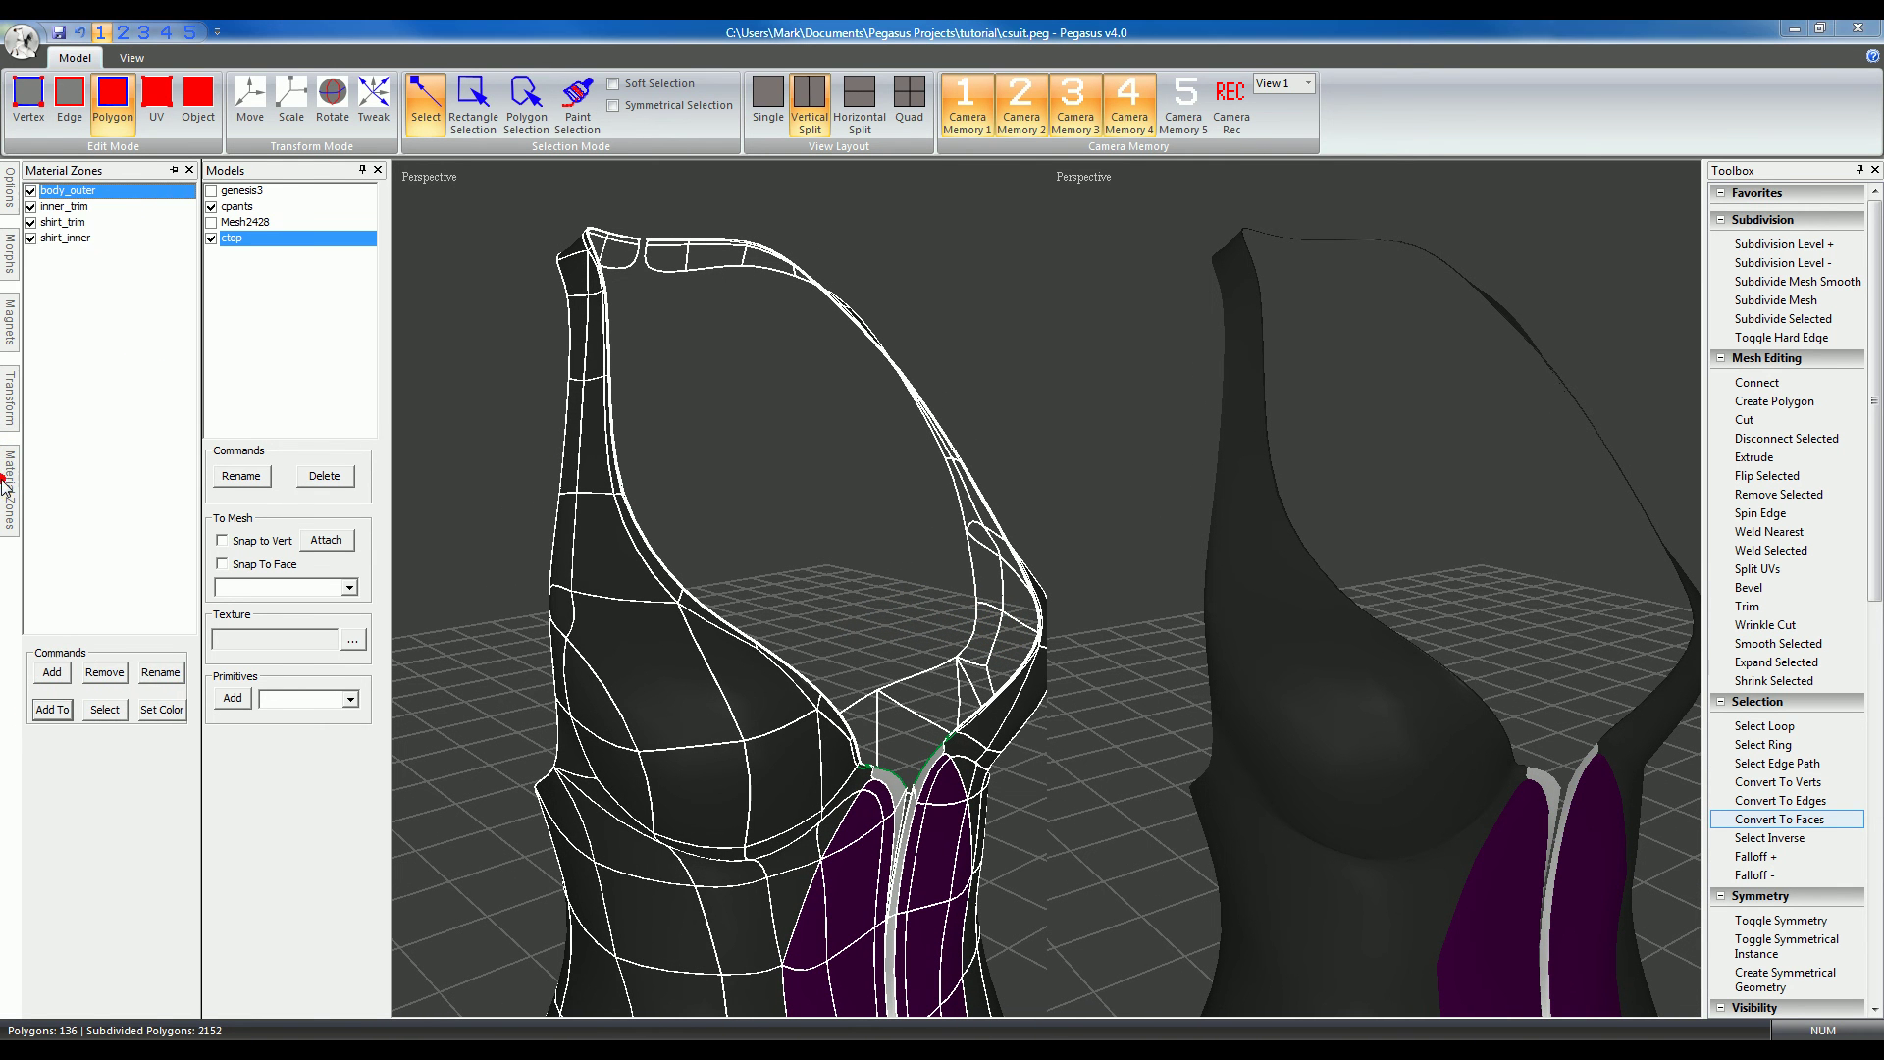
left_click(68, 222)
left_click(161, 707)
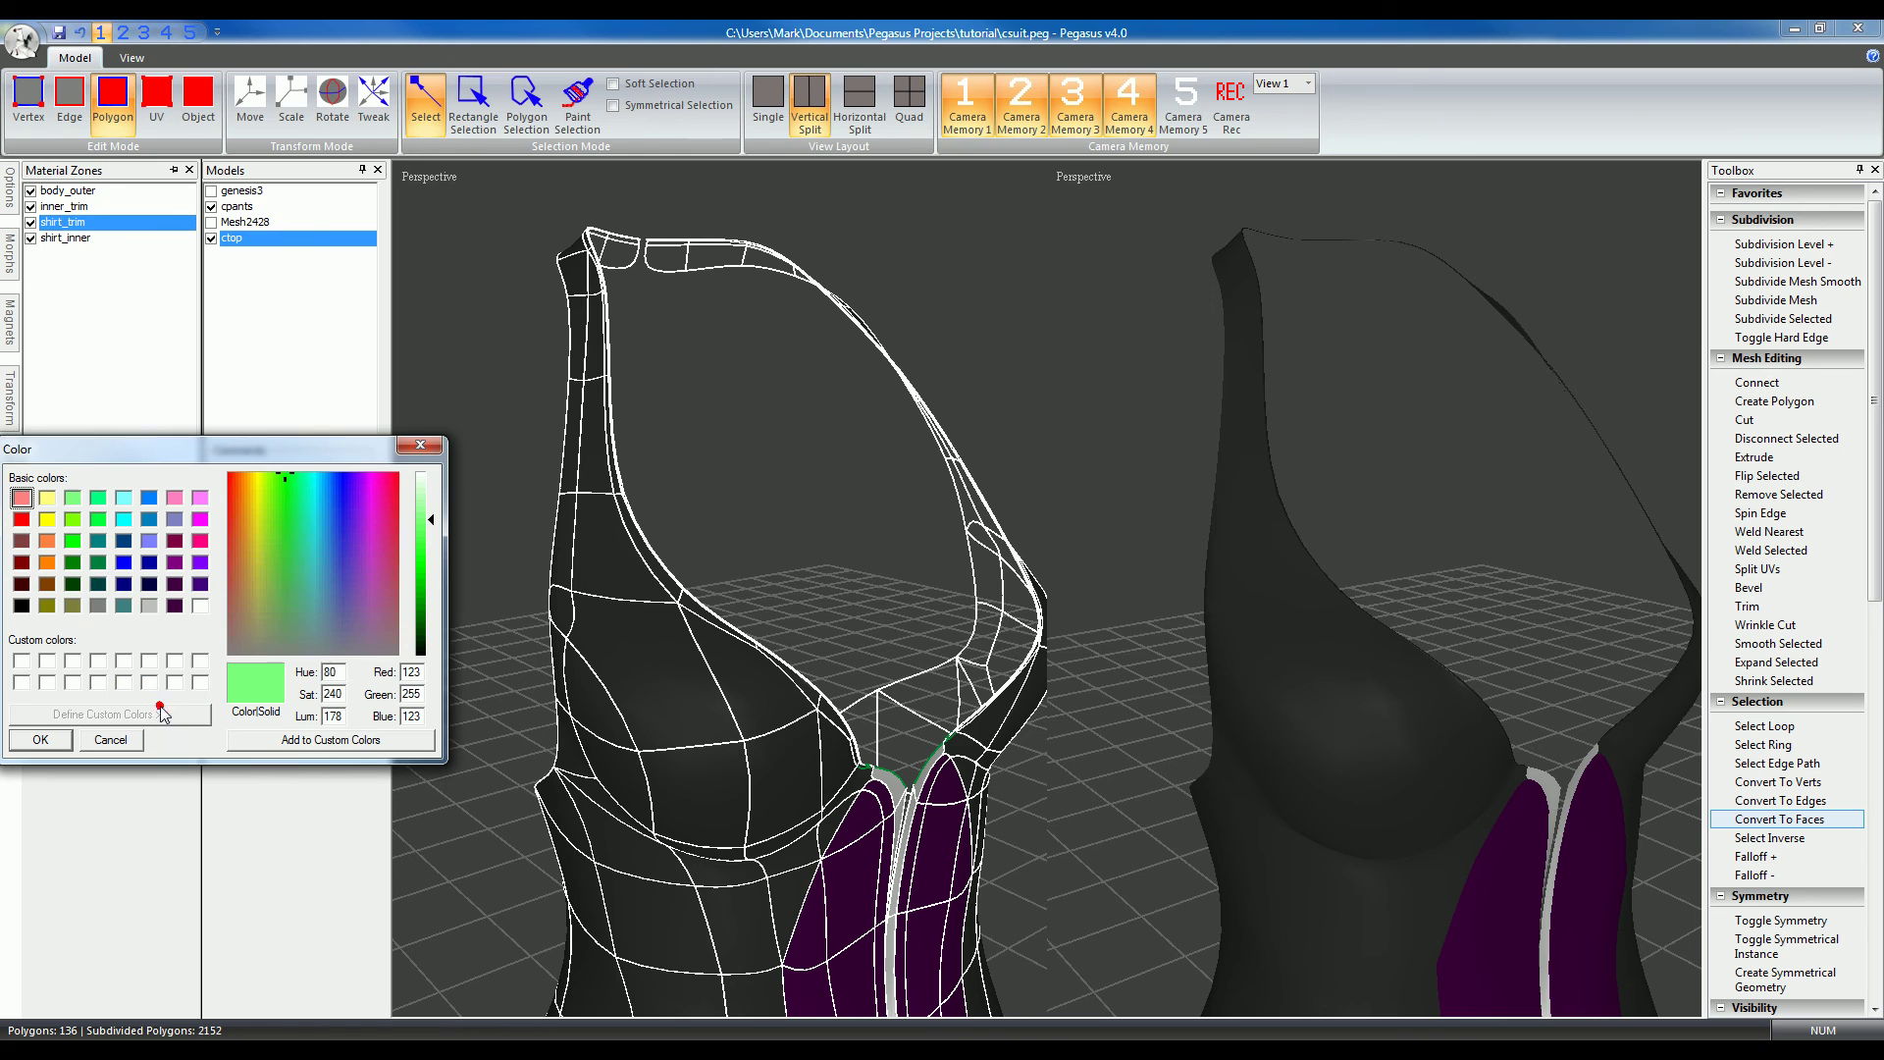
left_click(288, 556)
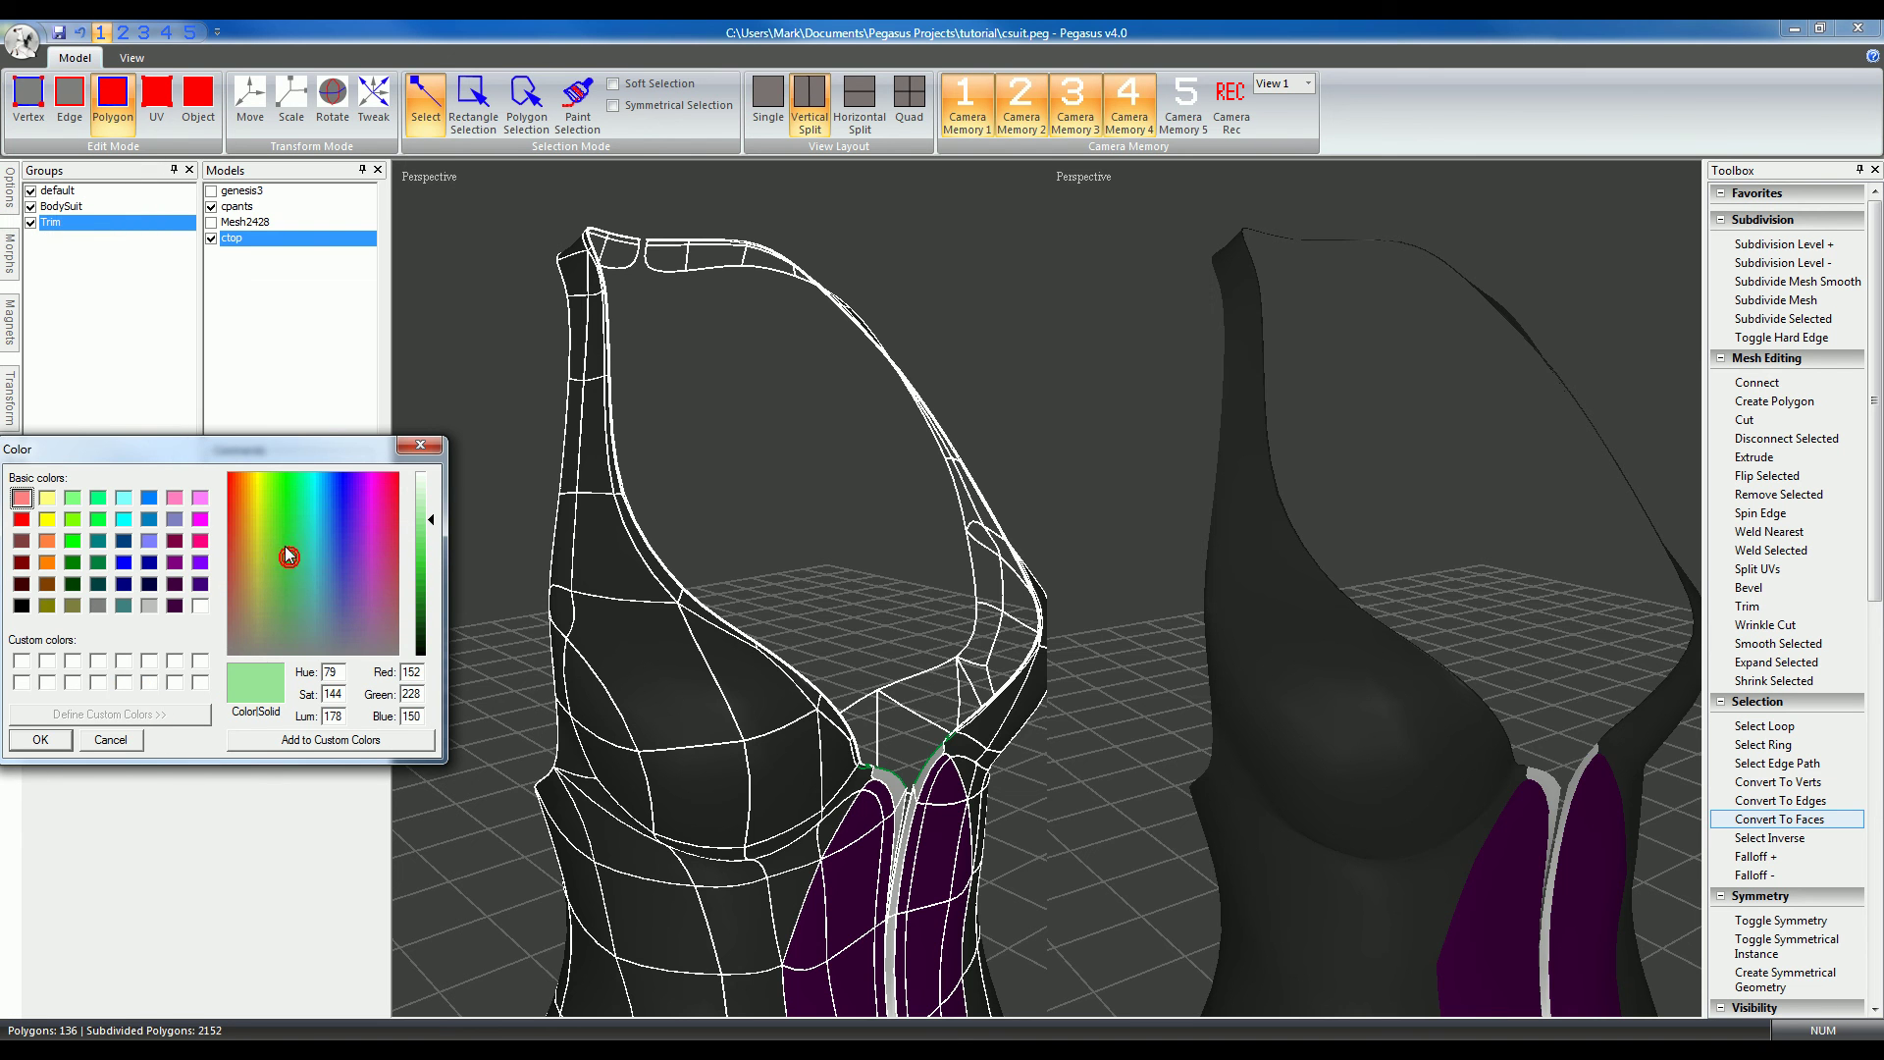
left_click(42, 740)
left_click_drag(690, 580, 656, 550, "alt")
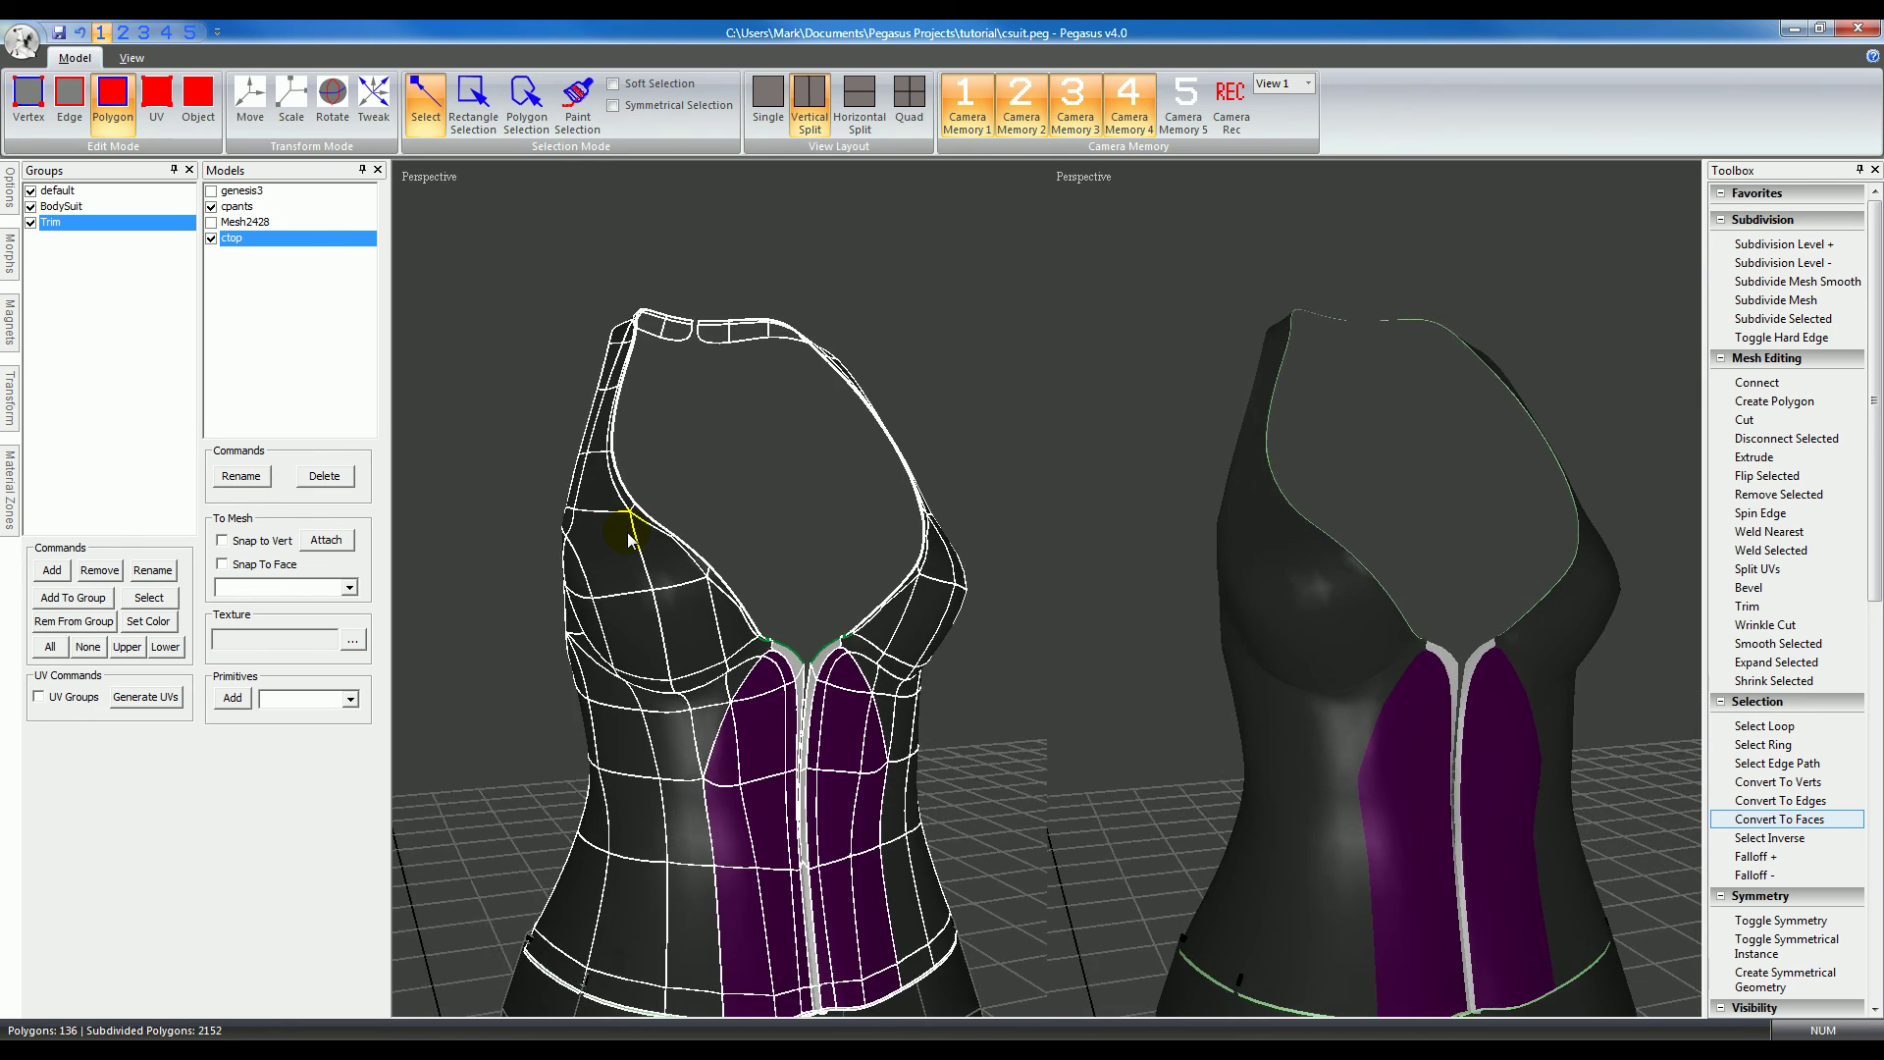